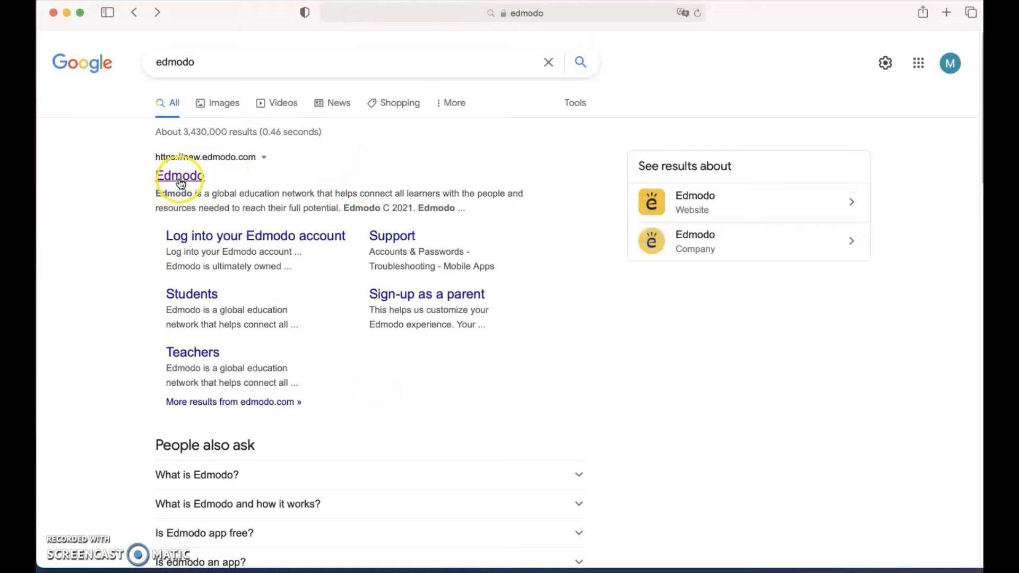
Open the official Edmodo site, new.edmodo.com, from the Google results for edmodo.
{"action": "left_click", "coordinate": [181, 183]}
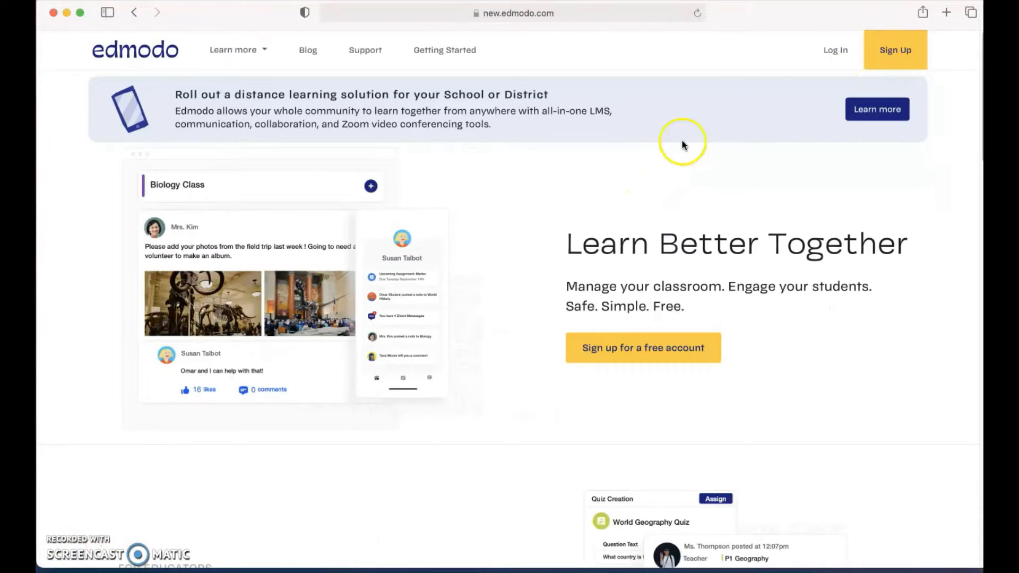
Begin an Edmodo teacher account sign-up with Greece chosen as the location.
{"action": "left_click", "coordinate": [894, 56]}
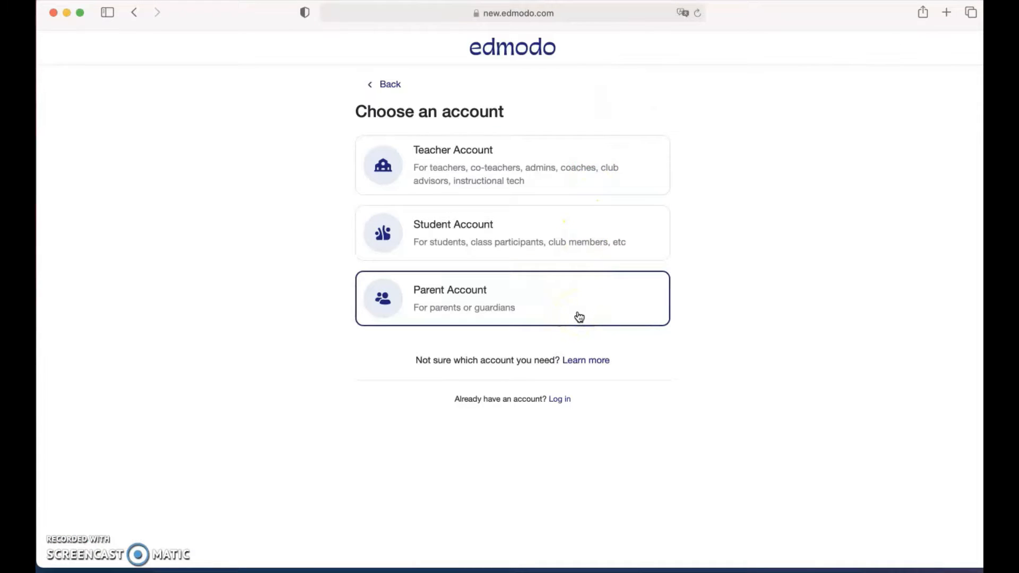
{"action": "left_click", "coordinate": [478, 163]}
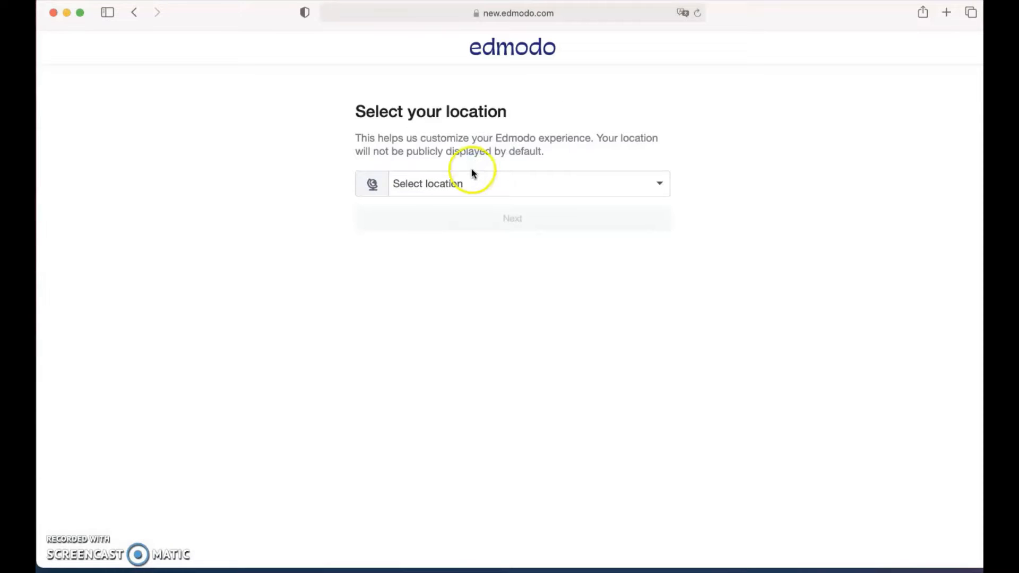
{"action": "left_click", "coordinate": [467, 182]}
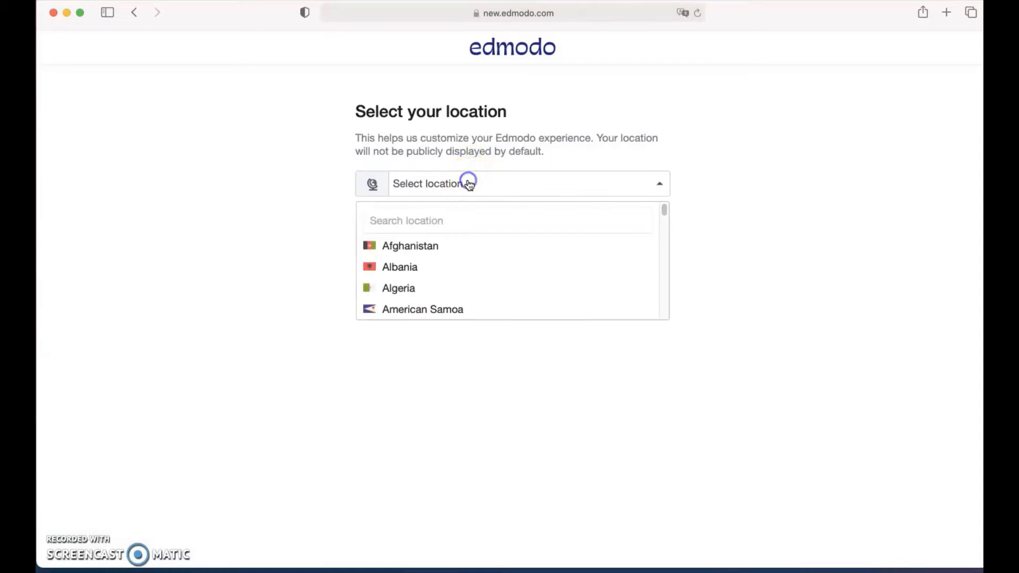
{"action": "left_click", "coordinate": [445, 211]}
{"action": "type", "text": "grr"}
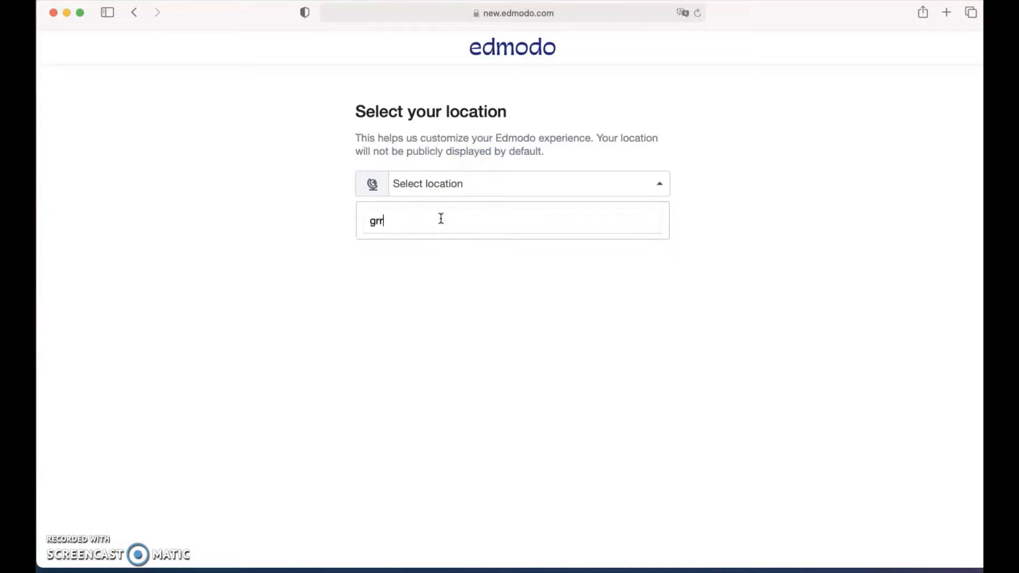
{"action": "key", "text": "BackSpace"}
{"action": "type", "text": "e"}
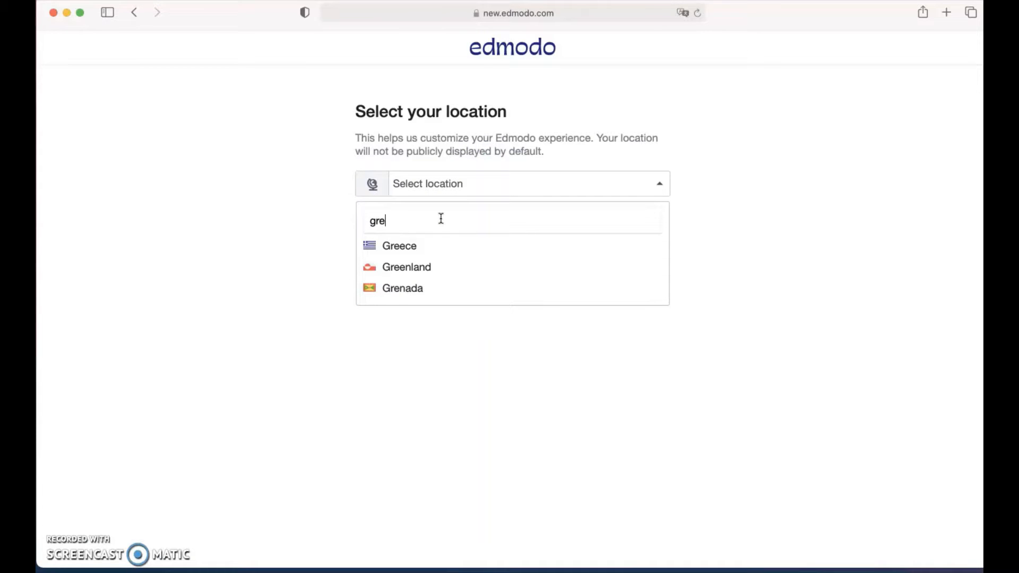
{"action": "left_click", "coordinate": [413, 245]}
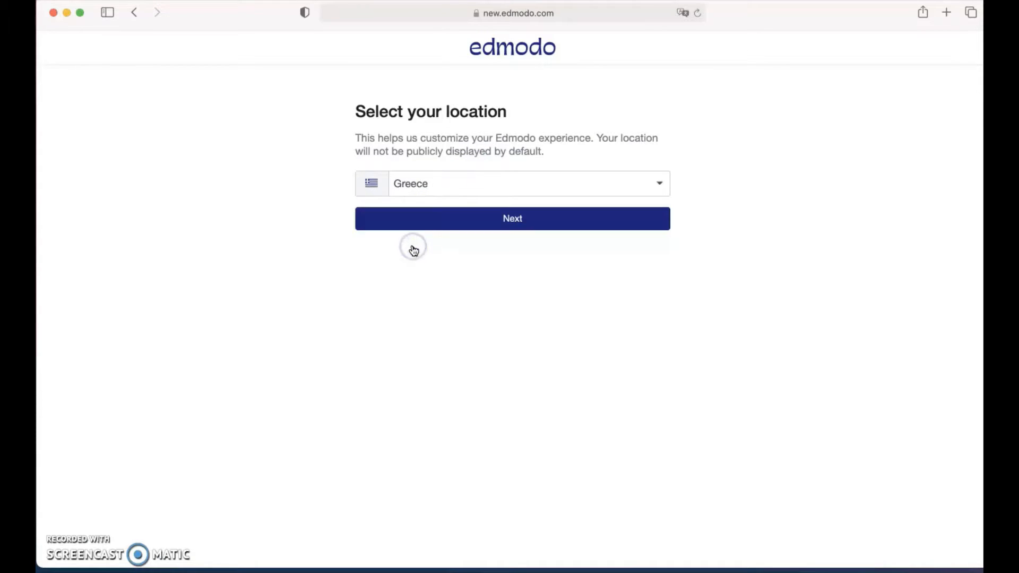
{"action": "left_click", "coordinate": [511, 231]}
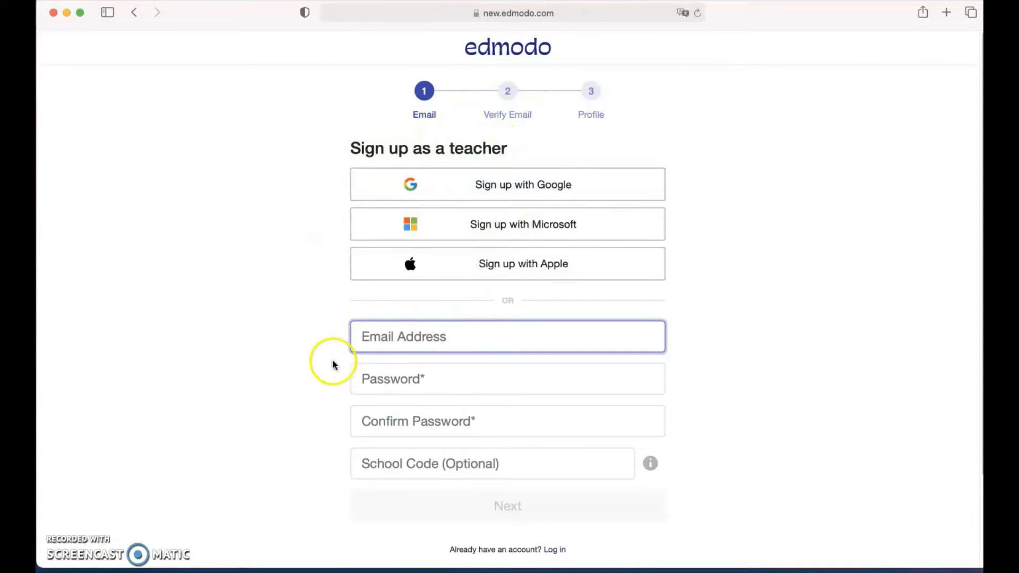
Fill in the account e-mail address on the teacher sign-up form.
{"action": "scroll", "coordinate": [334, 372], "scroll_direction": "down", "scroll_amount": 3}
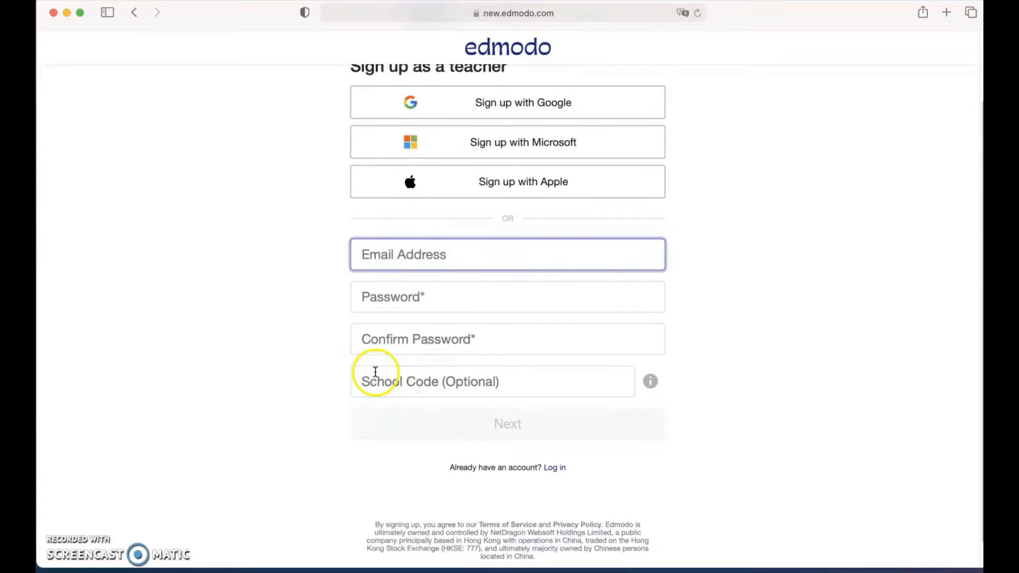
{"action": "scroll", "coordinate": [375, 372], "scroll_direction": "up", "scroll_amount": 1}
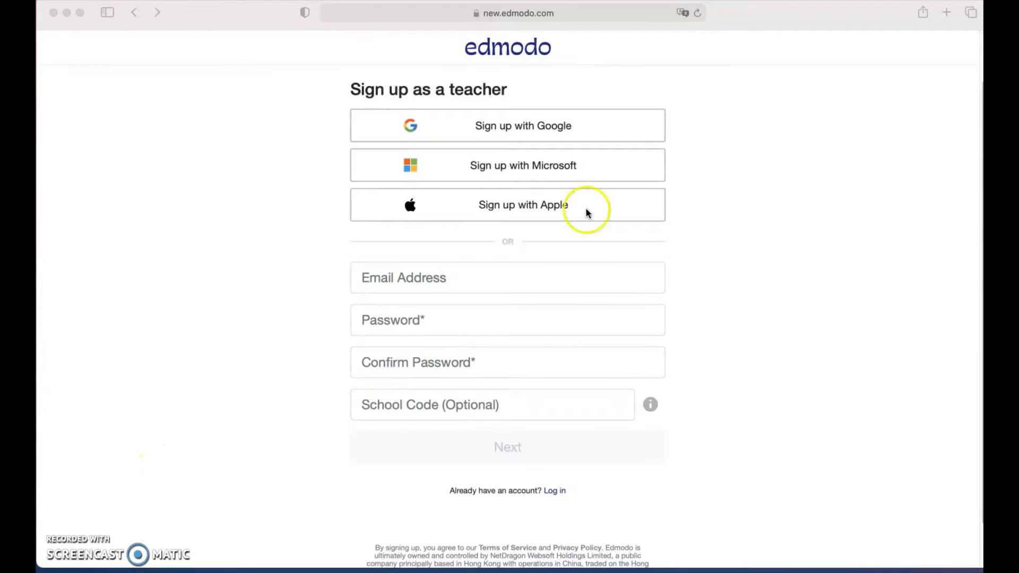
{"action": "left_click", "coordinate": [439, 286]}
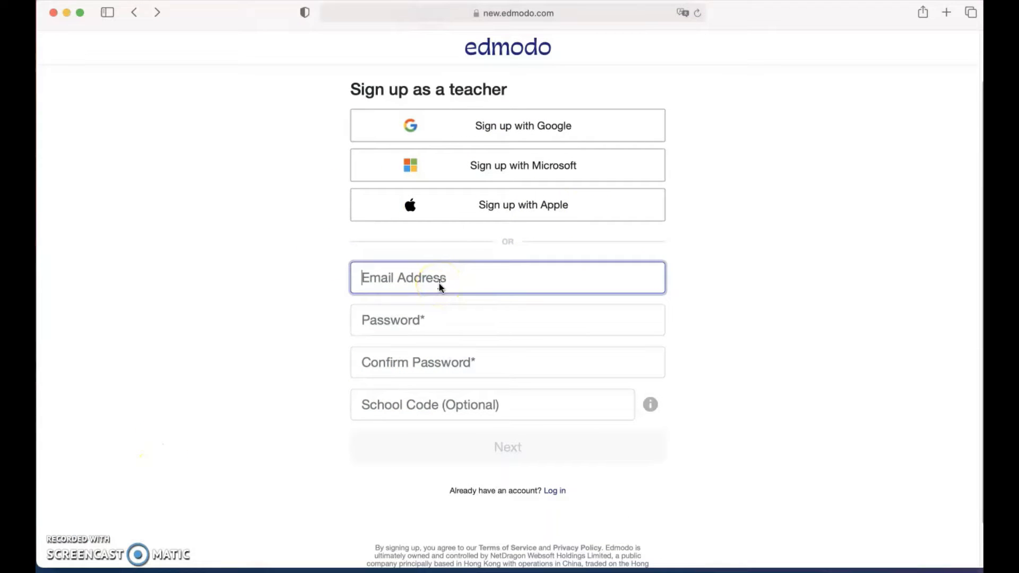
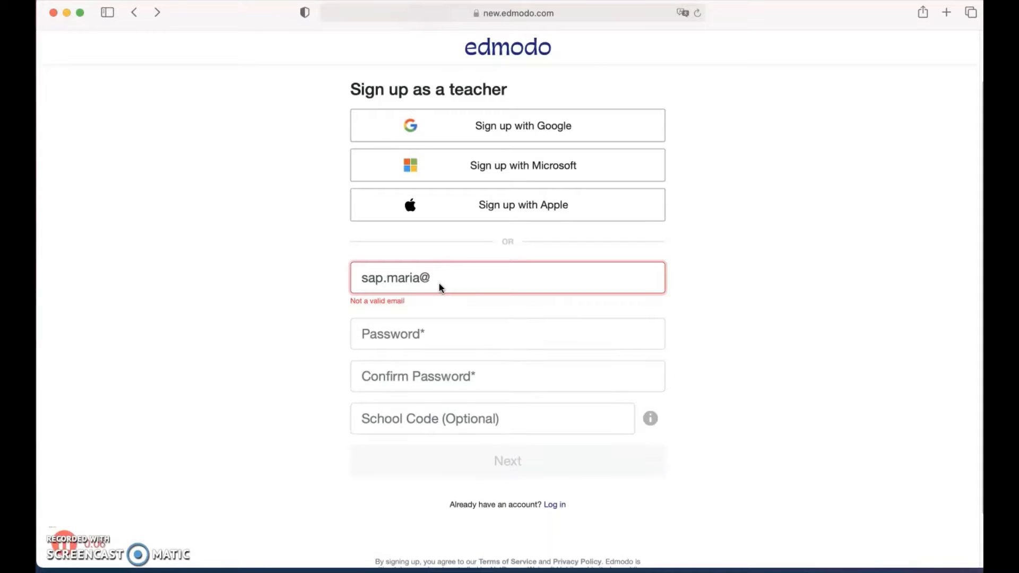
{"action": "type", "text": "msa"}
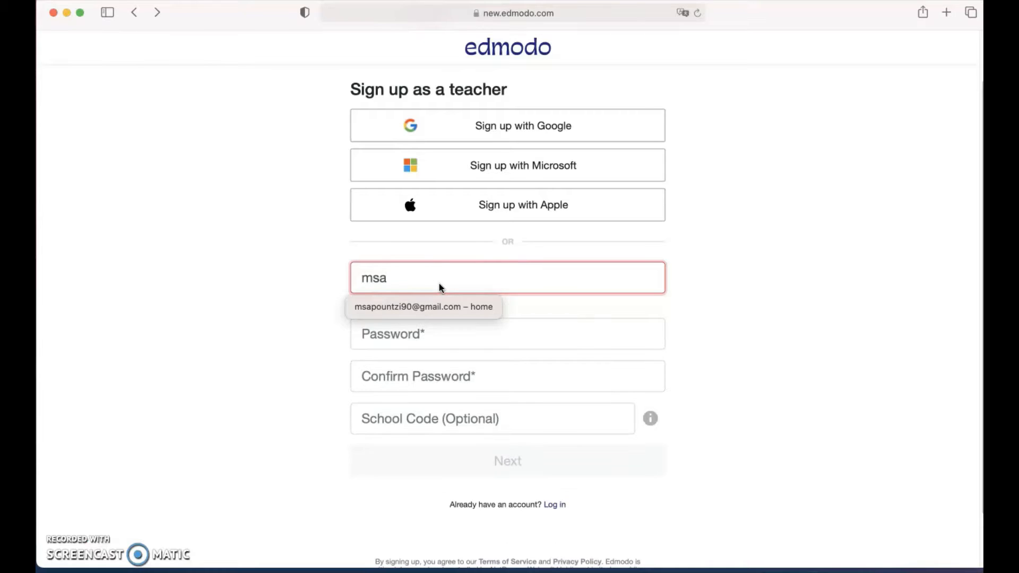
{"action": "key", "text": "Down"}
{"action": "key", "text": "Return"}
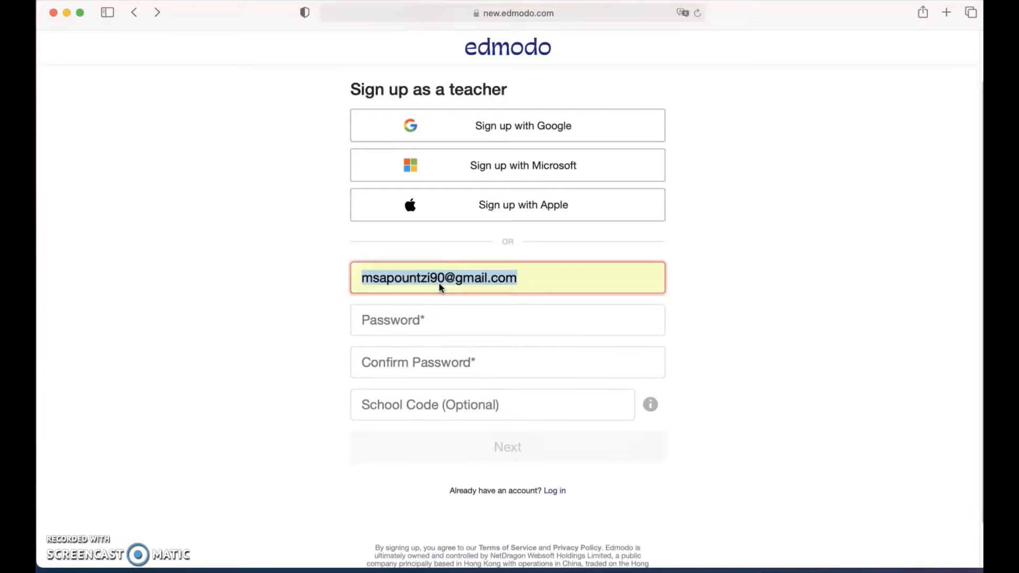
{"action": "left_click", "coordinate": [364, 276]}
Decline Safari's suggested password, enter and confirm your own password, and submit the form.
{"action": "left_click", "coordinate": [399, 330]}
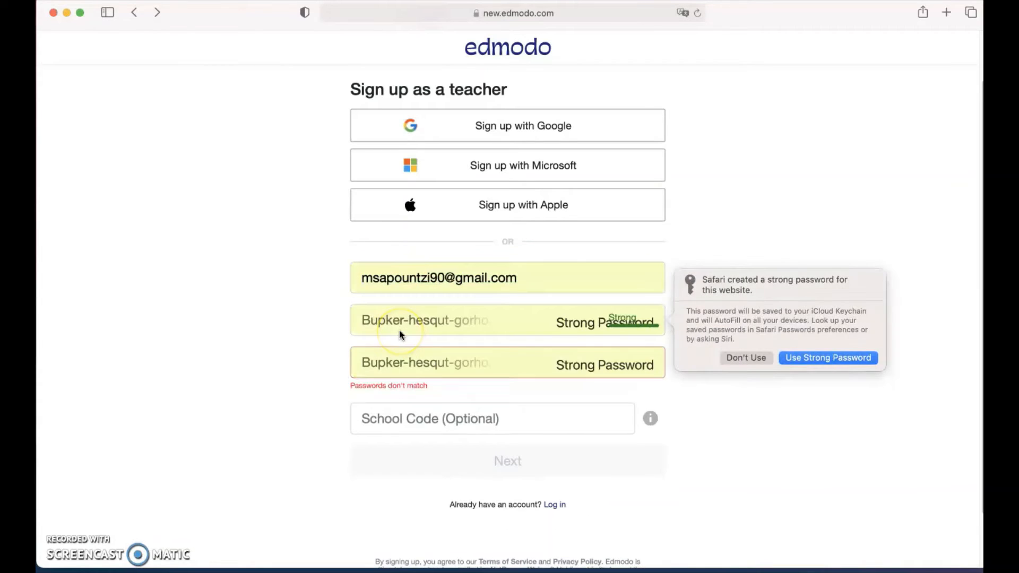
{"action": "left_click", "coordinate": [746, 357]}
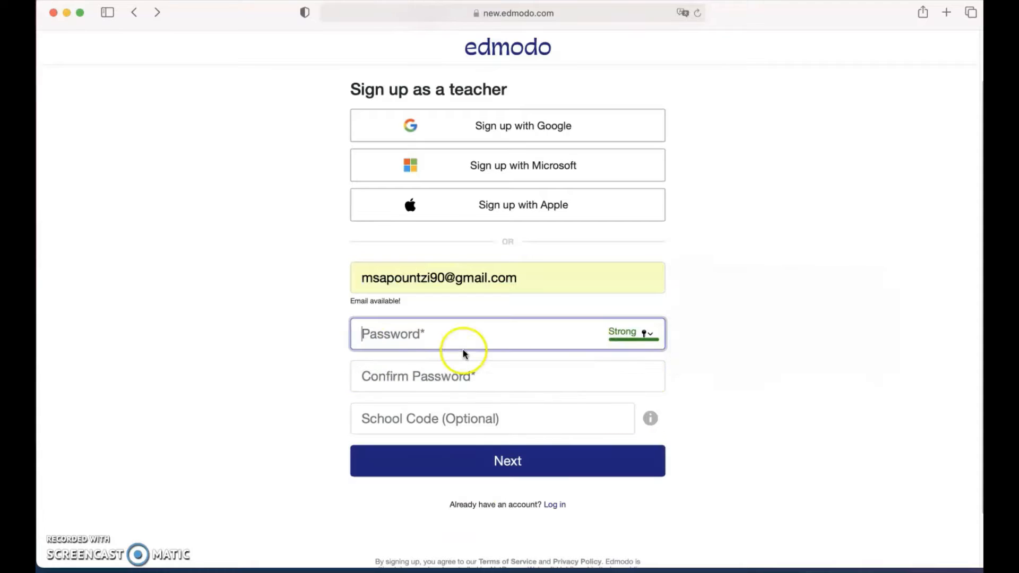
{"action": "type", "text": "•••••••"}
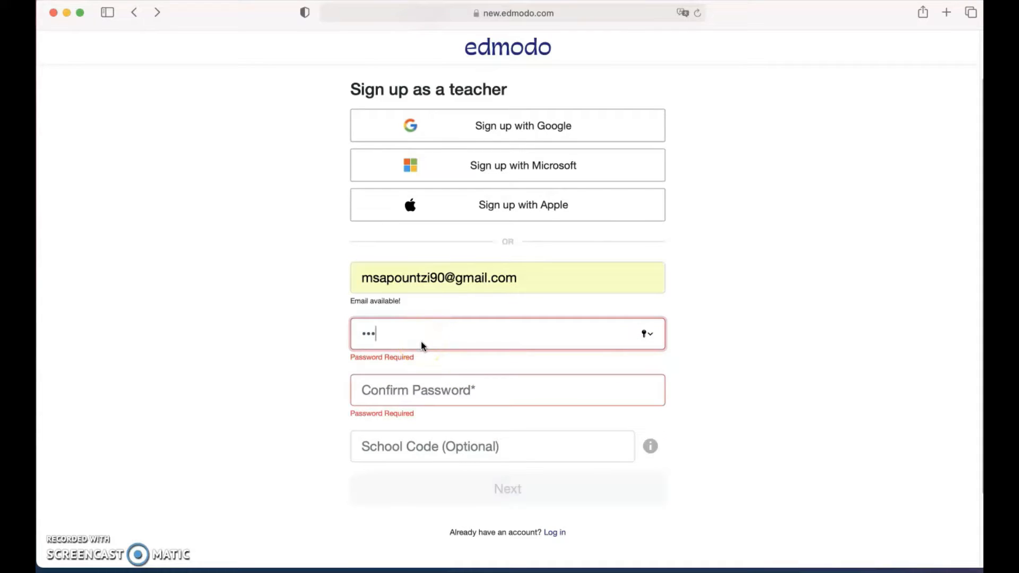
{"action": "type", "text": "••"}
{"action": "left_click", "coordinate": [418, 374]}
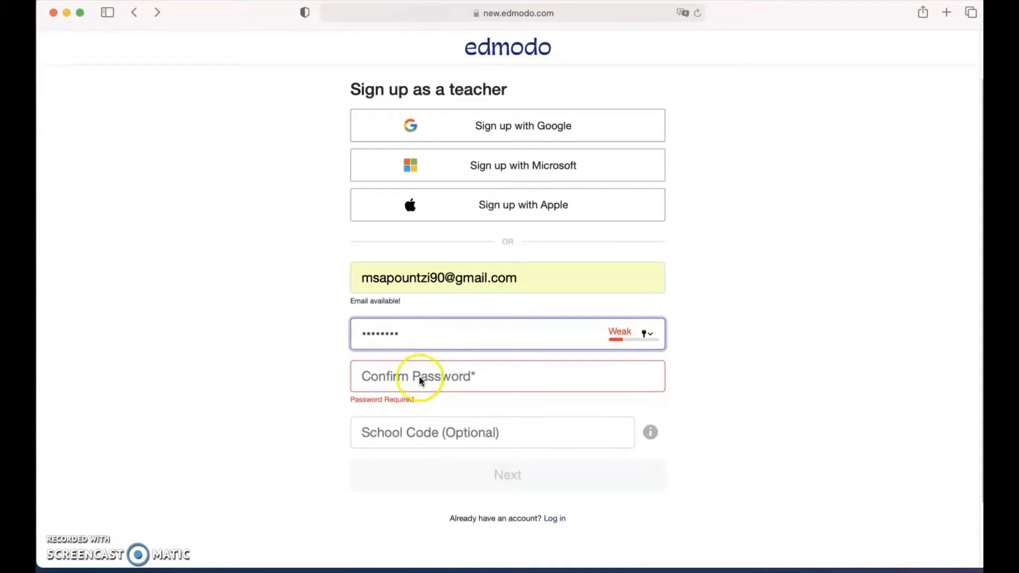
{"action": "type", "text": "••••••"}
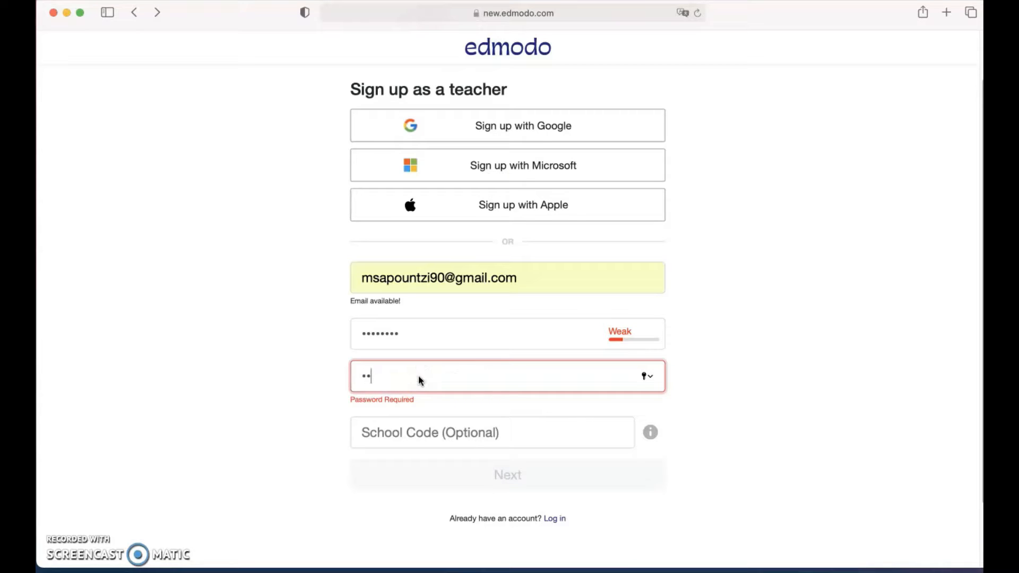
{"action": "type", "text": "•••"}
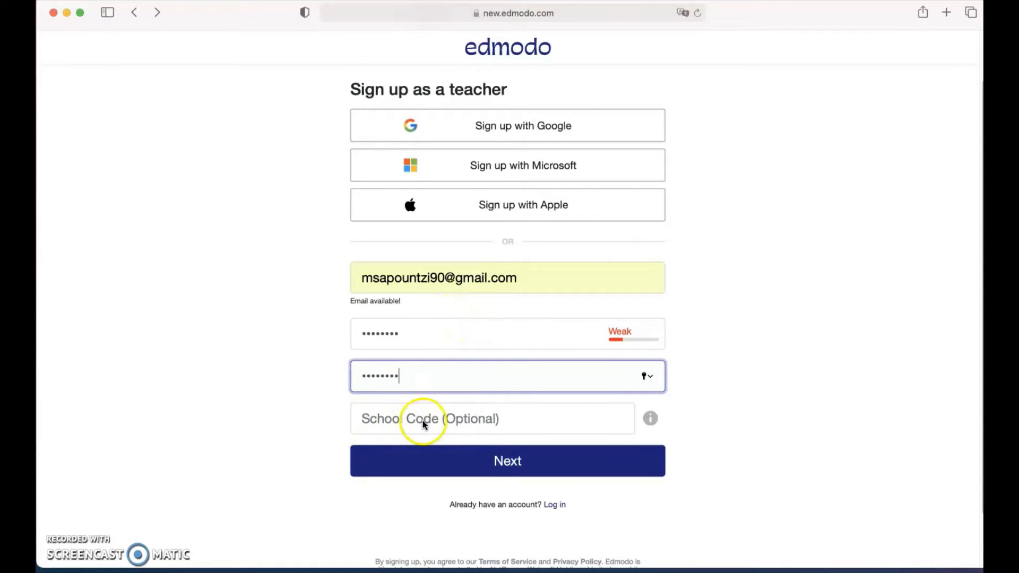
{"action": "left_click", "coordinate": [442, 467]}
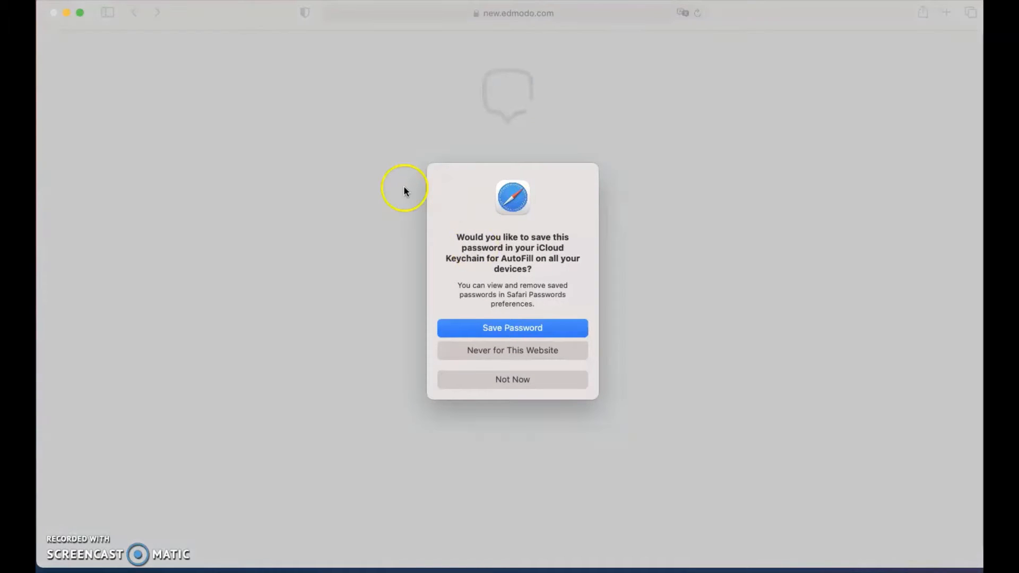
Save the password in Safari, then finish the profile with title Mrs. and the teacher's first and last names.
{"action": "left_click", "coordinate": [514, 326]}
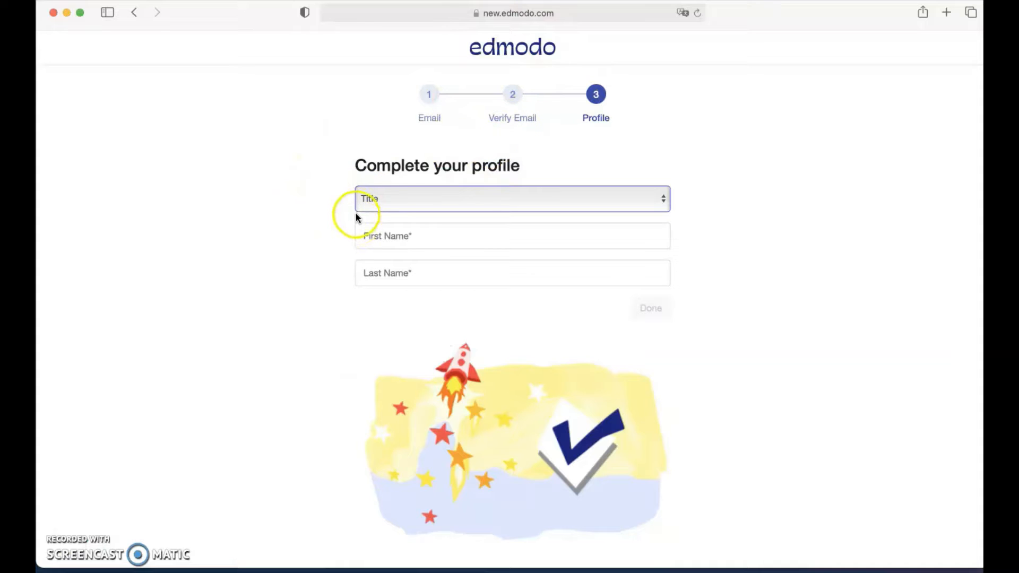
{"action": "left_click", "coordinate": [433, 208]}
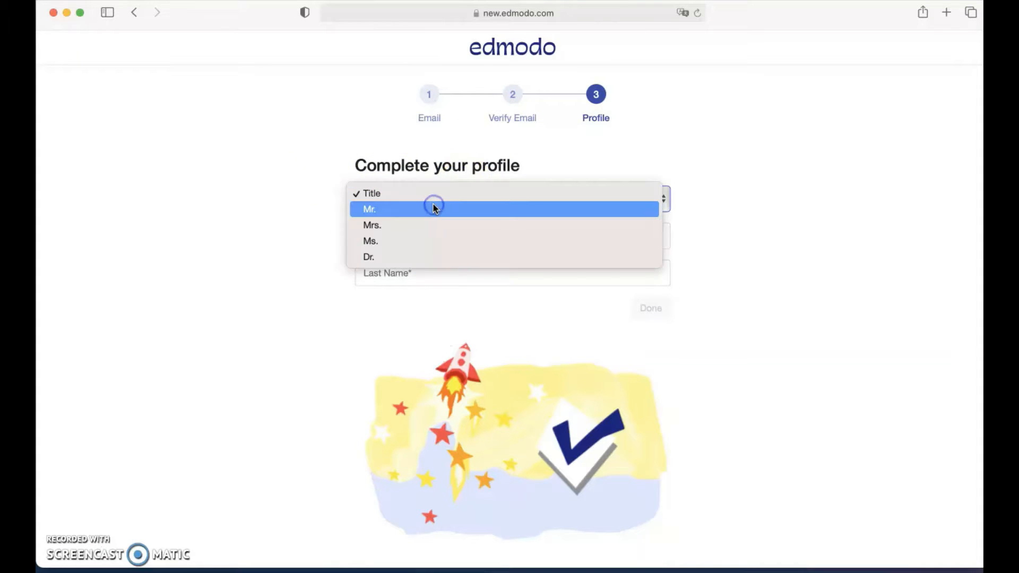
{"action": "left_click", "coordinate": [400, 225]}
{"action": "left_click", "coordinate": [409, 237]}
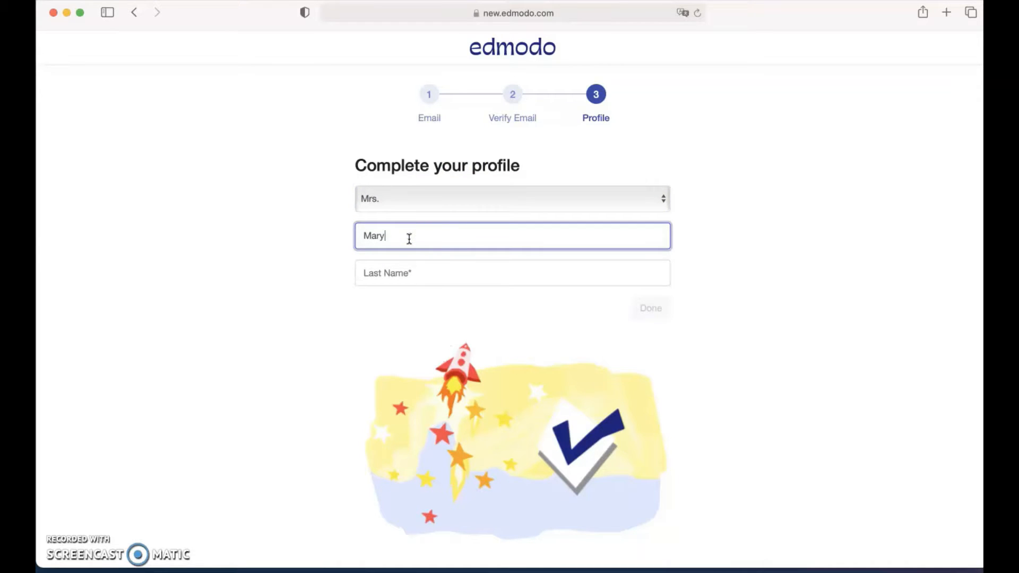
{"action": "left_click", "coordinate": [415, 275]}
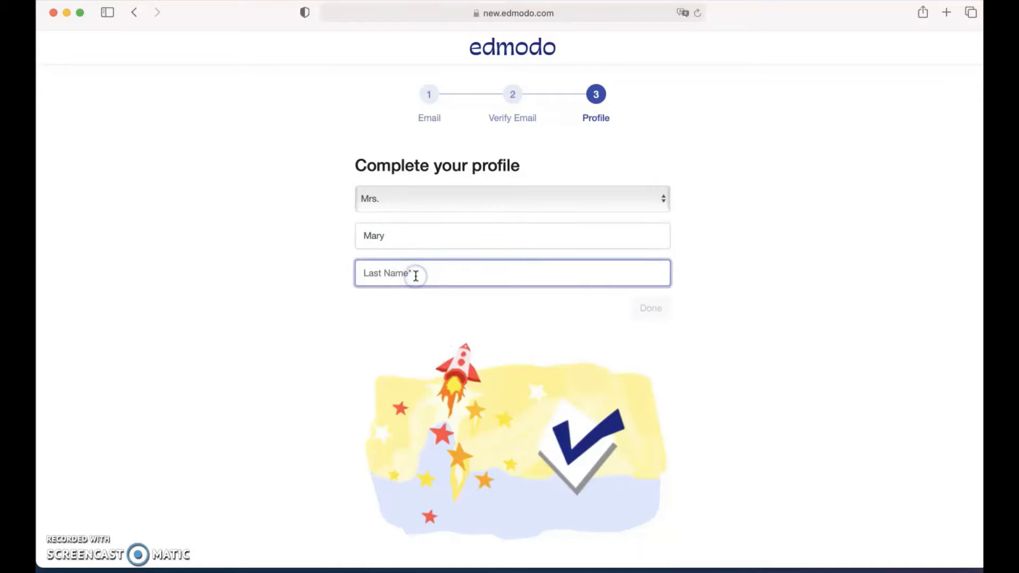
{"action": "type", "text": "Sap"}
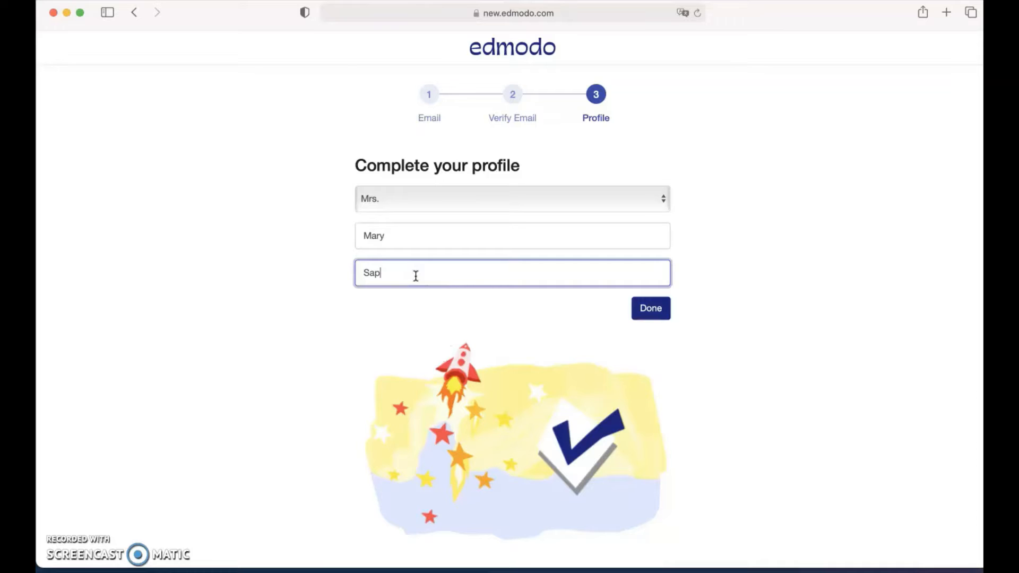
{"action": "left_click", "coordinate": [649, 309]}
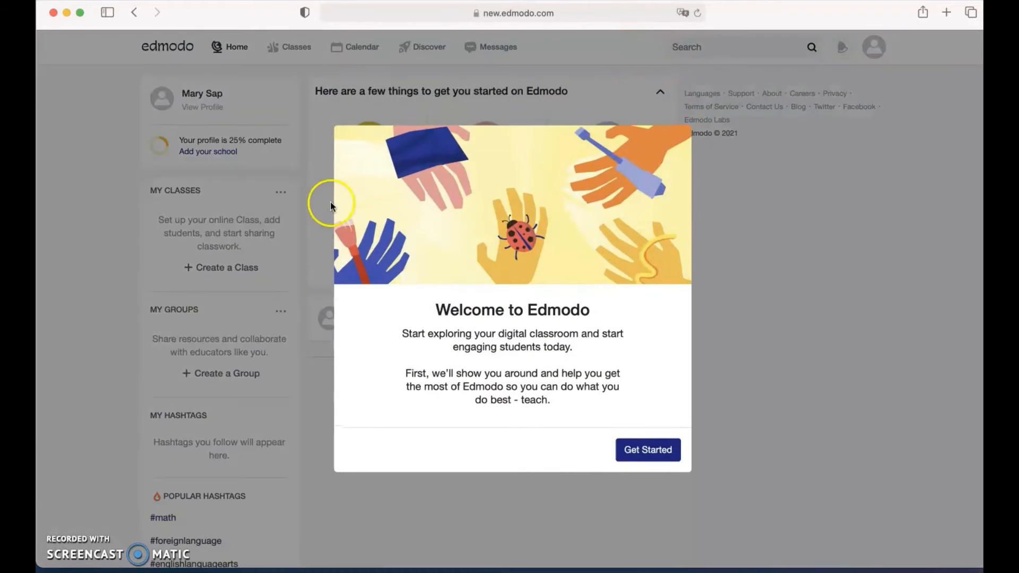
Step through all four steps of the welcome tour and close it.
{"action": "left_click", "coordinate": [648, 449]}
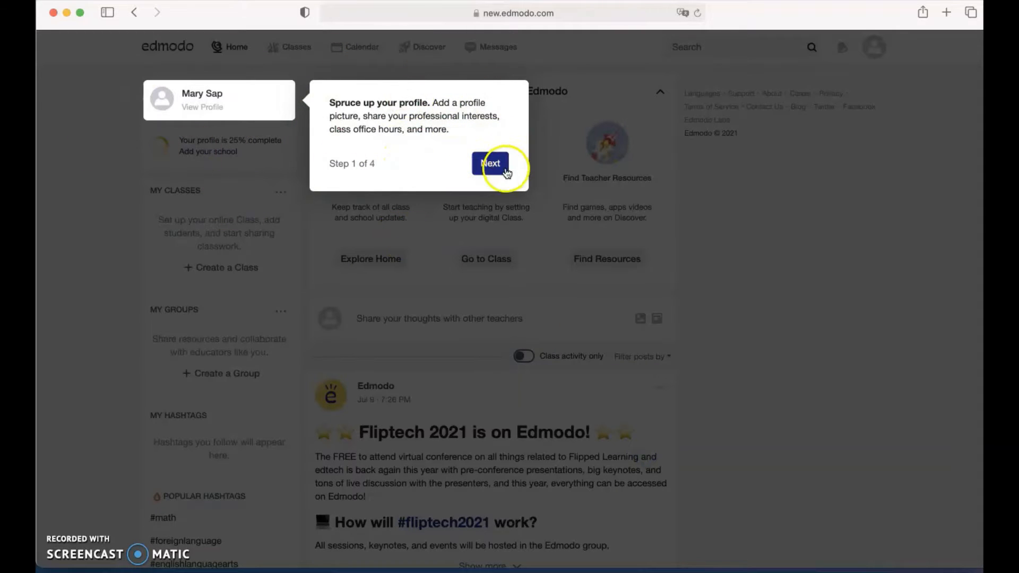
{"action": "left_click", "coordinate": [489, 170]}
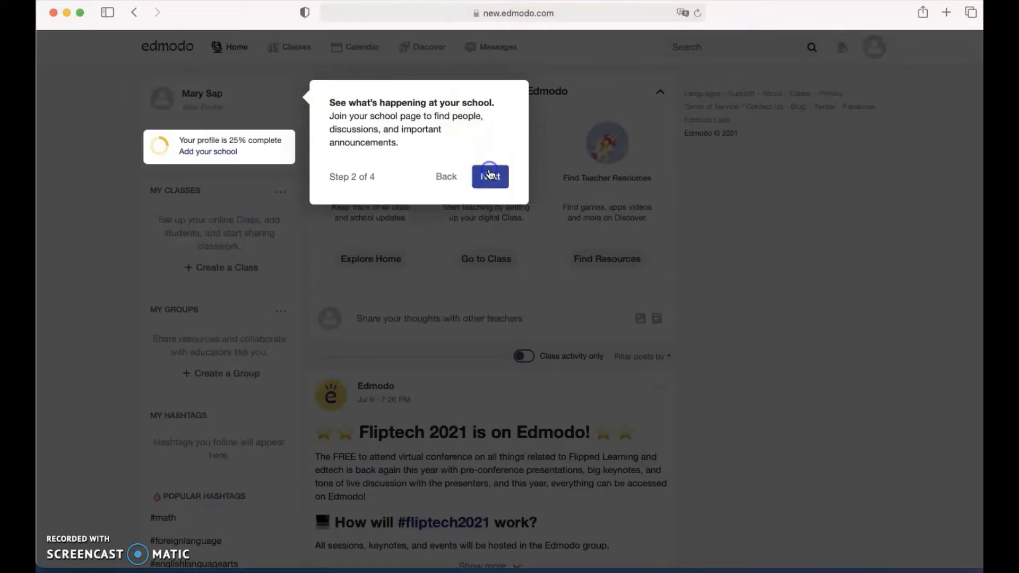
{"action": "left_click", "coordinate": [489, 227]}
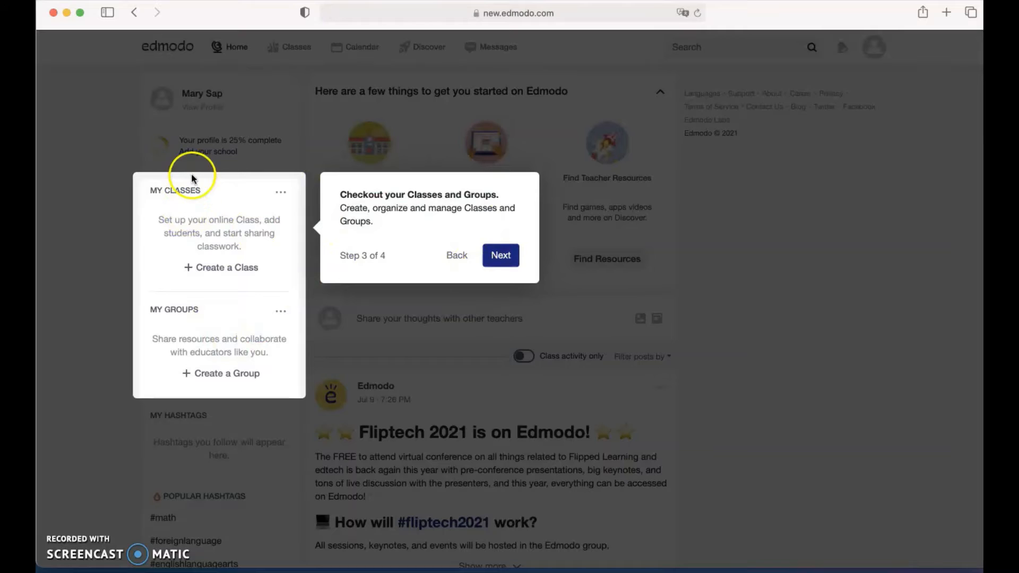
{"action": "left_click", "coordinate": [499, 256]}
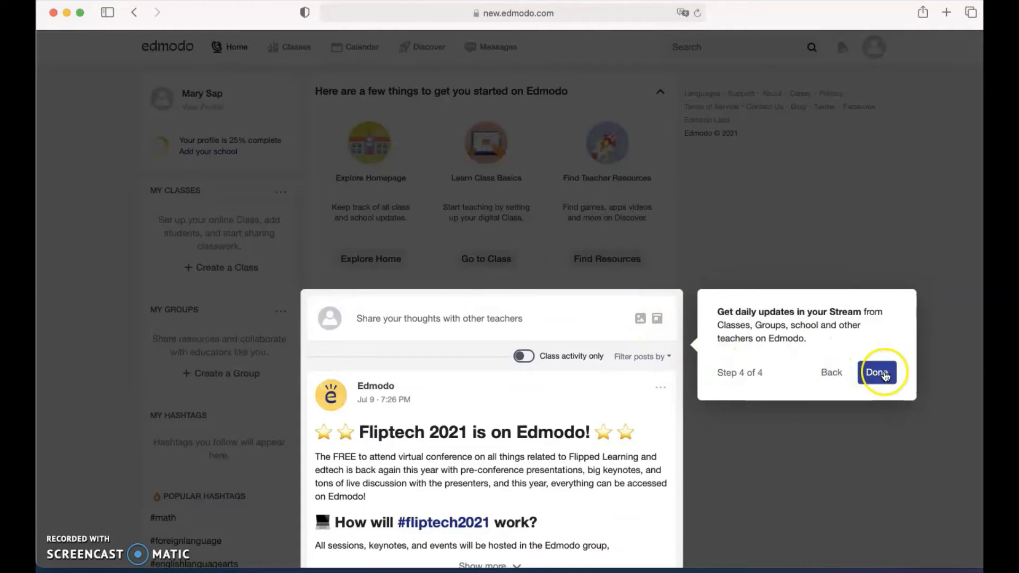
{"action": "left_click", "coordinate": [877, 372]}
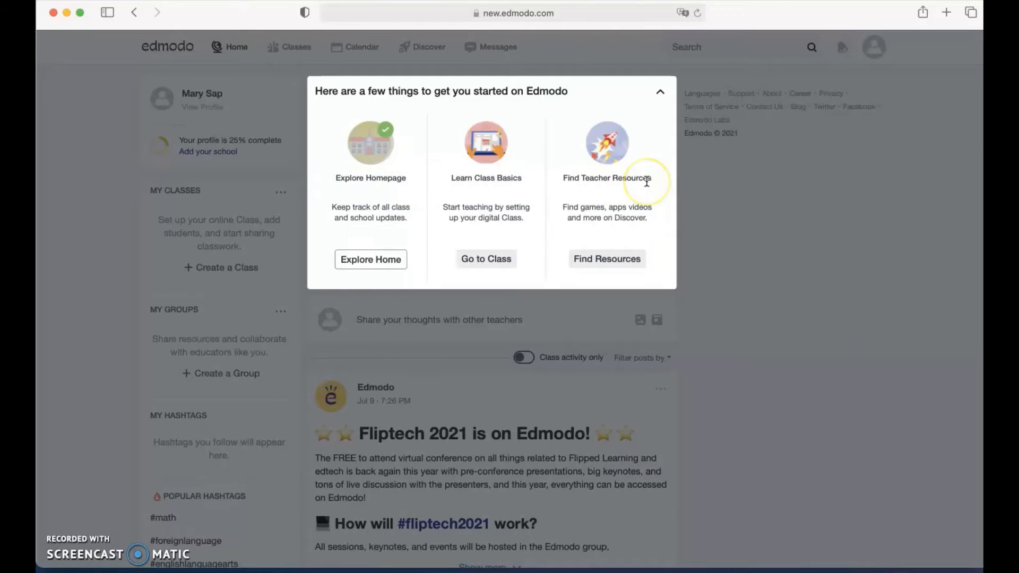
Run the Explore Homepage walkthrough through its school, classes and stream steps, then finish it.
{"action": "left_click", "coordinate": [377, 262]}
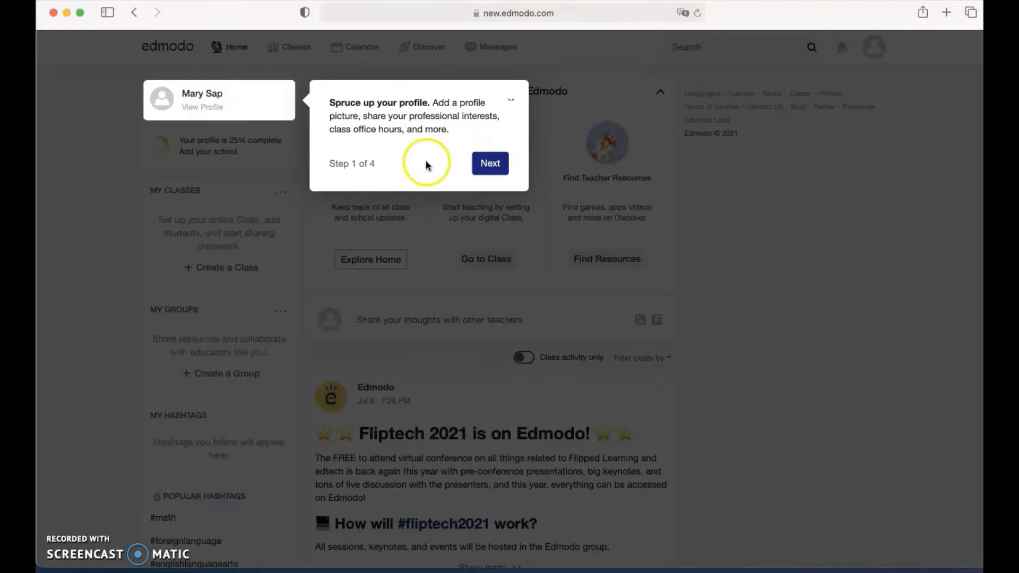
{"action": "left_click", "coordinate": [498, 166]}
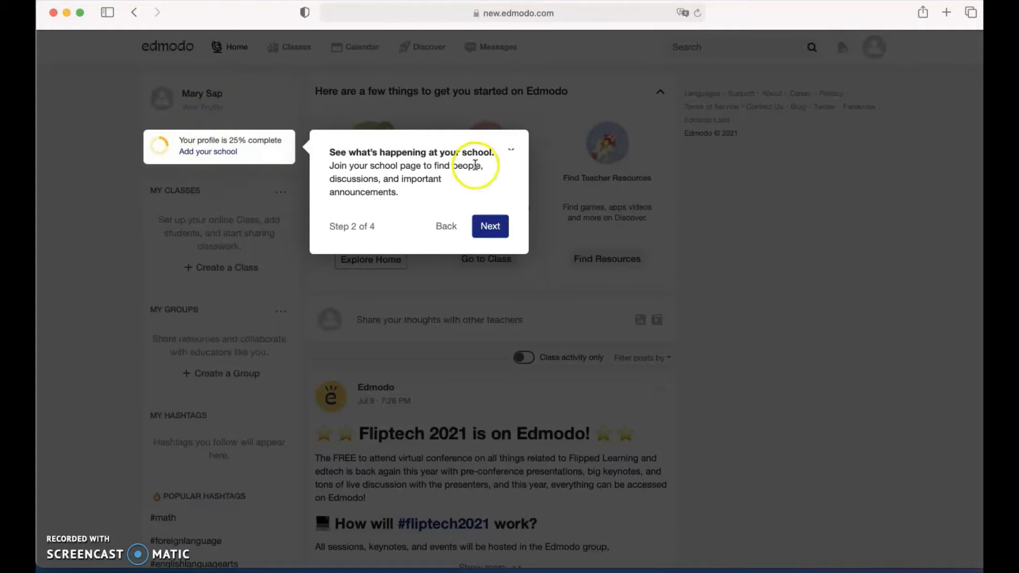
{"action": "left_click", "coordinate": [487, 233]}
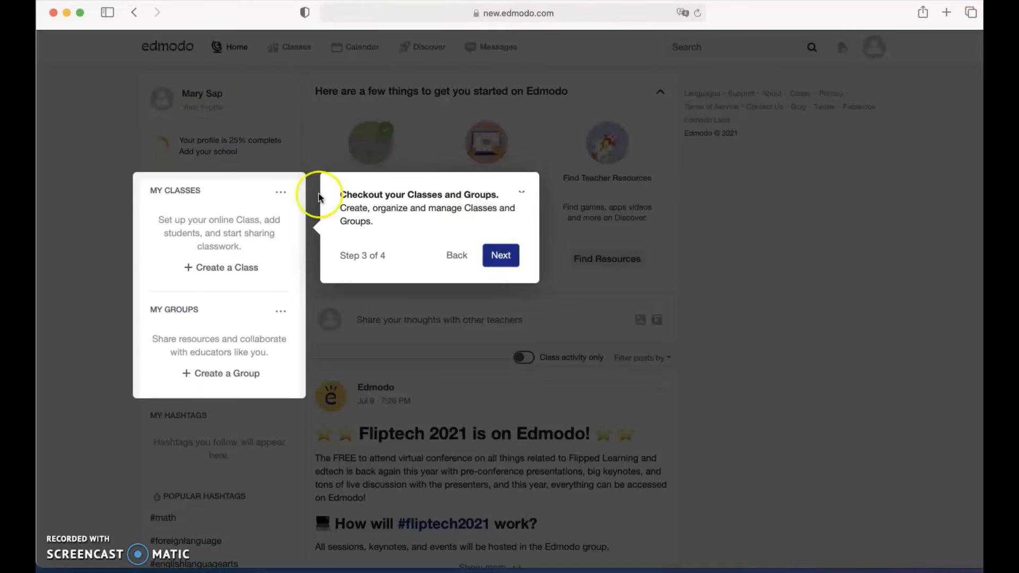
{"action": "left_click", "coordinate": [496, 256]}
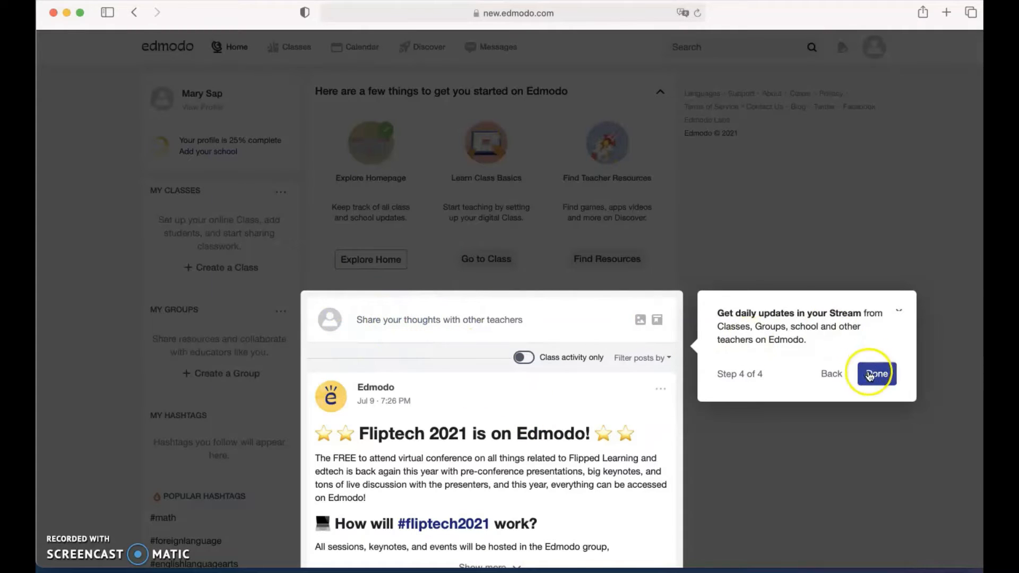
{"action": "left_click", "coordinate": [873, 374]}
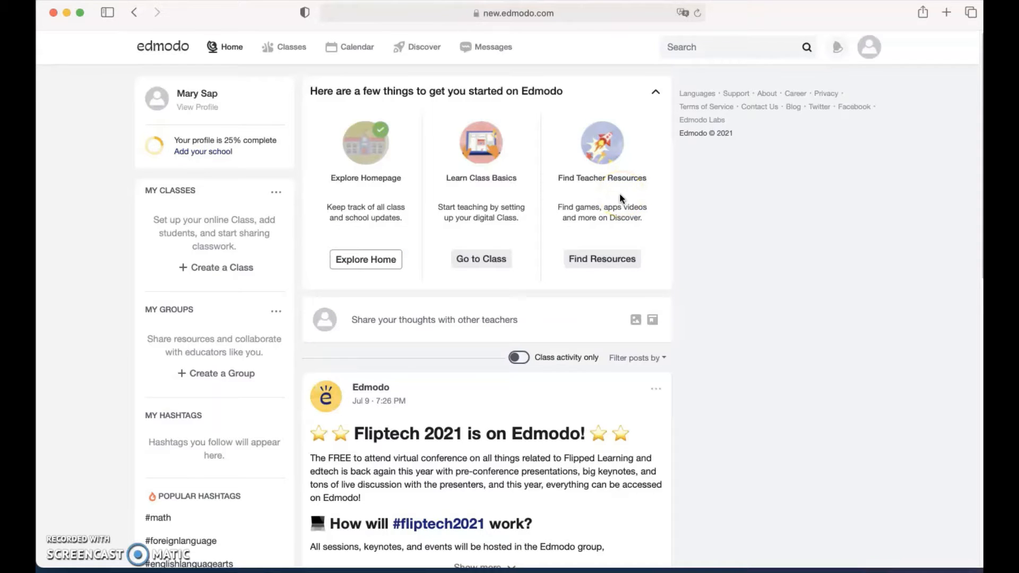
Go from the home feed's left card to the teacher's profile page and browse its About section.
{"action": "scroll", "coordinate": [610, 356], "scroll_direction": "down", "scroll_amount": 7}
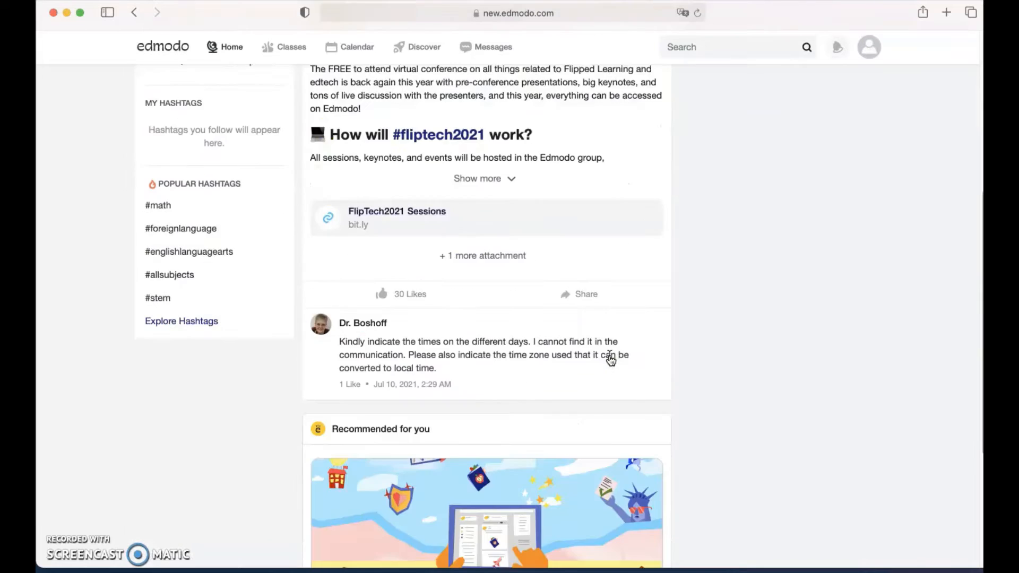
{"action": "scroll", "coordinate": [611, 361], "scroll_direction": "down", "scroll_amount": 2}
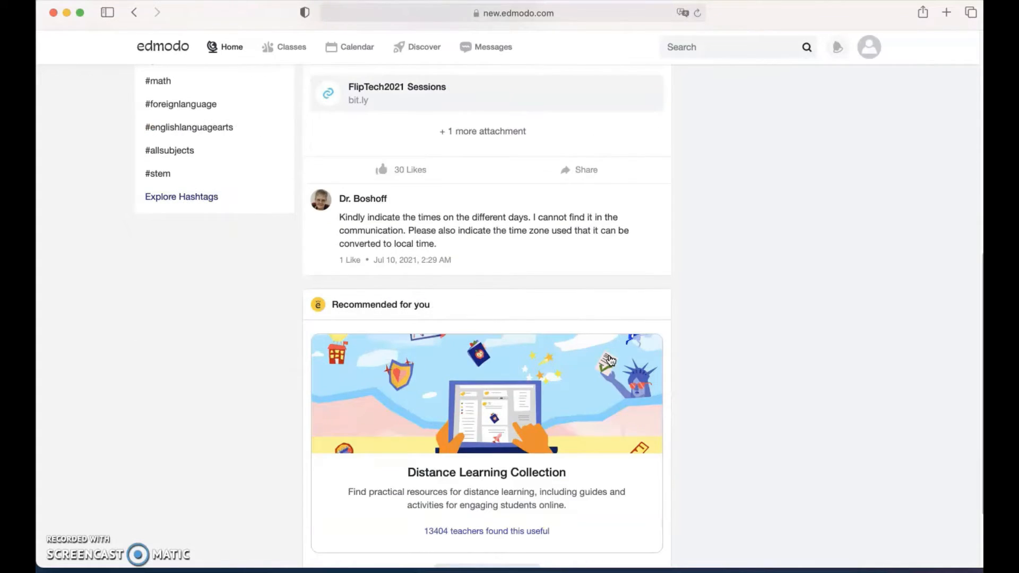
{"action": "scroll", "coordinate": [610, 361], "scroll_direction": "up", "scroll_amount": 10}
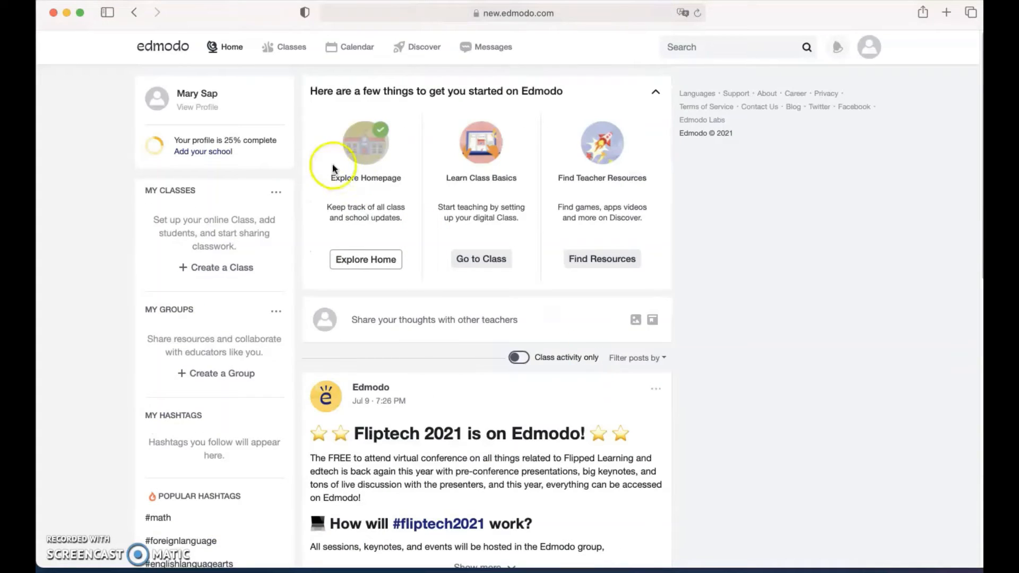
{"action": "left_click", "coordinate": [188, 108]}
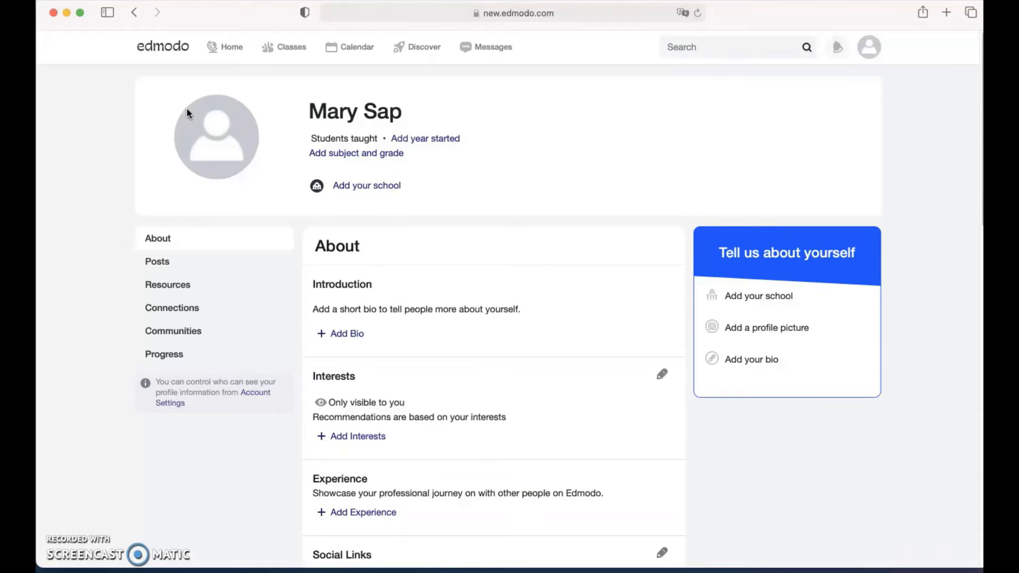
{"action": "mouse_move", "coordinate": [188, 114]}
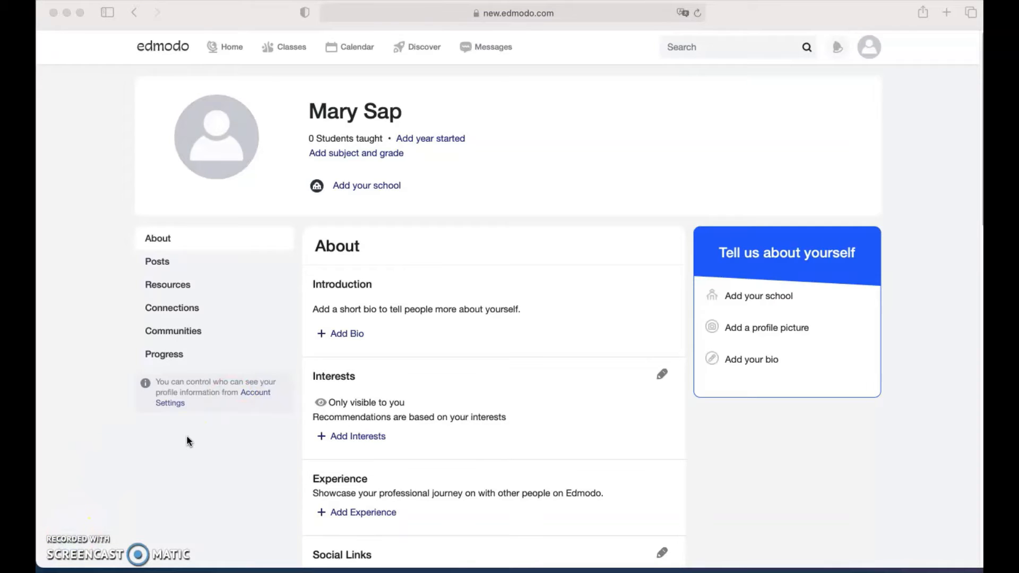
{"action": "left_click", "coordinate": [284, 228]}
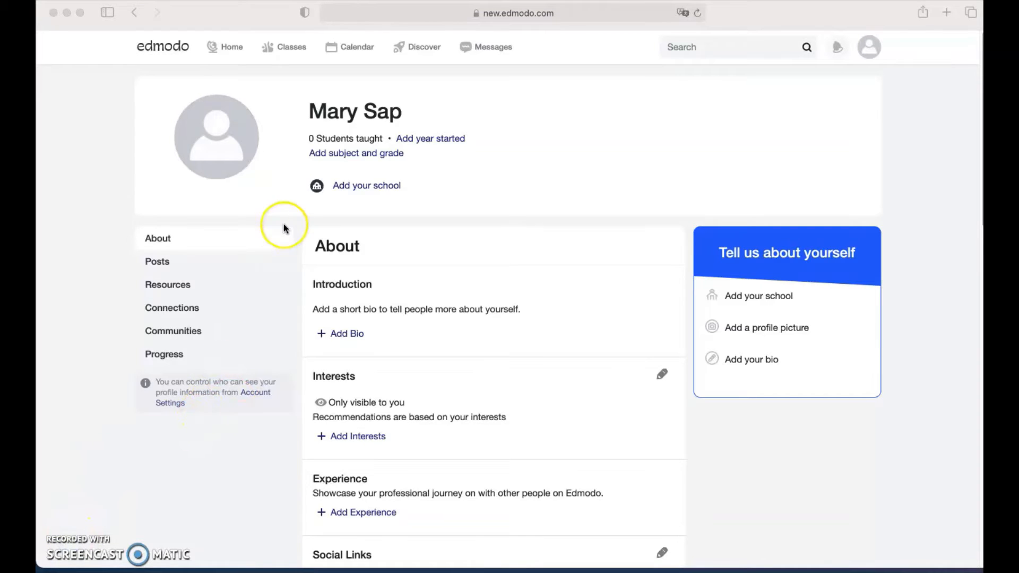
{"action": "scroll", "coordinate": [444, 241], "scroll_direction": "down", "scroll_amount": 1}
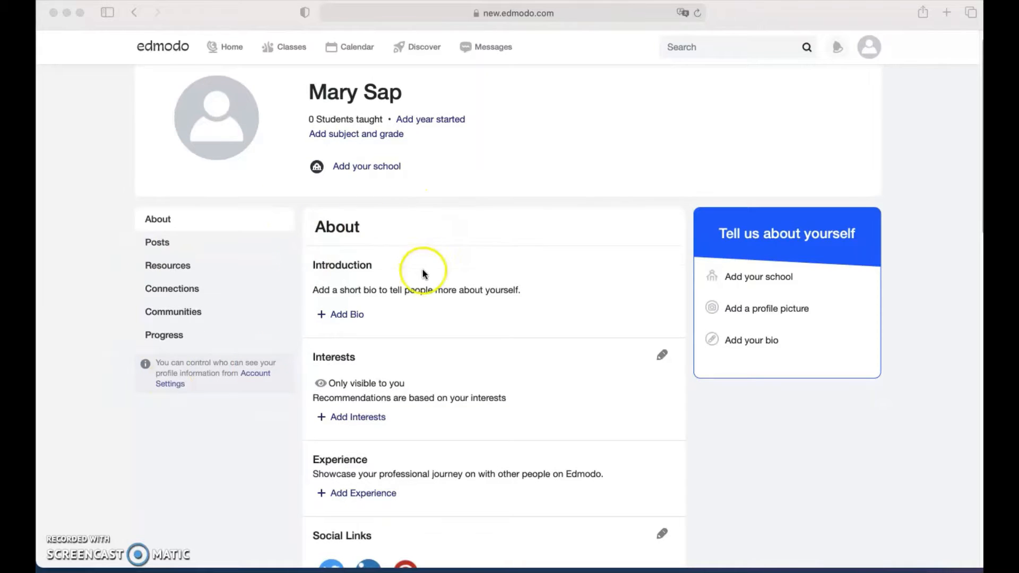
{"action": "left_click", "coordinate": [348, 312]}
{"action": "scroll", "coordinate": [453, 337], "scroll_direction": "down", "scroll_amount": 5}
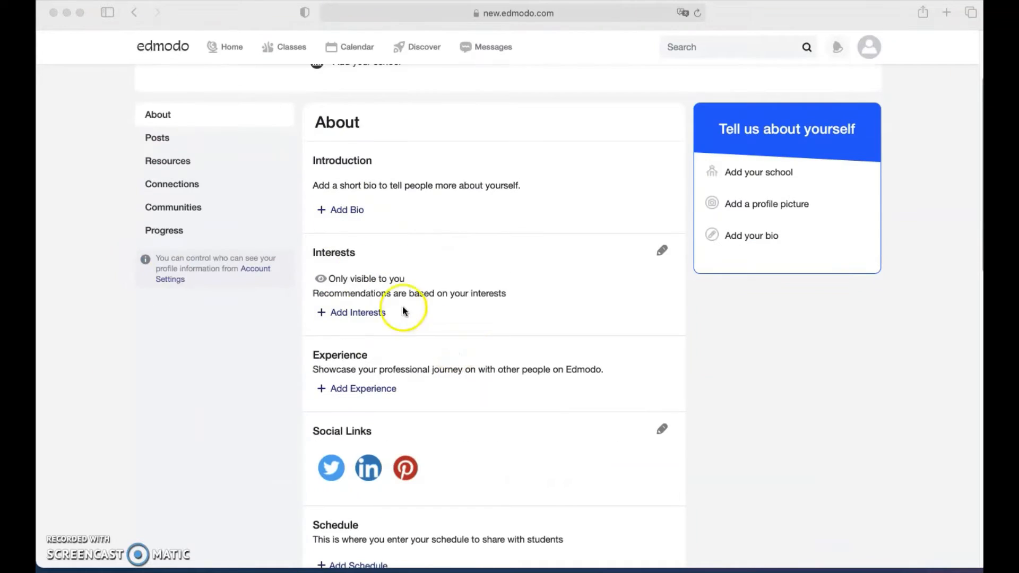
Pick Math, Science, World Languages, Project Based Learning, English and Social Studies as interests, then save.
{"action": "left_click", "coordinate": [355, 314]}
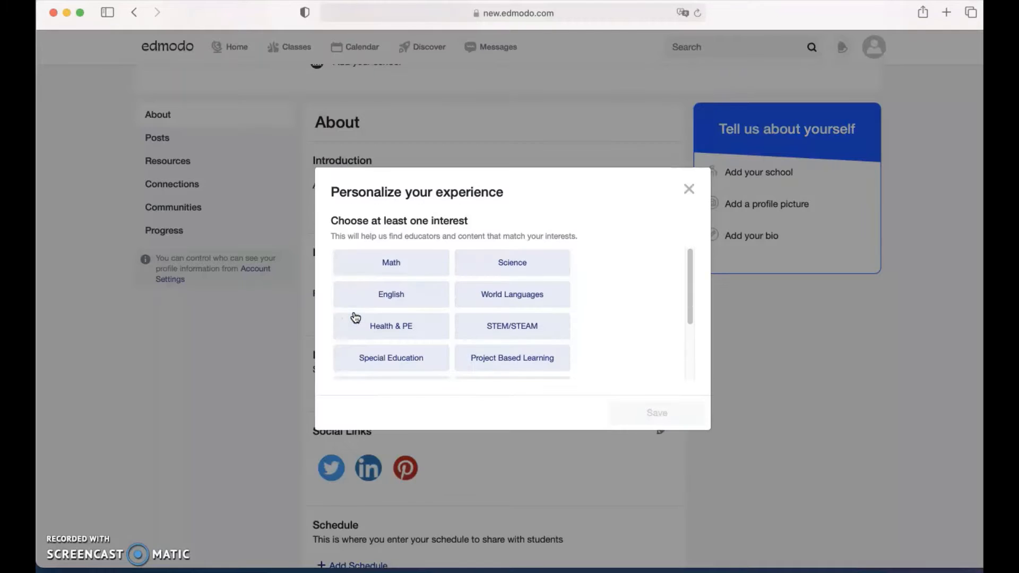
{"action": "left_click", "coordinate": [386, 266]}
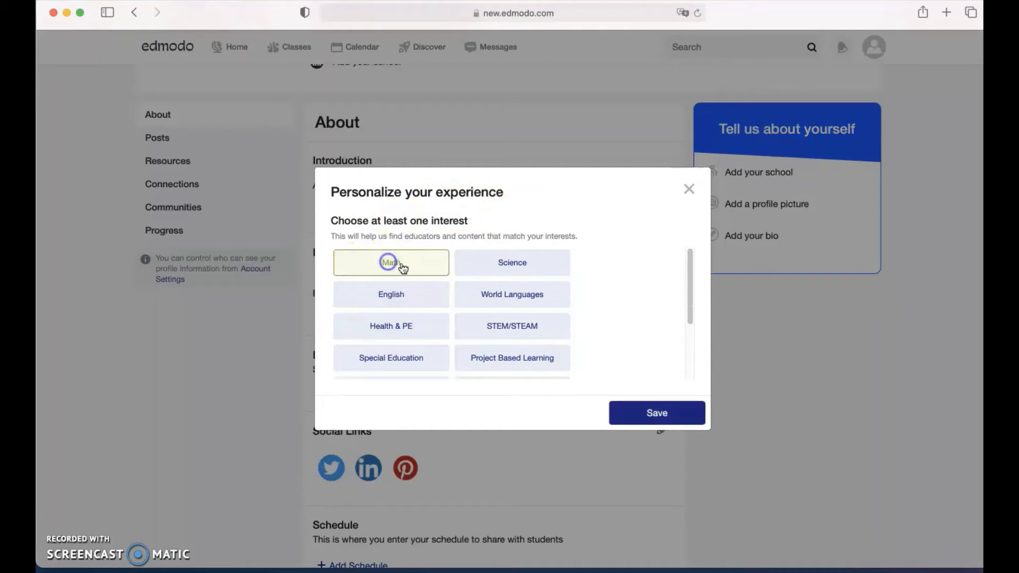
{"action": "left_click", "coordinate": [504, 265]}
{"action": "left_click", "coordinate": [496, 296]}
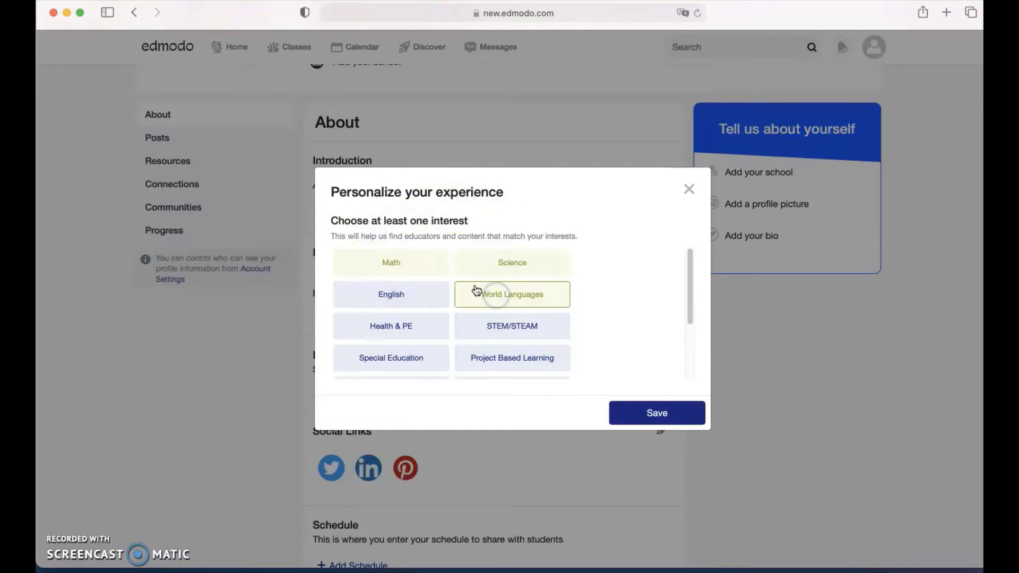
{"action": "left_click", "coordinate": [480, 359]}
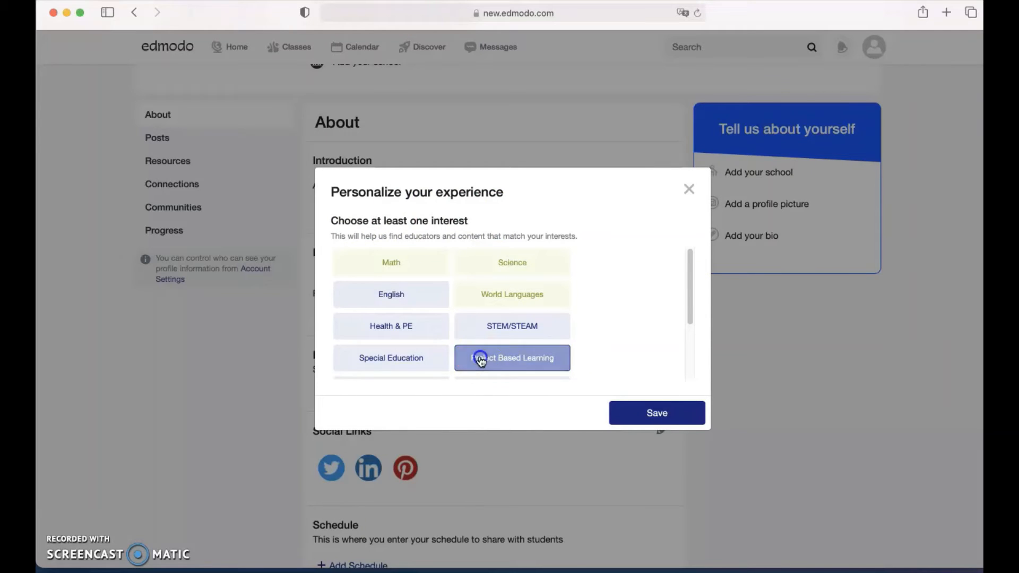
{"action": "left_click", "coordinate": [391, 299]}
{"action": "scroll", "coordinate": [409, 345], "scroll_direction": "down", "scroll_amount": 3}
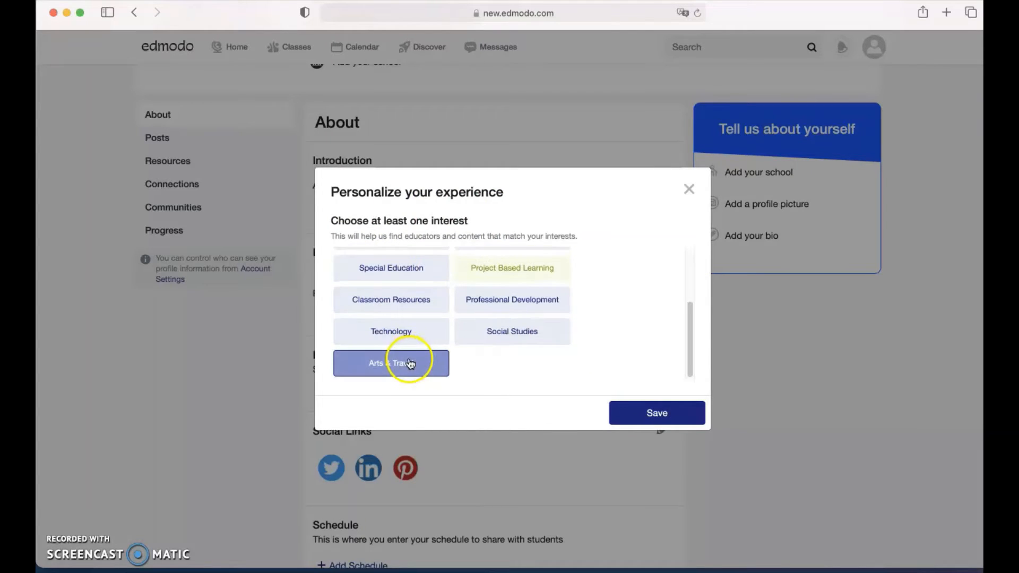
{"action": "left_click", "coordinate": [530, 331]}
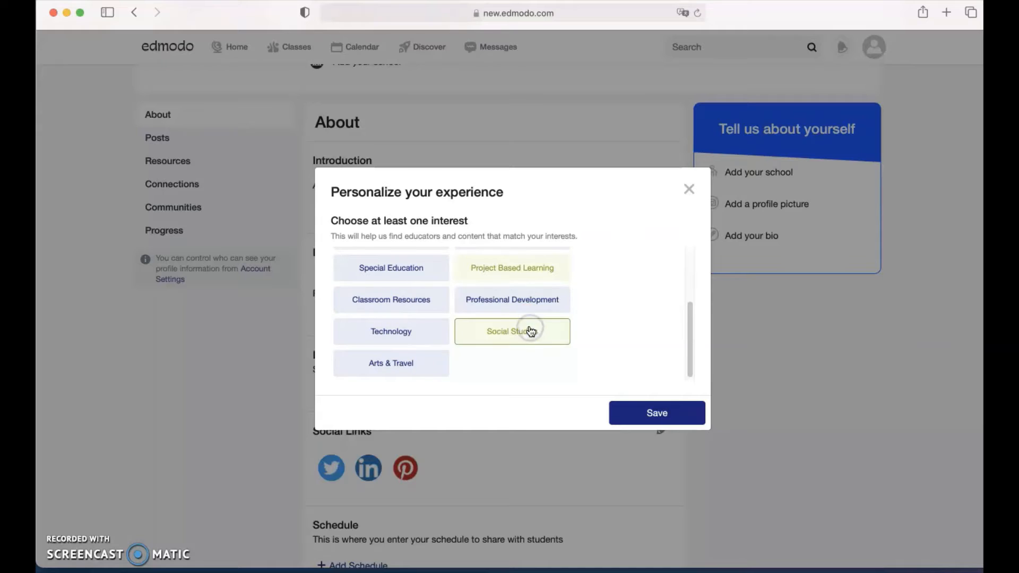
{"action": "left_click", "coordinate": [657, 413]}
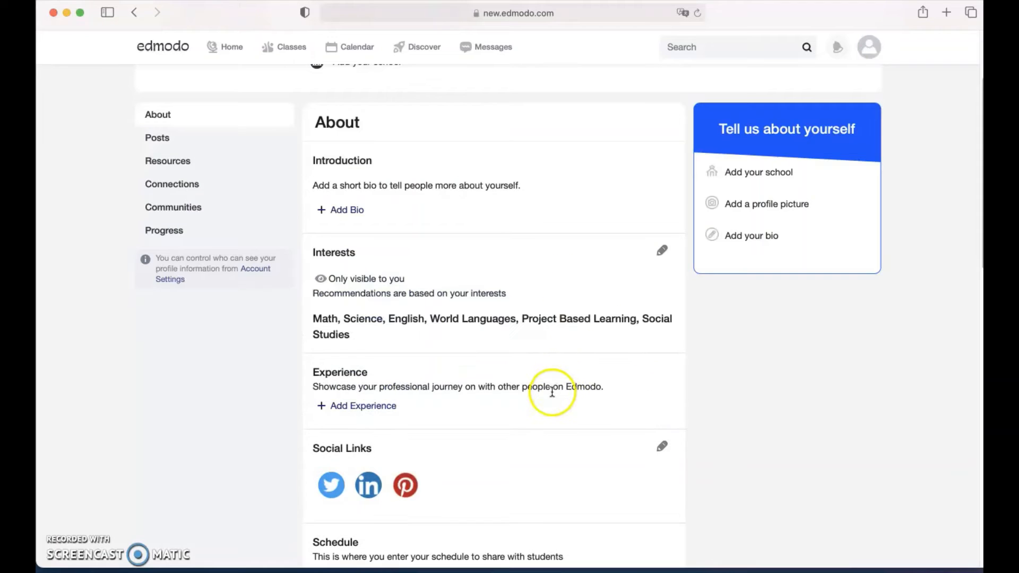
{"action": "scroll", "coordinate": [552, 393], "scroll_direction": "down", "scroll_amount": 2}
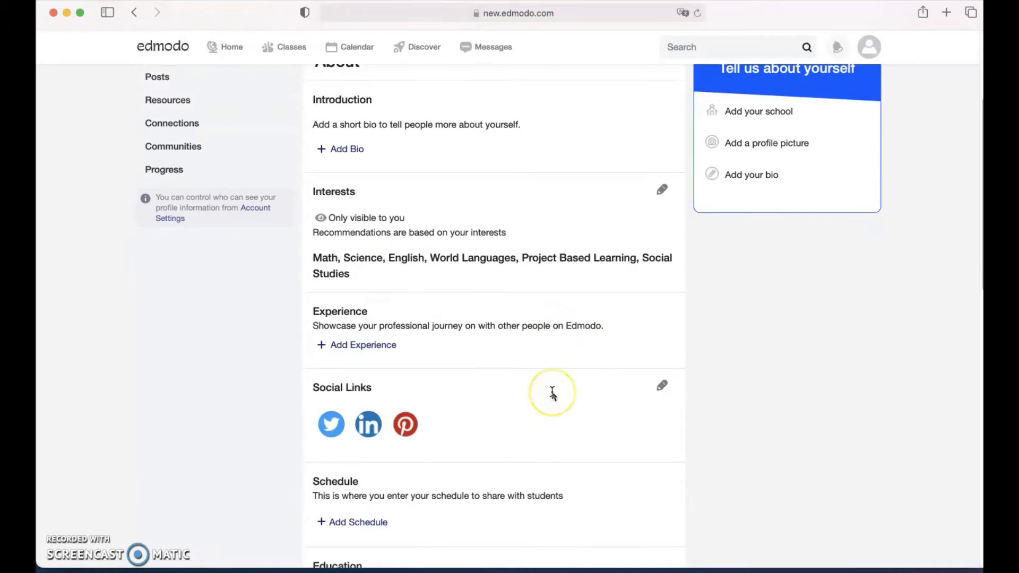
{"action": "left_click", "coordinate": [360, 344]}
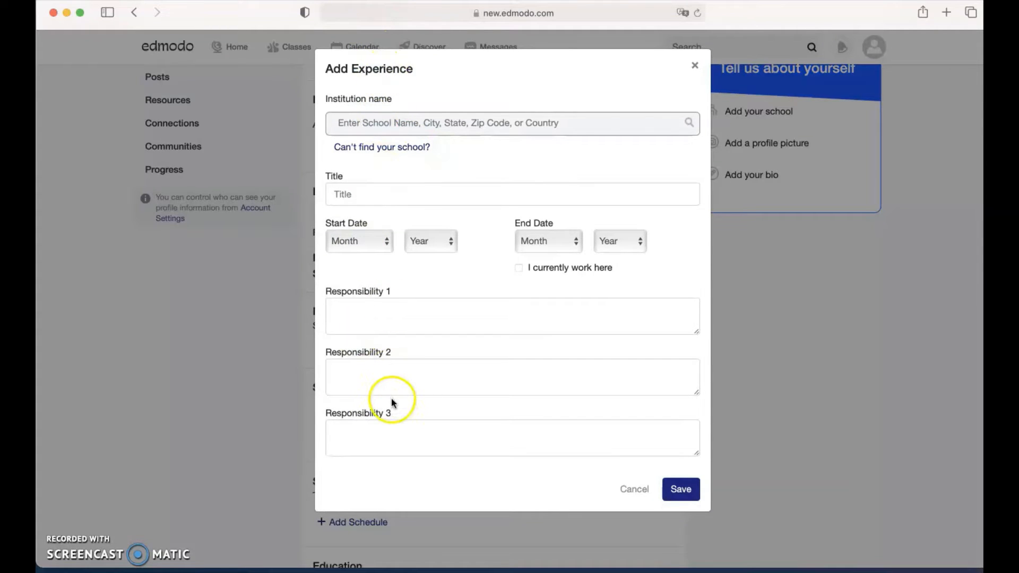
{"action": "left_click", "coordinate": [693, 67]}
{"action": "scroll", "coordinate": [236, 445], "scroll_direction": "down", "scroll_amount": 5}
{"action": "scroll", "coordinate": [304, 345], "scroll_direction": "up", "scroll_amount": 2}
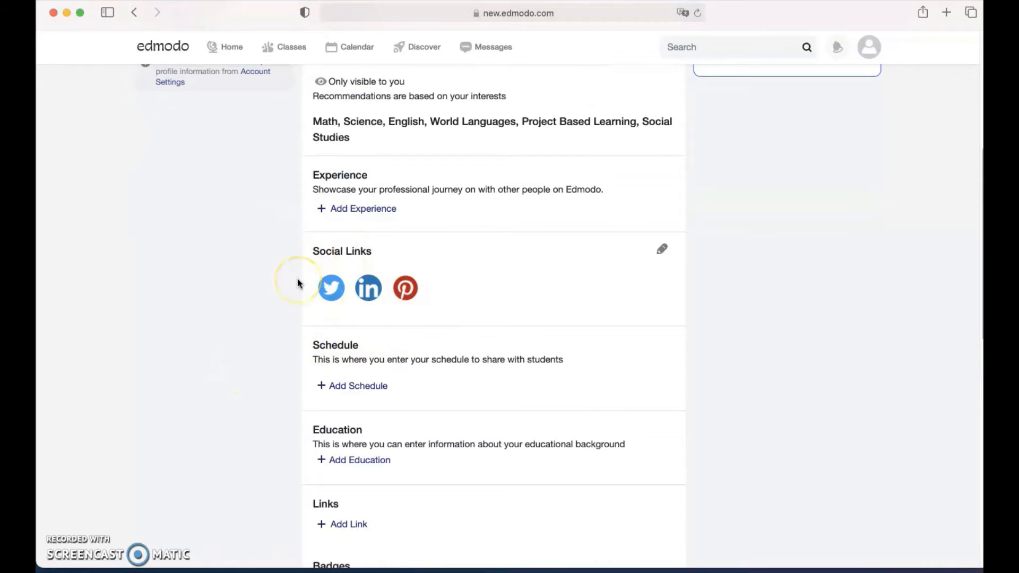
{"action": "scroll", "coordinate": [282, 417], "scroll_direction": "down", "scroll_amount": 4}
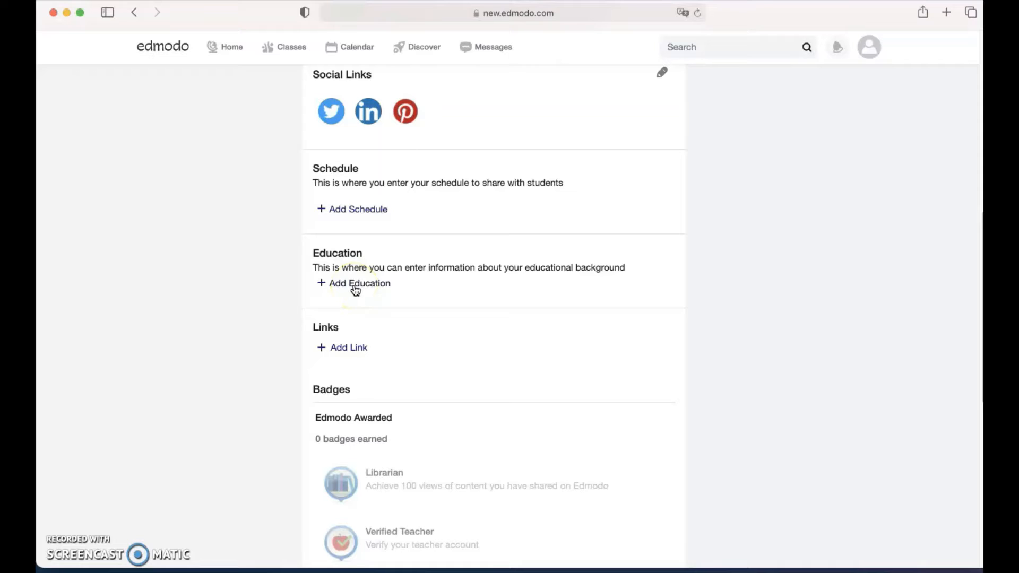
{"action": "scroll", "coordinate": [263, 424], "scroll_direction": "down", "scroll_amount": 7}
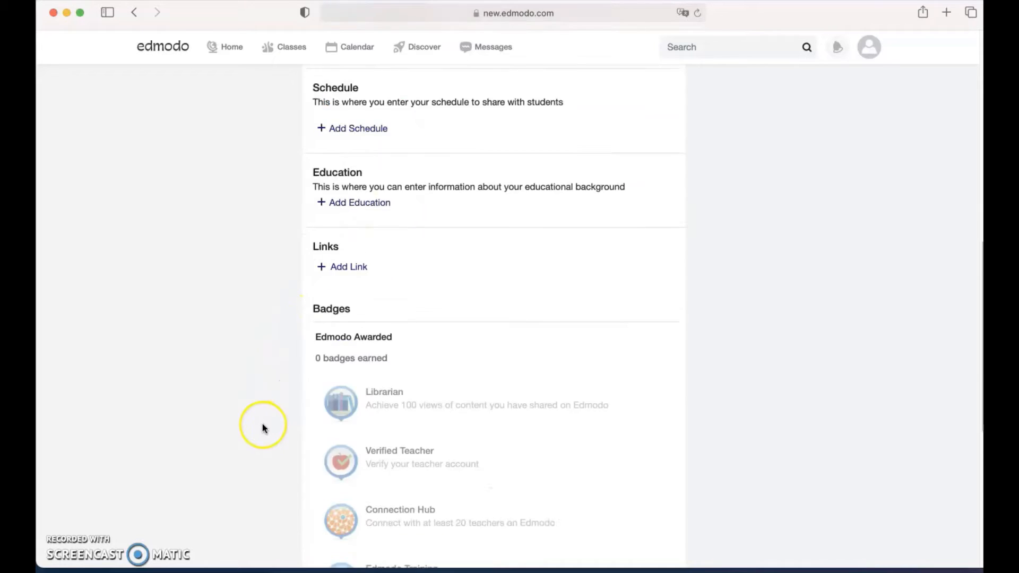
{"action": "scroll", "coordinate": [263, 424], "scroll_direction": "down", "scroll_amount": 3}
{"action": "scroll", "coordinate": [324, 283], "scroll_direction": "up", "scroll_amount": 3}
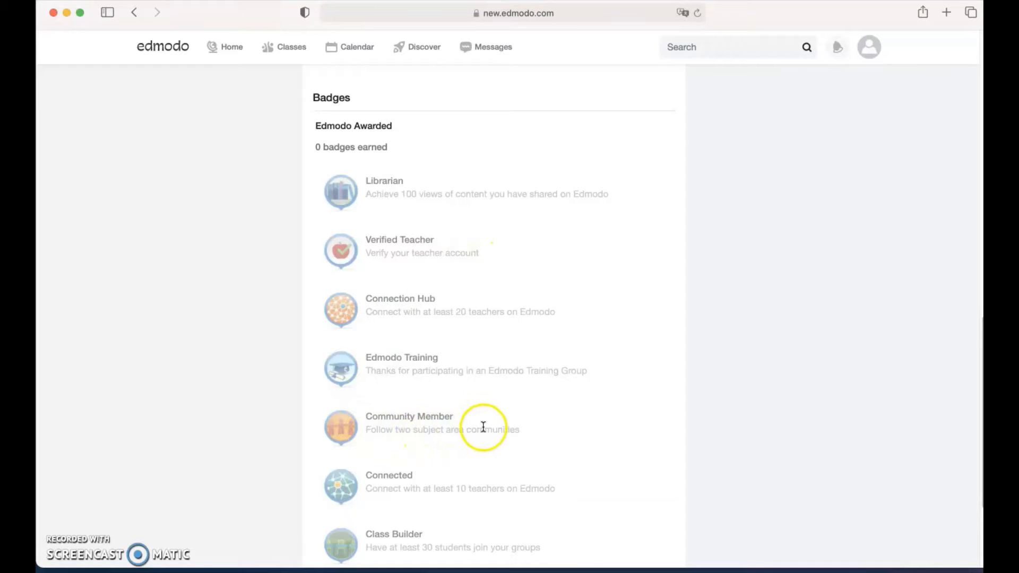
{"action": "scroll", "coordinate": [494, 435], "scroll_direction": "down", "scroll_amount": 2}
{"action": "scroll", "coordinate": [494, 435], "scroll_direction": "up", "scroll_amount": 15}
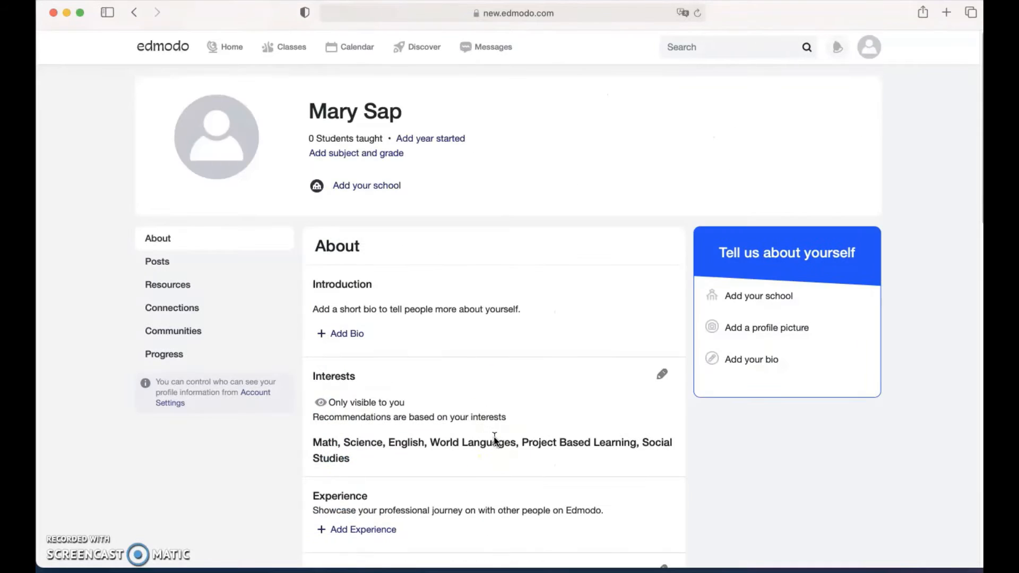
In the profile's Posts section, draft a first post reading 'Teaching greek as a second language'.
{"action": "left_click", "coordinate": [156, 262]}
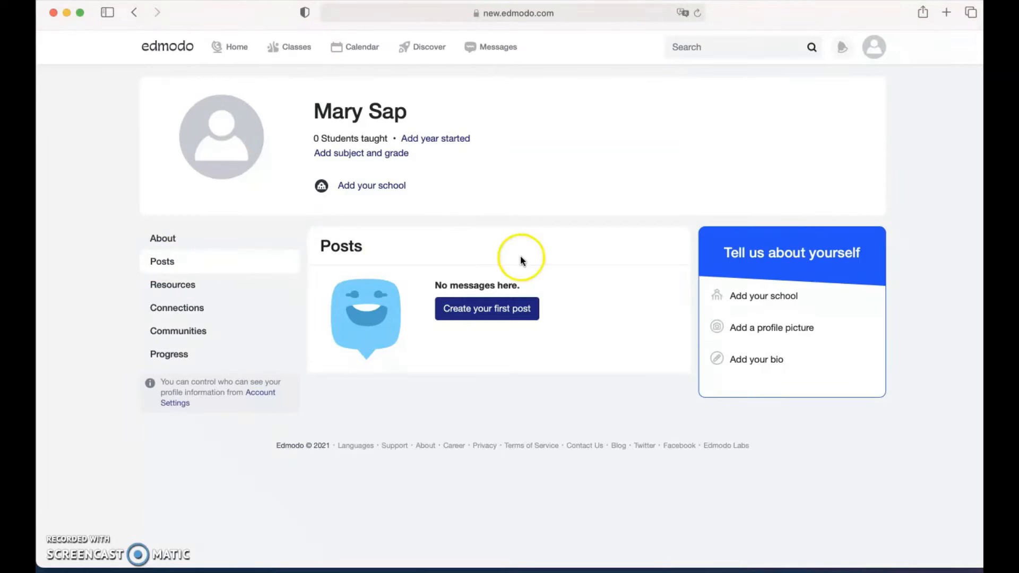
{"action": "left_click", "coordinate": [473, 316]}
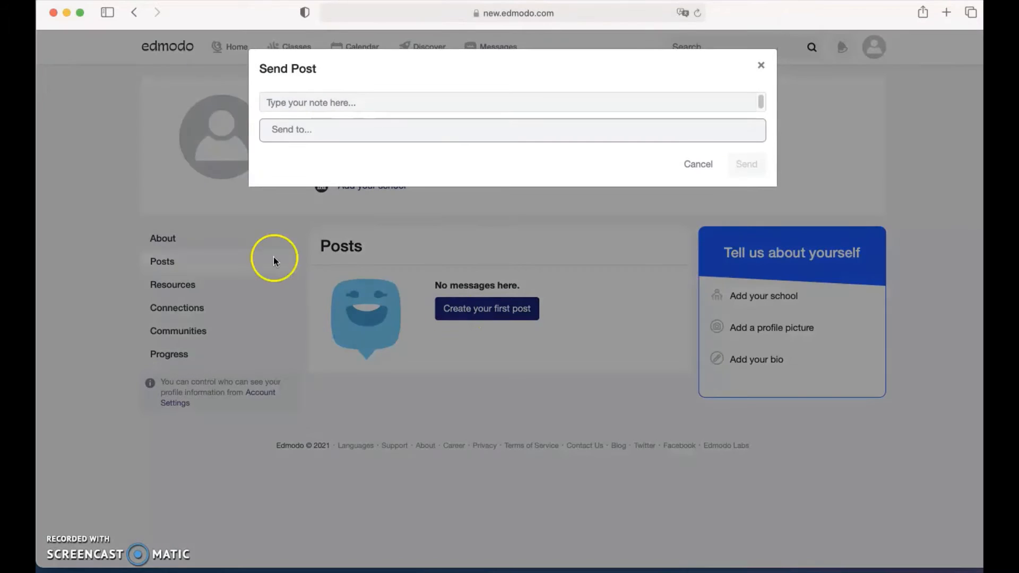
{"action": "left_click", "coordinate": [326, 102]}
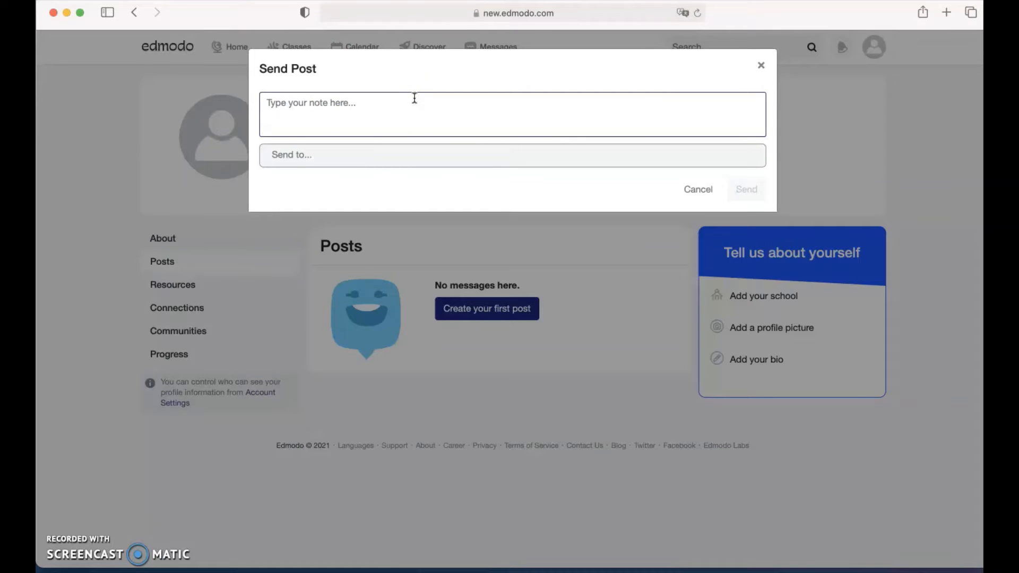
{"action": "type", "text": "tEACHE"}
{"action": "key", "text": "BackSpace"}
{"action": "key", "text": "BackSpace"}
{"action": "key", "text": "BackSpace"}
{"action": "key", "text": "BackSpace"}
{"action": "key", "text": "BackSpace"}
{"action": "key", "text": "BackSpace"}
{"action": "type", "text": "Te"}
{"action": "type", "text": "aching greek as a se"}
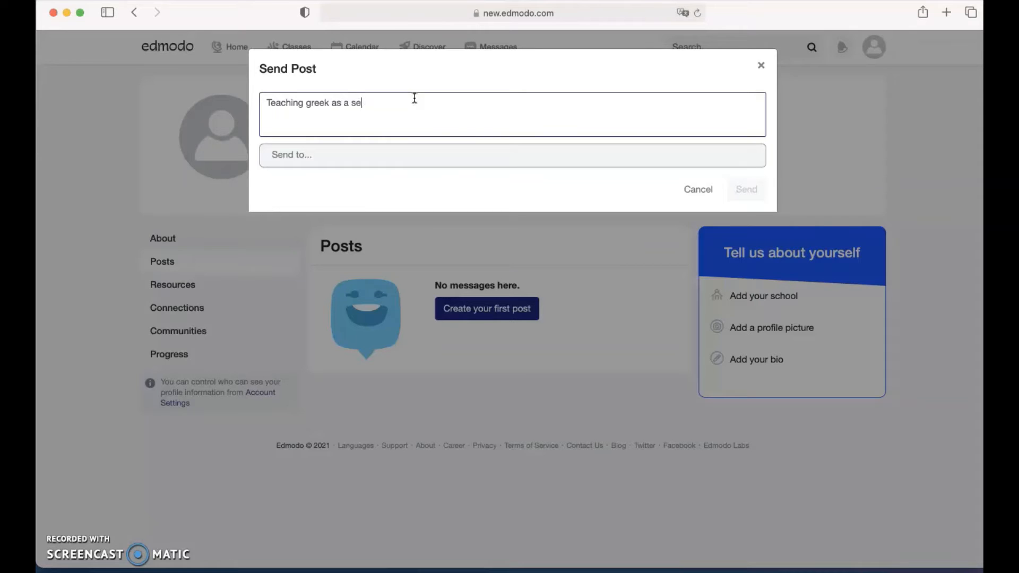
{"action": "type", "text": "cond language"}
Close the post without sending it and show the profile's Resources section.
{"action": "left_click", "coordinate": [545, 142]}
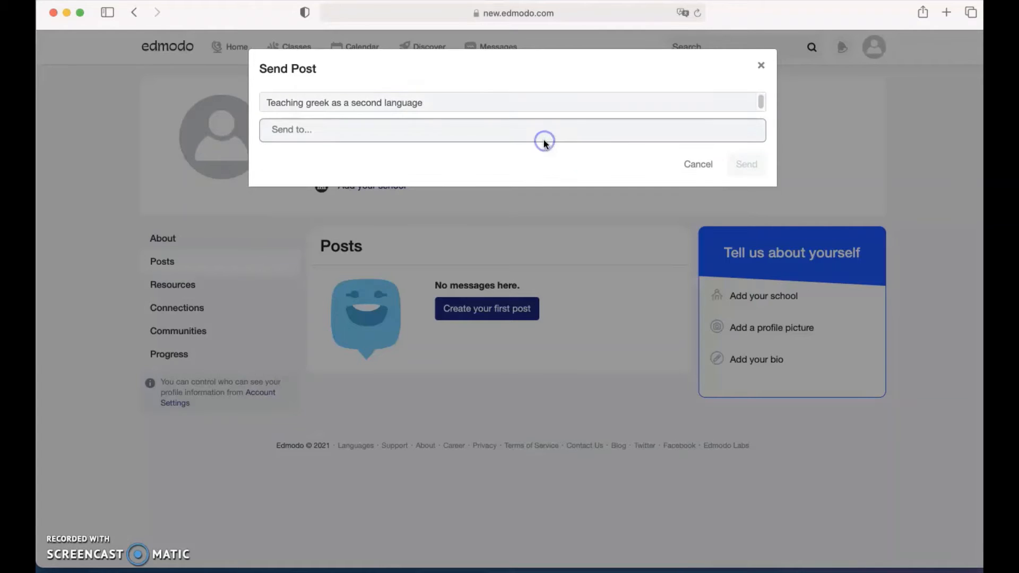
{"action": "left_click", "coordinate": [379, 121]}
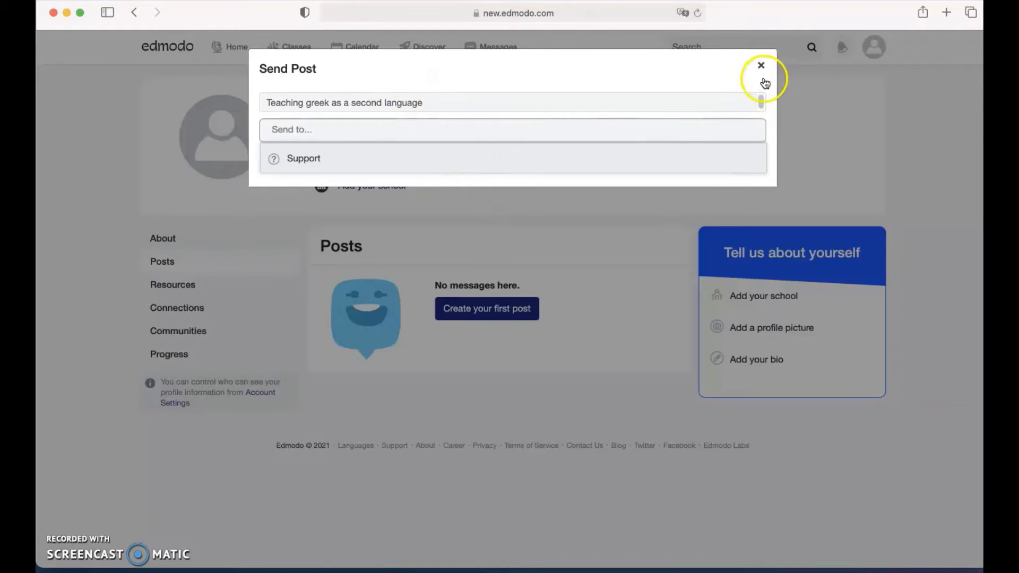
{"action": "left_click", "coordinate": [762, 103]}
{"action": "left_click", "coordinate": [761, 65]}
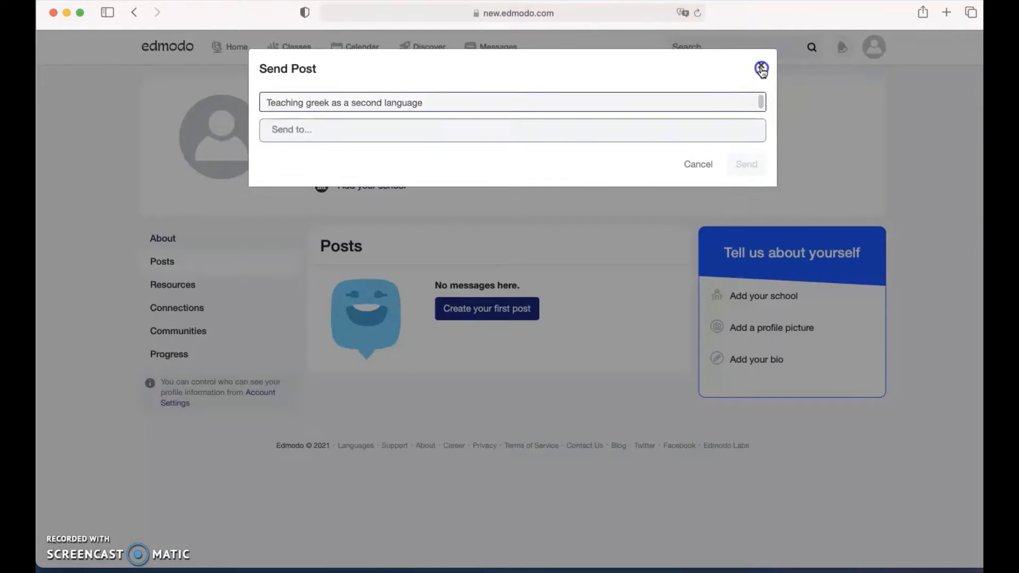
{"action": "left_click", "coordinate": [182, 283]}
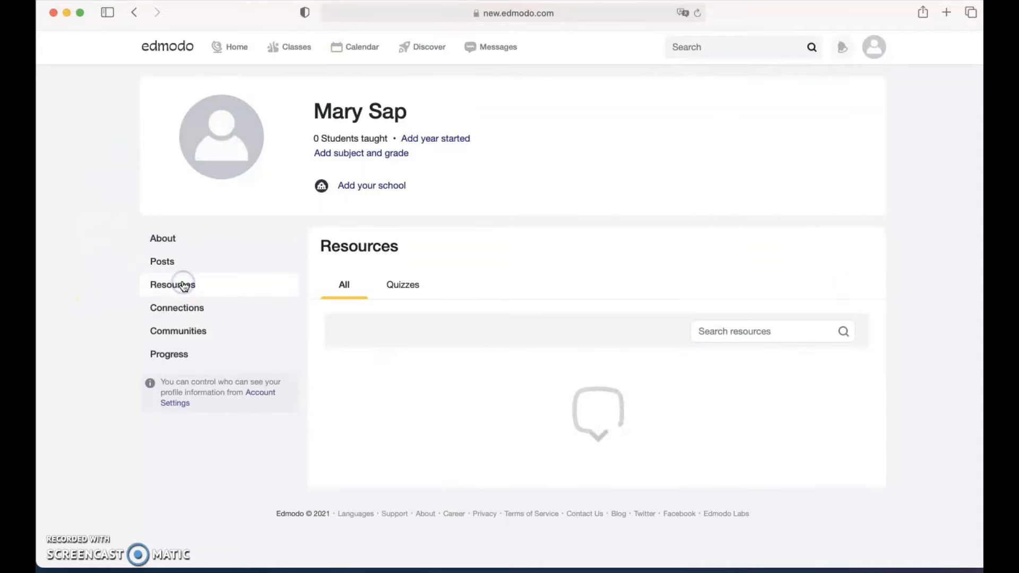
Visit Discover and scroll through its shared videos, collections, games and apps before going back.
{"action": "scroll", "coordinate": [494, 313], "scroll_direction": "down", "scroll_amount": 4}
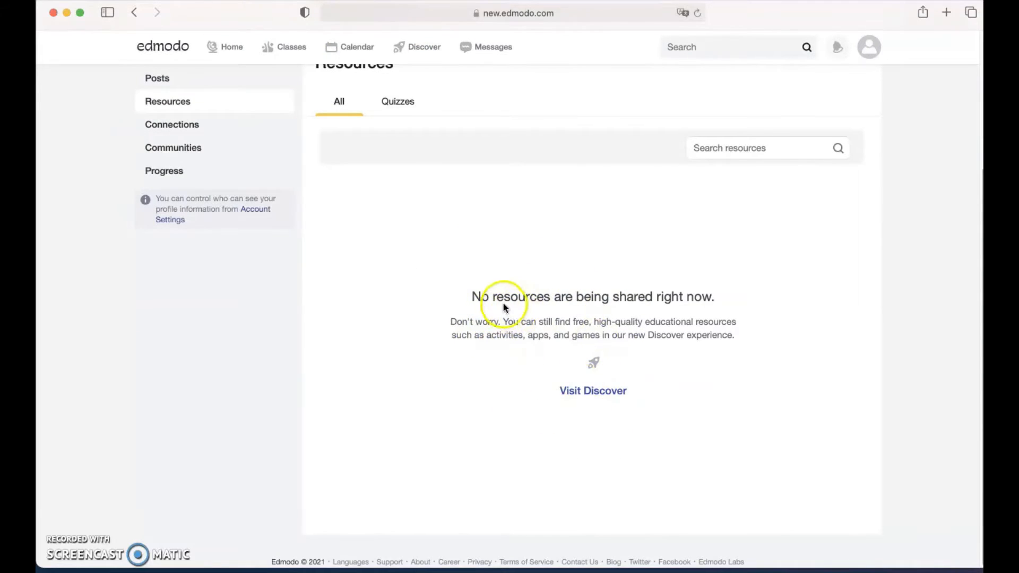
{"action": "left_click", "coordinate": [577, 394]}
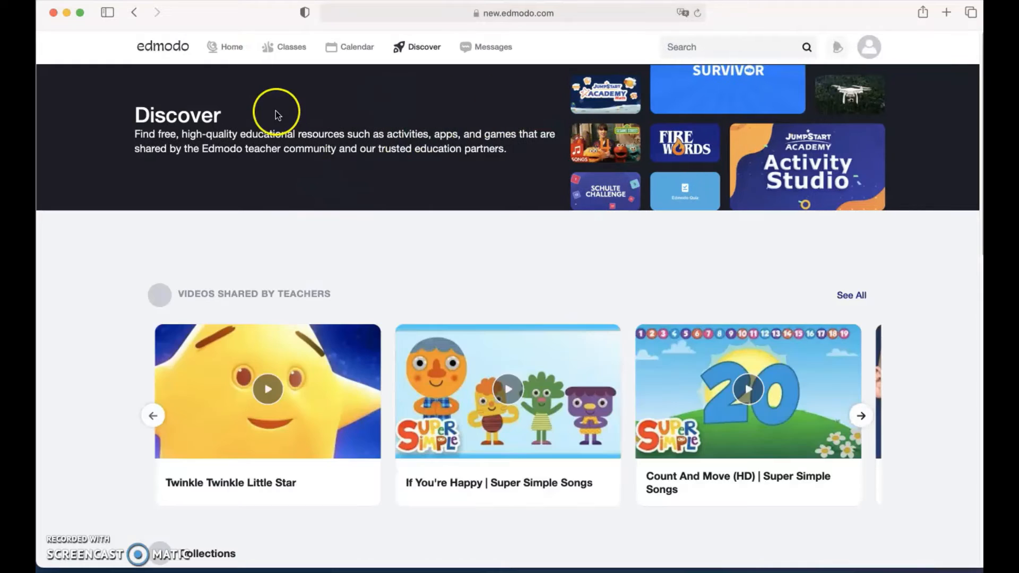
{"action": "scroll", "coordinate": [106, 352], "scroll_direction": "down", "scroll_amount": 2}
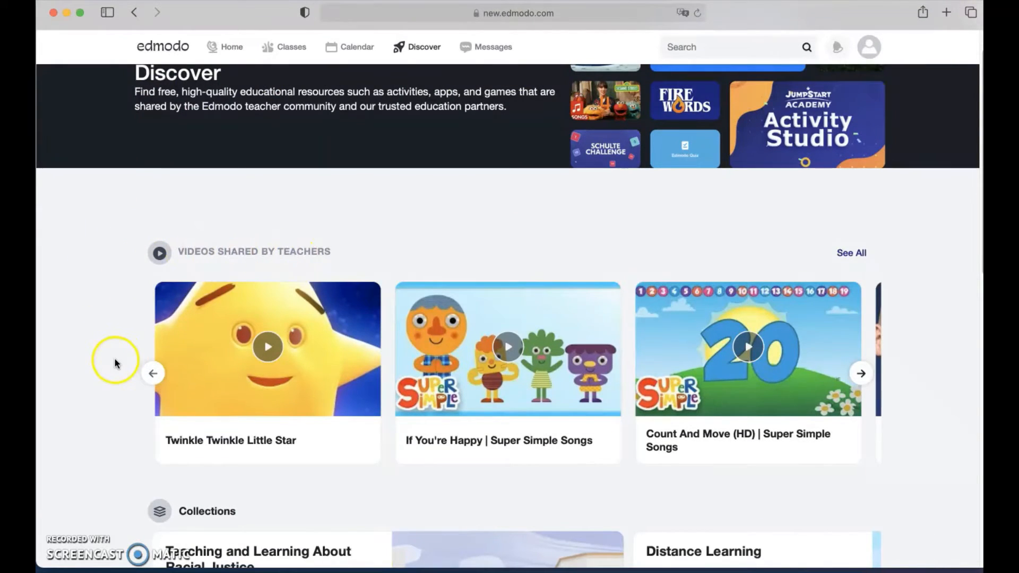
{"action": "scroll", "coordinate": [115, 359], "scroll_direction": "down", "scroll_amount": 5}
{"action": "scroll", "coordinate": [115, 358], "scroll_direction": "down", "scroll_amount": 2}
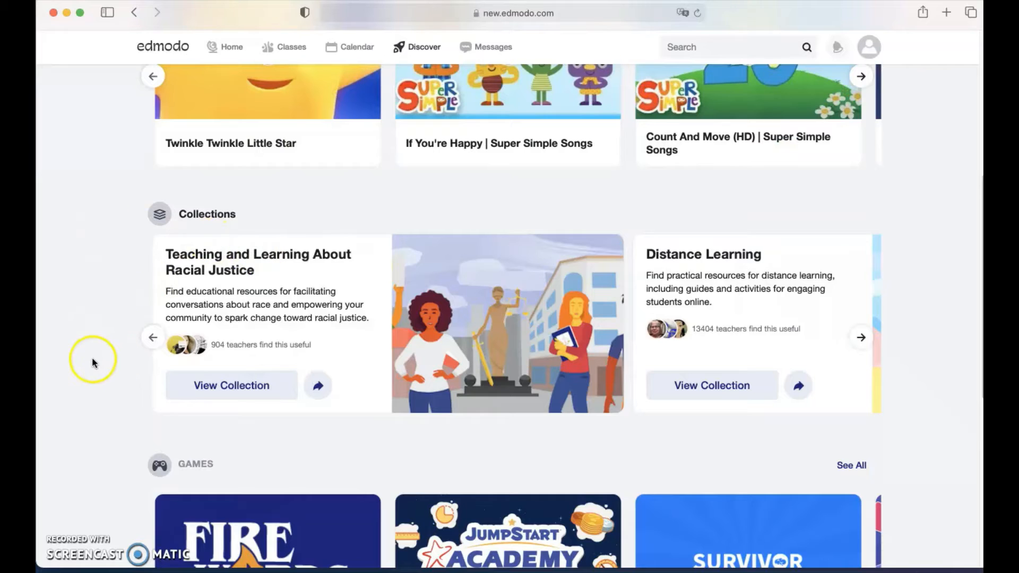
{"action": "scroll", "coordinate": [92, 357], "scroll_direction": "down", "scroll_amount": 5}
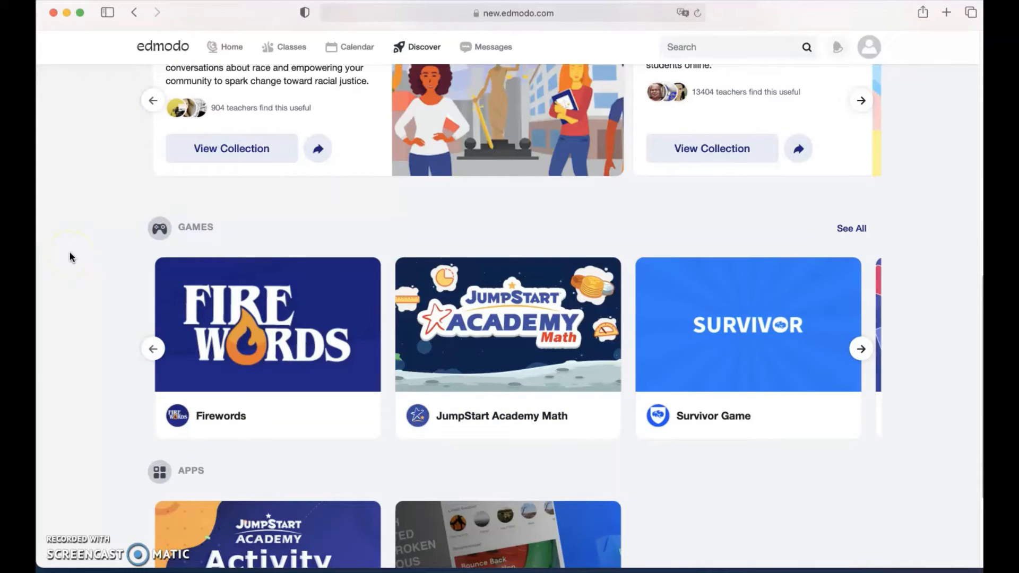
{"action": "scroll", "coordinate": [106, 393], "scroll_direction": "down", "scroll_amount": 3}
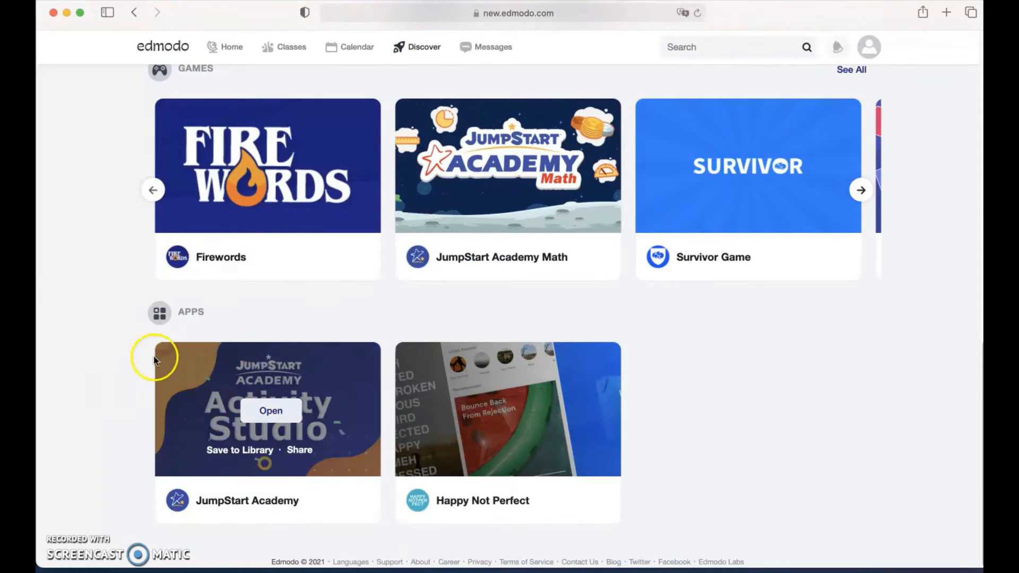
{"action": "scroll", "coordinate": [152, 367], "scroll_direction": "up", "scroll_amount": 10}
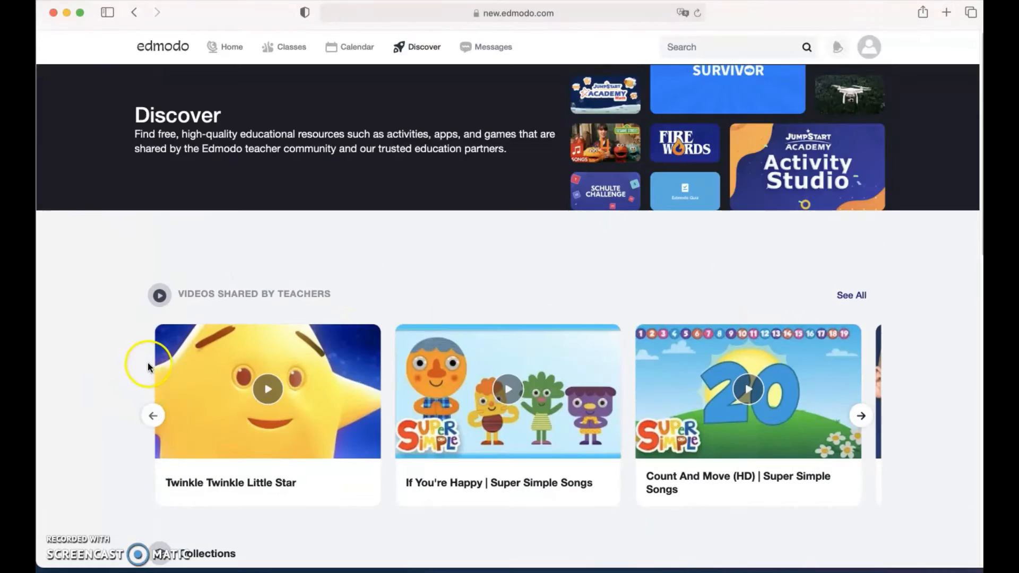
{"action": "left_click", "coordinate": [134, 13]}
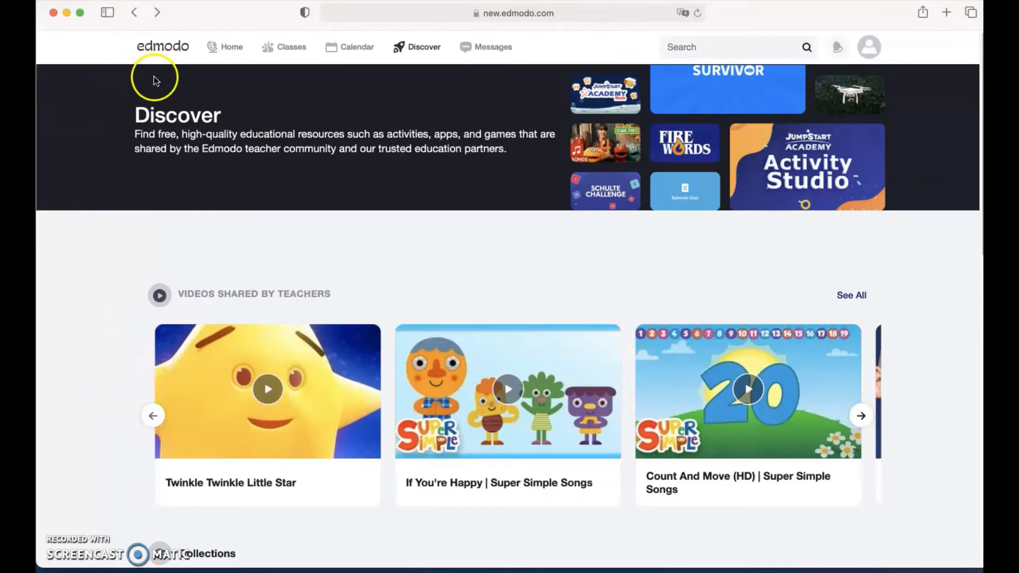
Back on the profile, view the Connections, Communities and Progress sections, ending on 0 classes.
{"action": "left_click", "coordinate": [133, 14]}
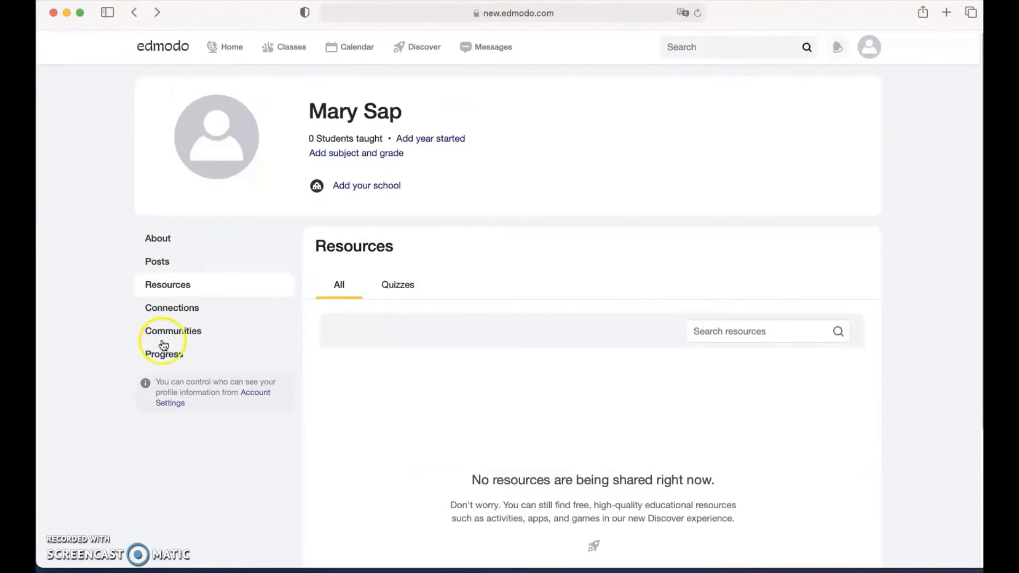
{"action": "left_click", "coordinate": [160, 311]}
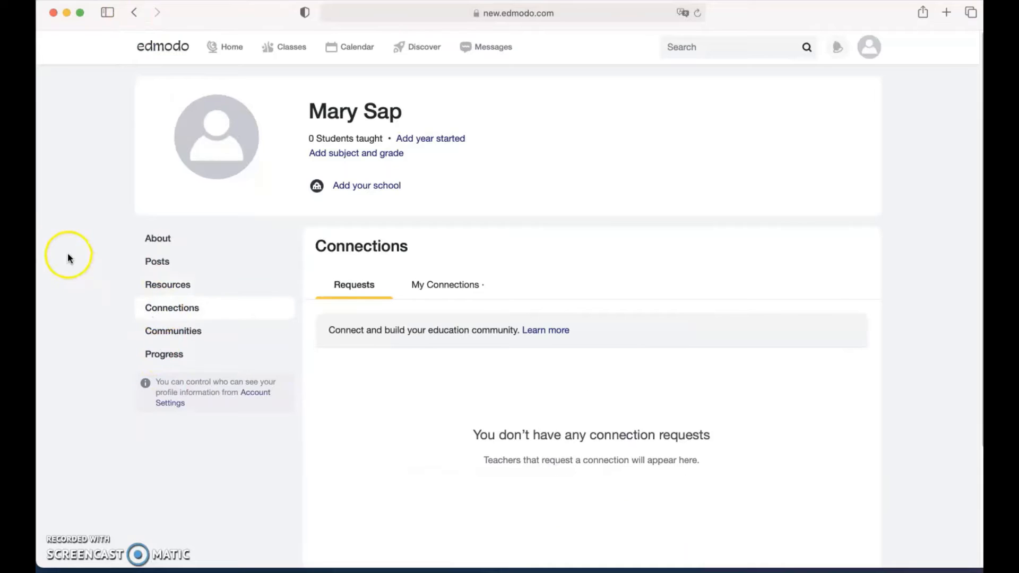
{"action": "scroll", "coordinate": [100, 345], "scroll_direction": "down", "scroll_amount": 3}
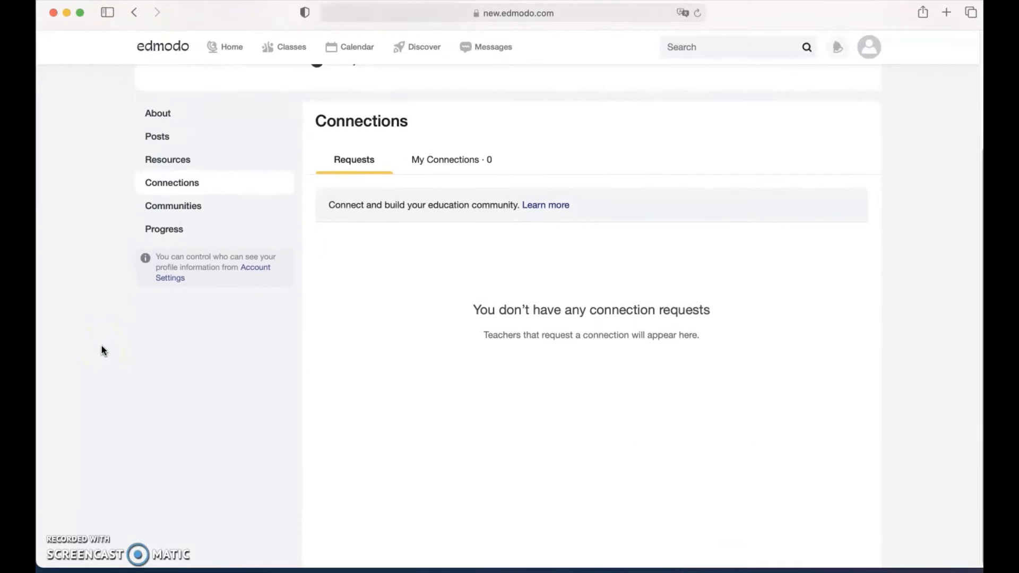
{"action": "scroll", "coordinate": [102, 349], "scroll_direction": "up", "scroll_amount": 3}
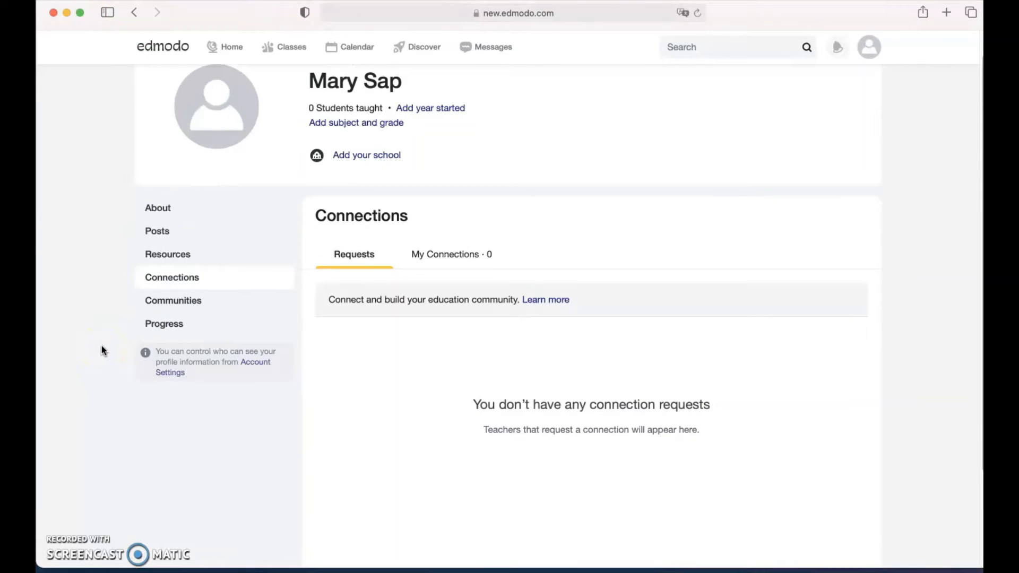
{"action": "scroll", "coordinate": [101, 347], "scroll_direction": "up", "scroll_amount": 1}
{"action": "scroll", "coordinate": [102, 346], "scroll_direction": "down", "scroll_amount": 3}
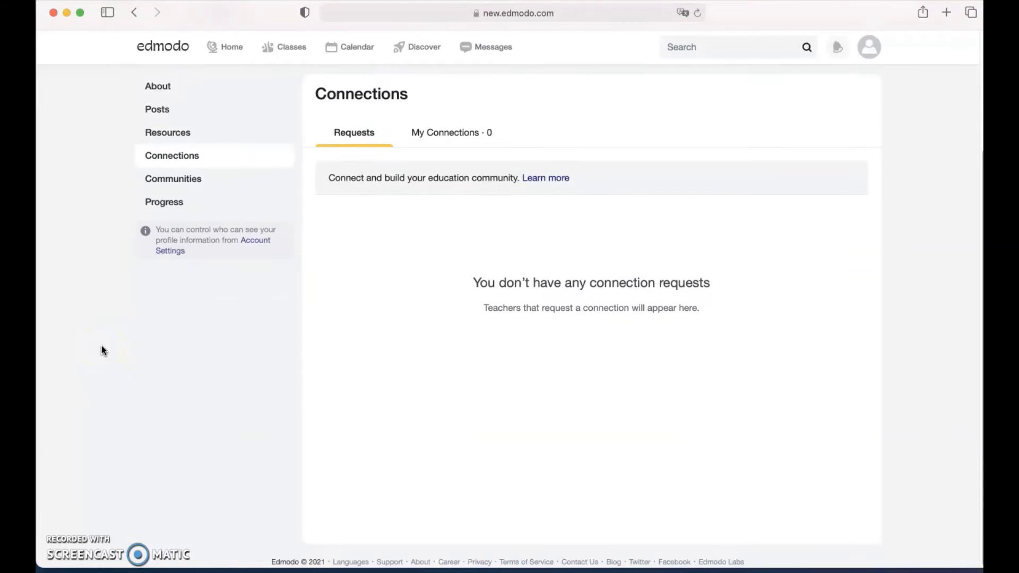
{"action": "scroll", "coordinate": [101, 346], "scroll_direction": "up", "scroll_amount": 3}
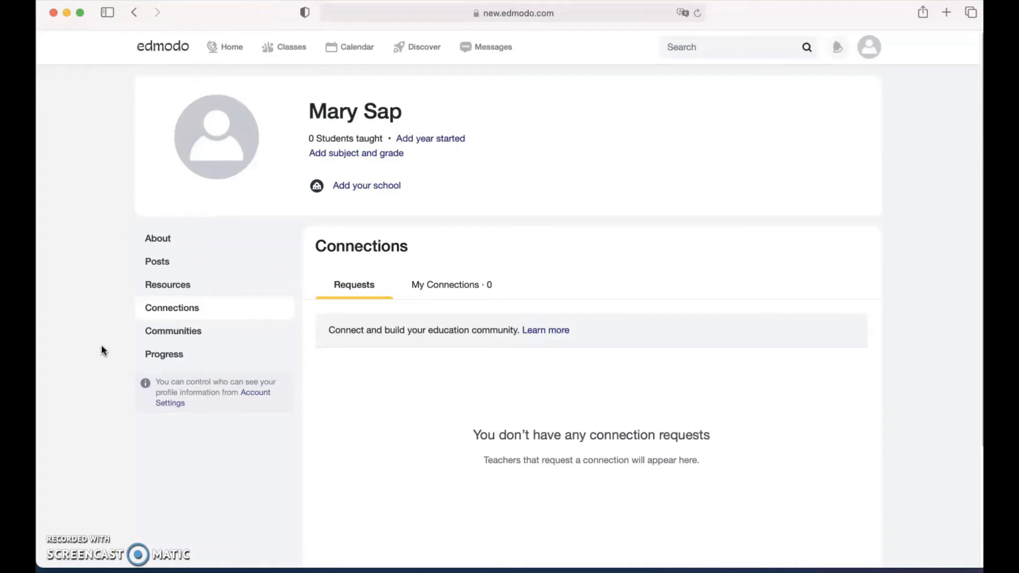
{"action": "scroll", "coordinate": [101, 347], "scroll_direction": "down", "scroll_amount": 3}
{"action": "scroll", "coordinate": [102, 346], "scroll_direction": "up", "scroll_amount": 3}
{"action": "left_click", "coordinate": [195, 332]}
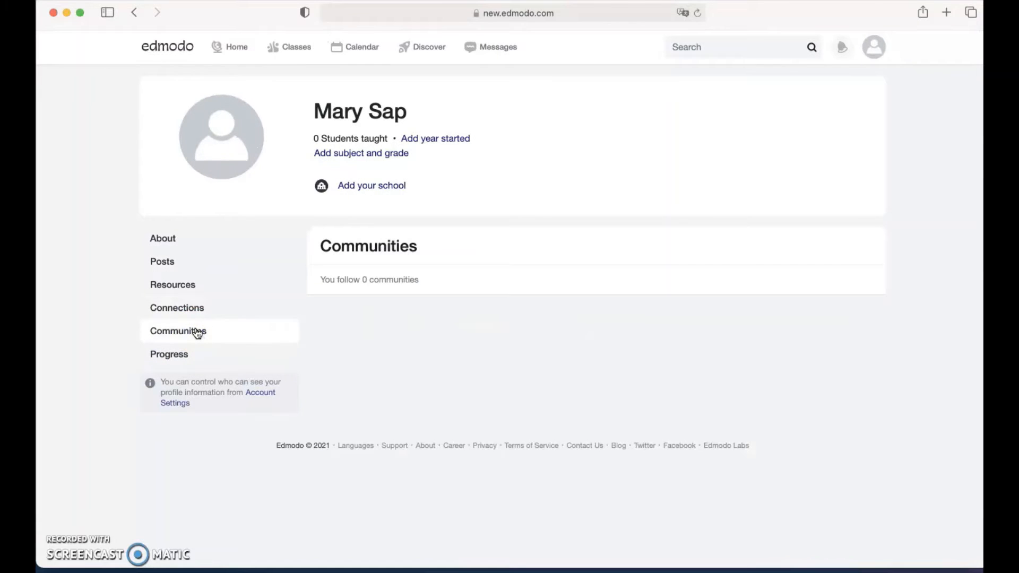
{"action": "left_click", "coordinate": [168, 354]}
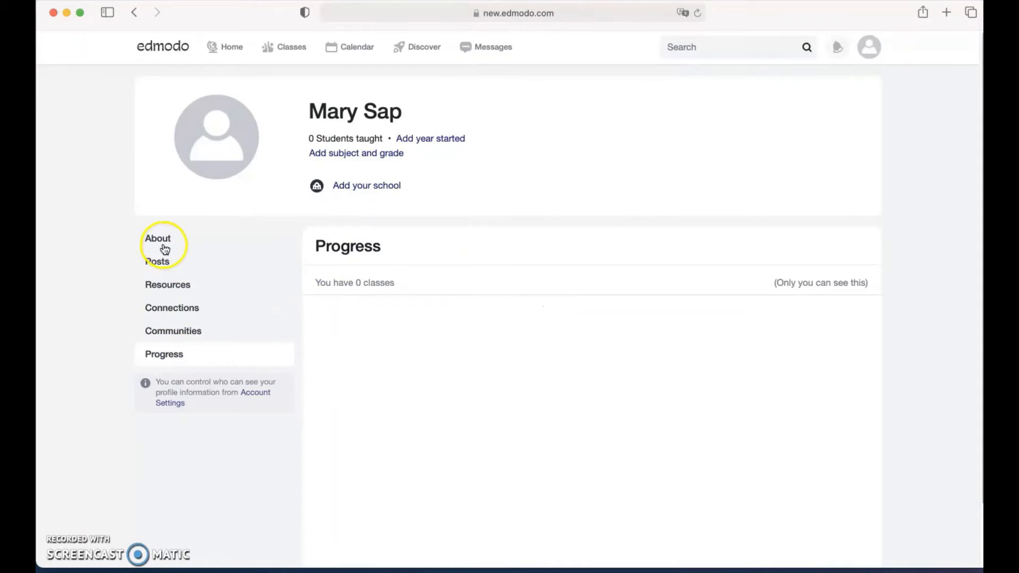
{"action": "left_click", "coordinate": [226, 51]}
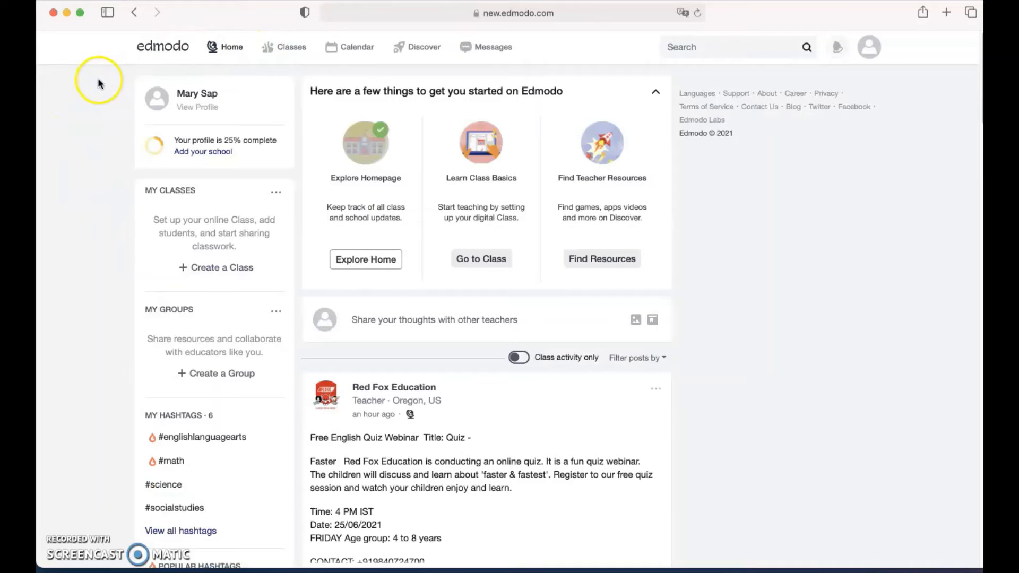
{"action": "scroll", "coordinate": [128, 303], "scroll_direction": "down", "scroll_amount": 5}
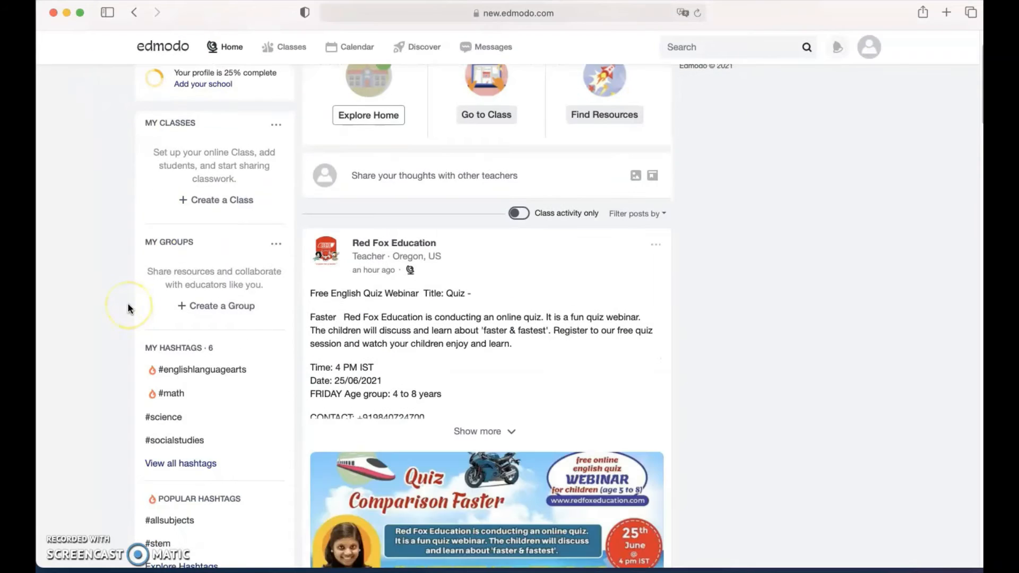
{"action": "left_click", "coordinate": [483, 263]}
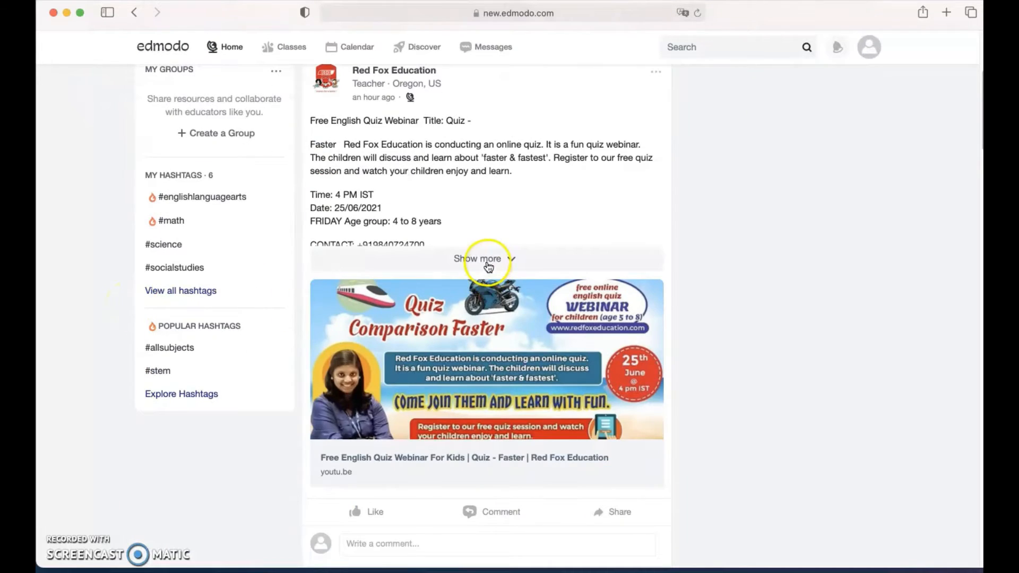
{"action": "scroll", "coordinate": [151, 232], "scroll_direction": "up", "scroll_amount": 2}
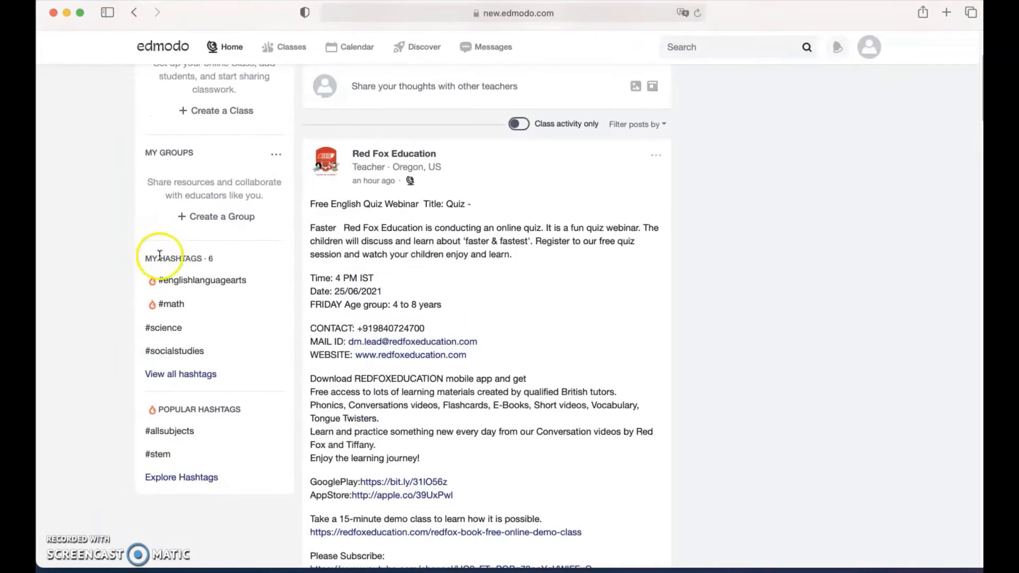
{"action": "scroll", "coordinate": [93, 276], "scroll_direction": "down", "scroll_amount": 5}
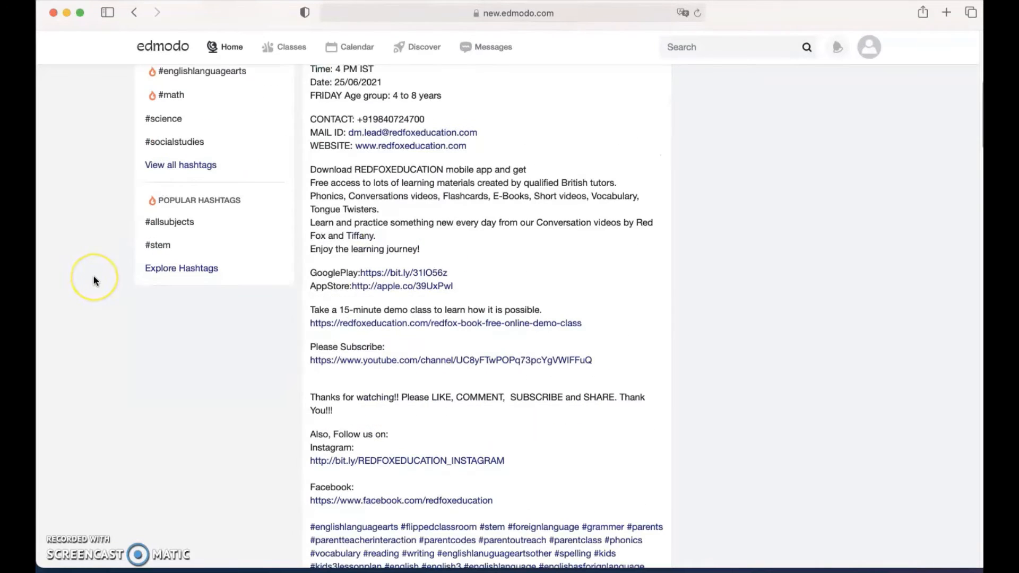
{"action": "scroll", "coordinate": [94, 276], "scroll_direction": "down", "scroll_amount": 1}
{"action": "scroll", "coordinate": [94, 276], "scroll_direction": "down", "scroll_amount": 5}
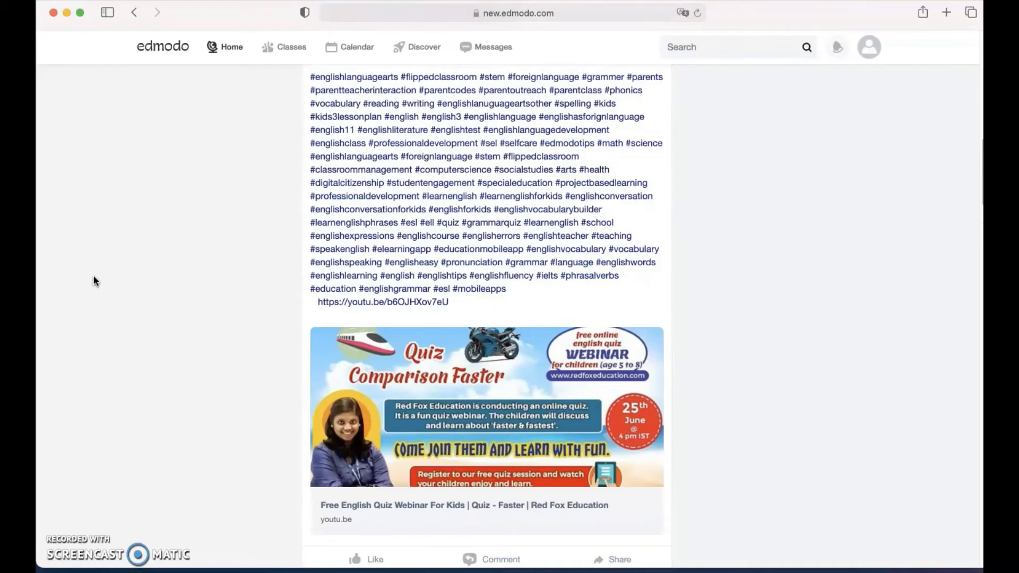
{"action": "scroll", "coordinate": [94, 277], "scroll_direction": "down", "scroll_amount": 10}
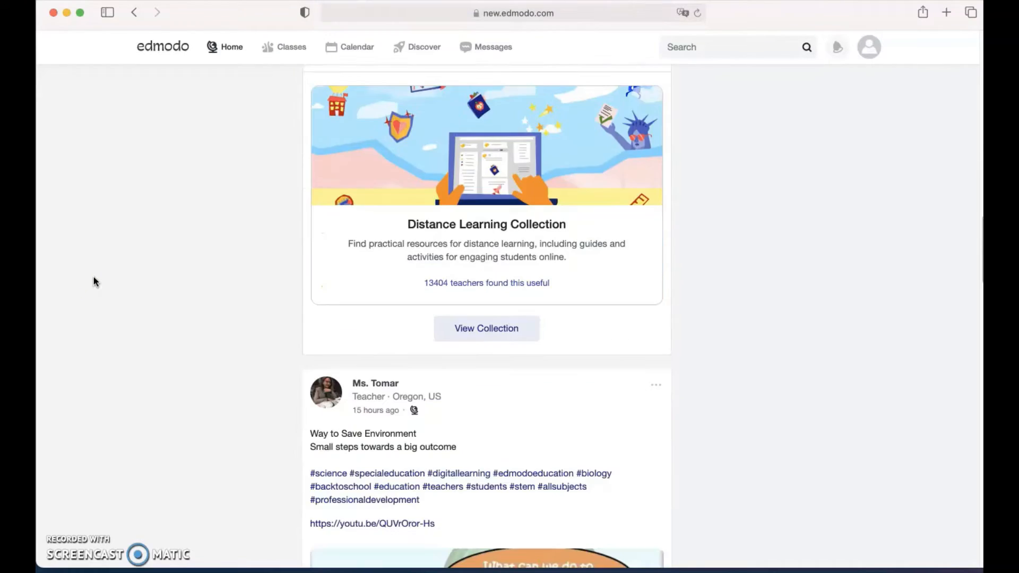
{"action": "scroll", "coordinate": [93, 277], "scroll_direction": "down", "scroll_amount": 4}
{"action": "left_click", "coordinate": [359, 297]}
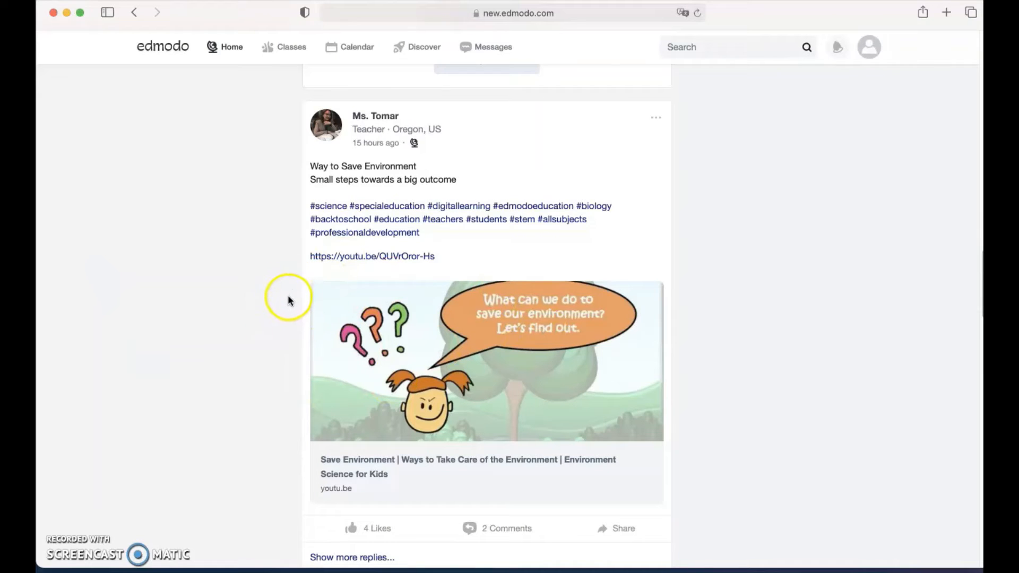
{"action": "scroll", "coordinate": [288, 300], "scroll_direction": "down", "scroll_amount": 8}
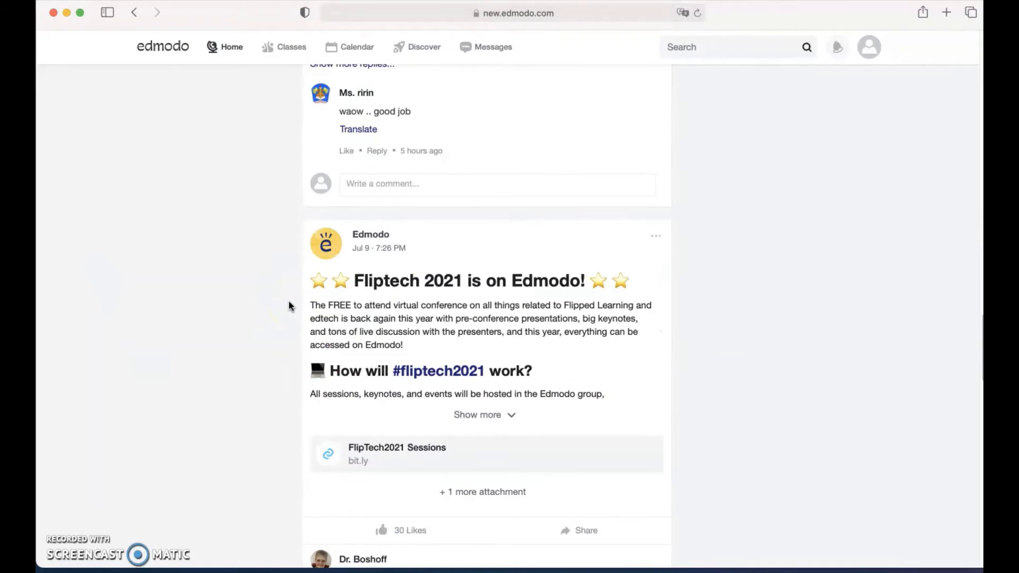
{"action": "scroll", "coordinate": [288, 307], "scroll_direction": "down", "scroll_amount": 10}
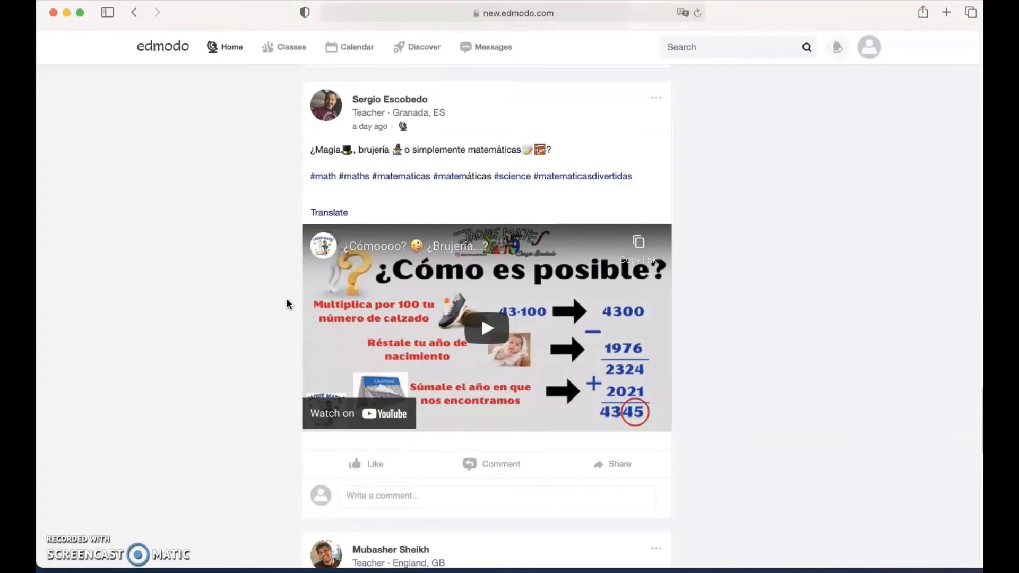
{"action": "scroll", "coordinate": [288, 304], "scroll_direction": "down", "scroll_amount": 2}
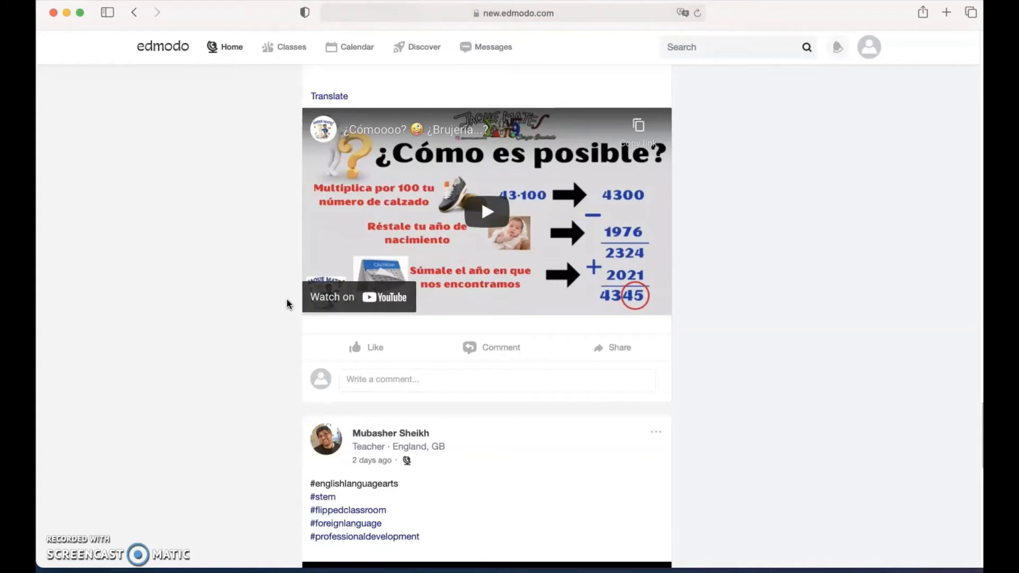
{"action": "scroll", "coordinate": [287, 306], "scroll_direction": "down", "scroll_amount": 2}
{"action": "scroll", "coordinate": [285, 310], "scroll_direction": "down", "scroll_amount": 13}
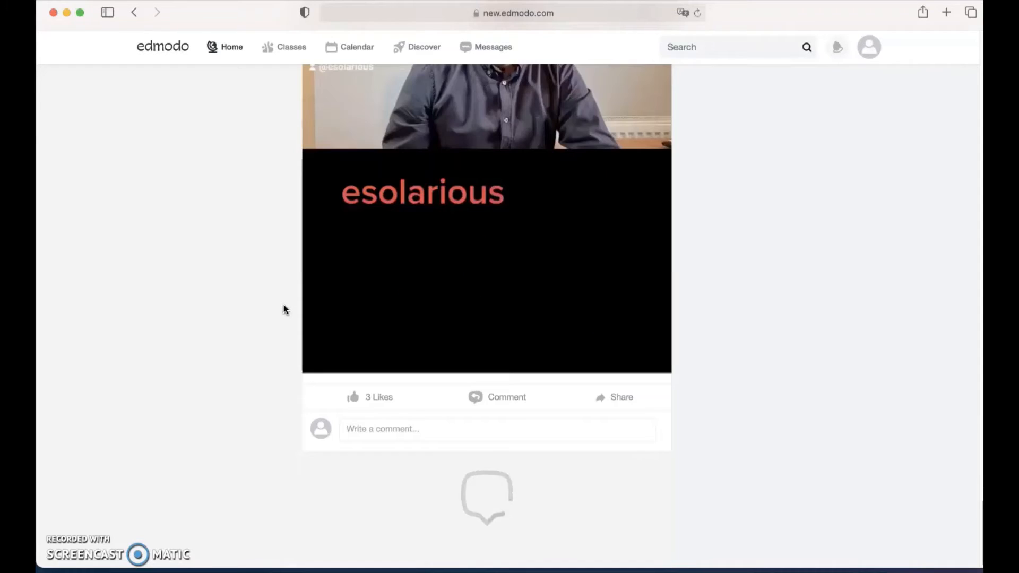
{"action": "scroll", "coordinate": [285, 309], "scroll_direction": "down", "scroll_amount": 10}
{"action": "scroll", "coordinate": [285, 310], "scroll_direction": "up", "scroll_amount": 20}
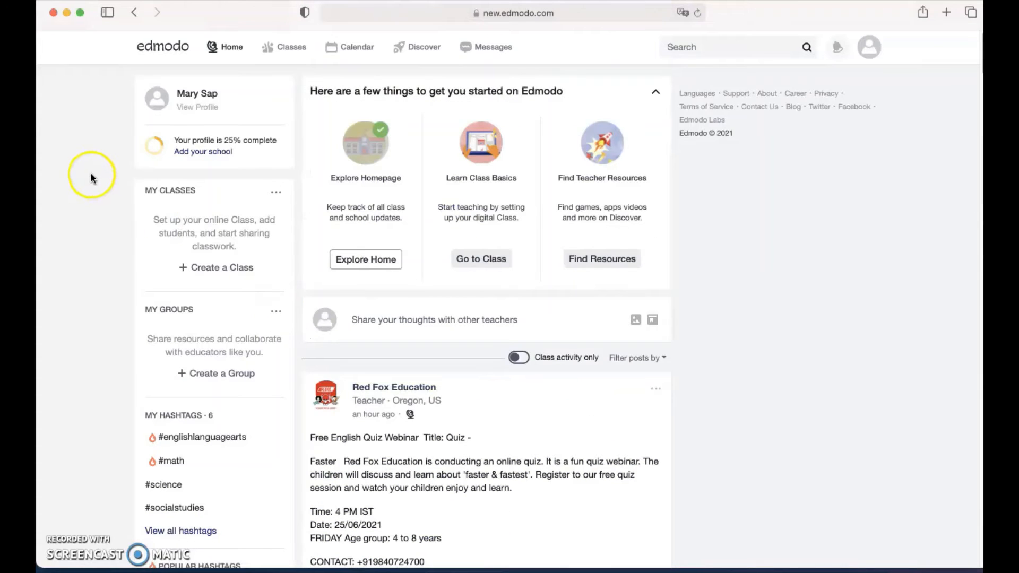
Start a new class named 'B junior' with the description '20 students'.
{"action": "left_click", "coordinate": [203, 275]}
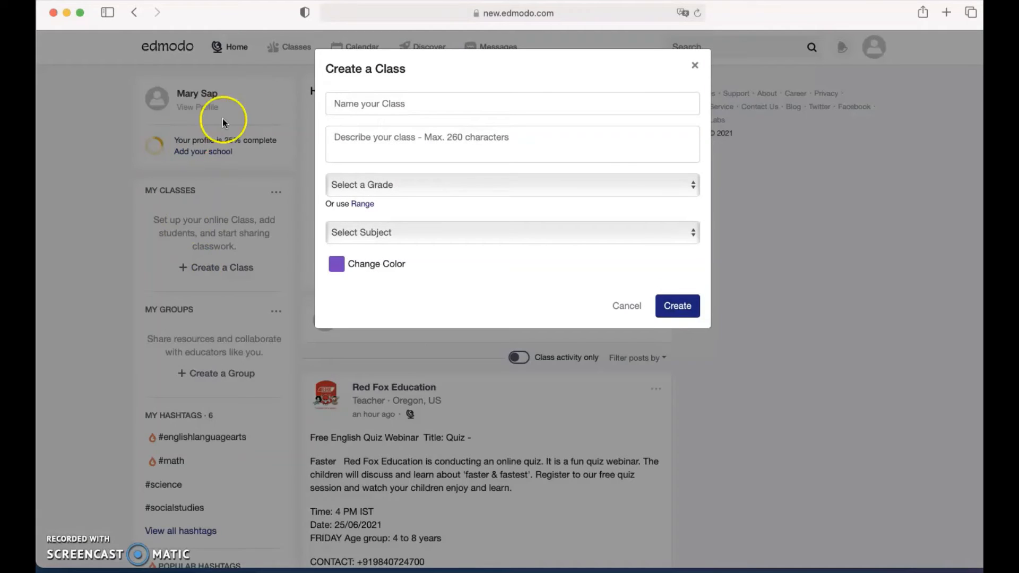
{"action": "left_click", "coordinate": [353, 102]}
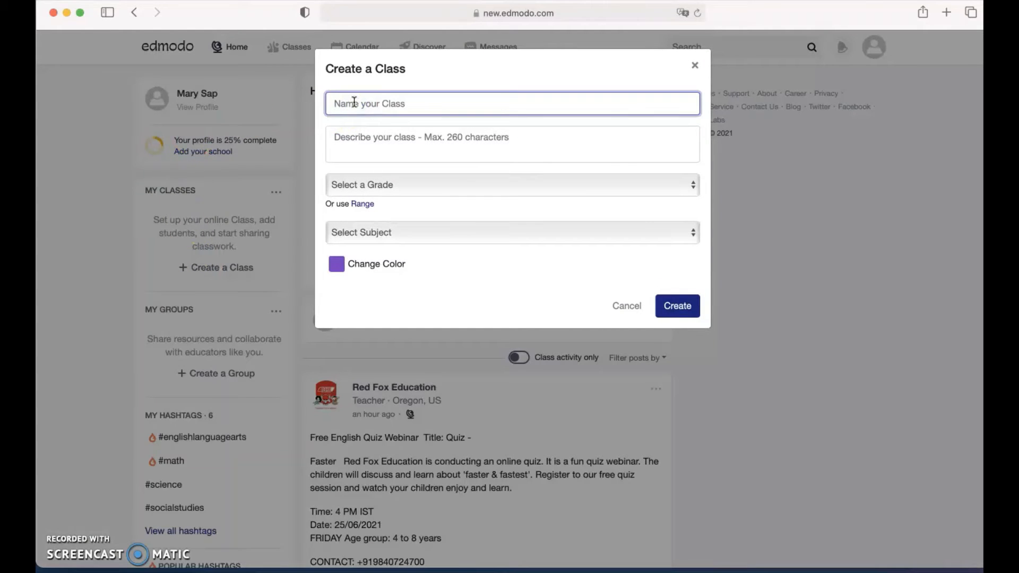
{"action": "type", "text": "B junior"}
{"action": "left_click", "coordinate": [375, 143]}
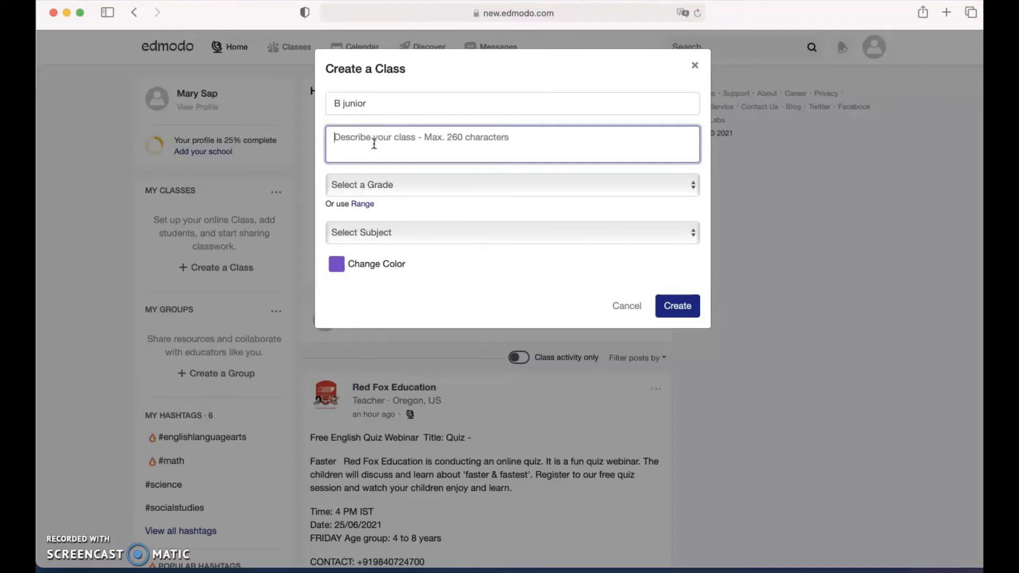
{"action": "type", "text": "20 students"}
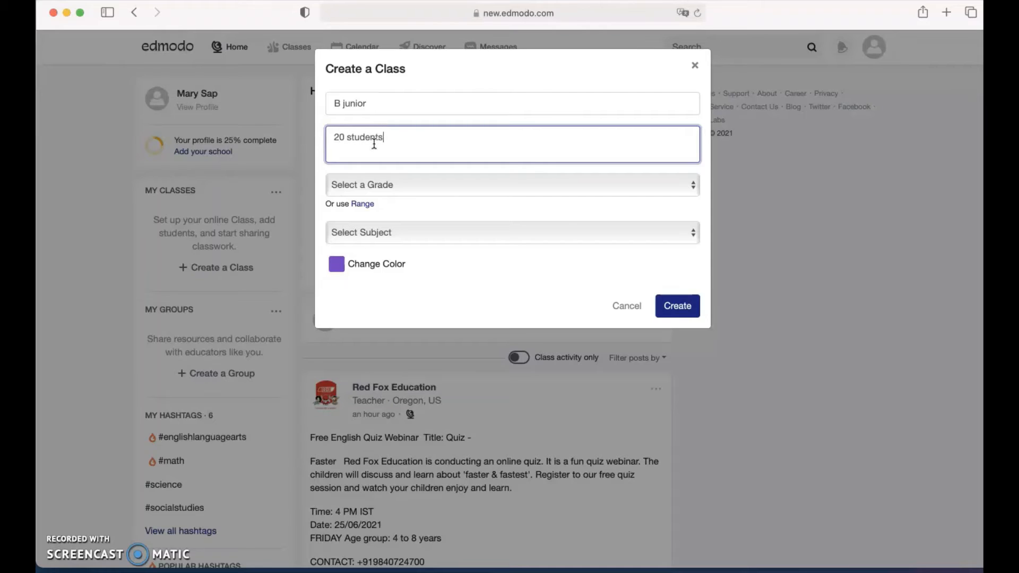
Set 2nd Grade, Language Arts with English sub-subject and teal colour, then create the class.
{"action": "left_click", "coordinate": [384, 186]}
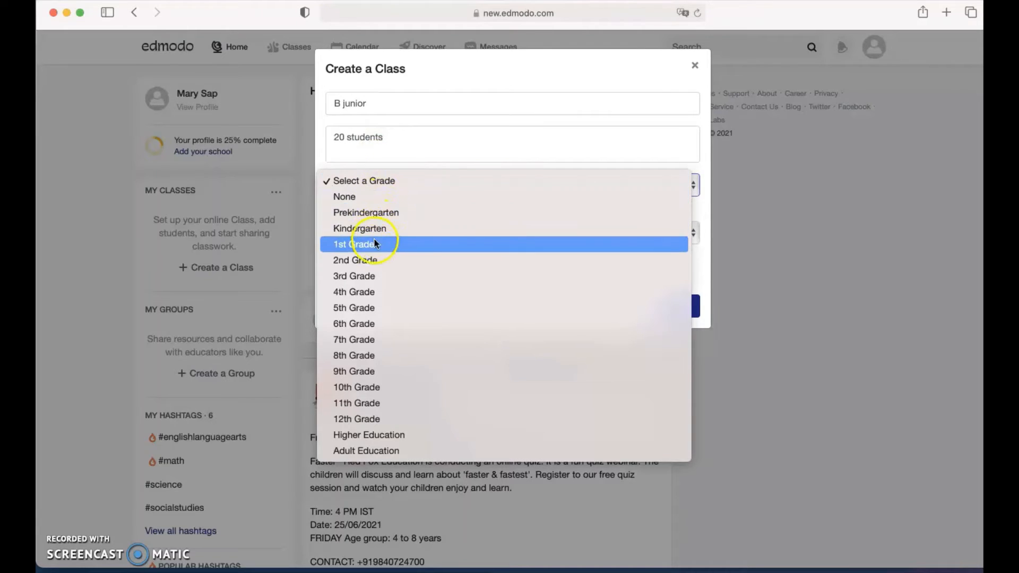
{"action": "left_click", "coordinate": [376, 264]}
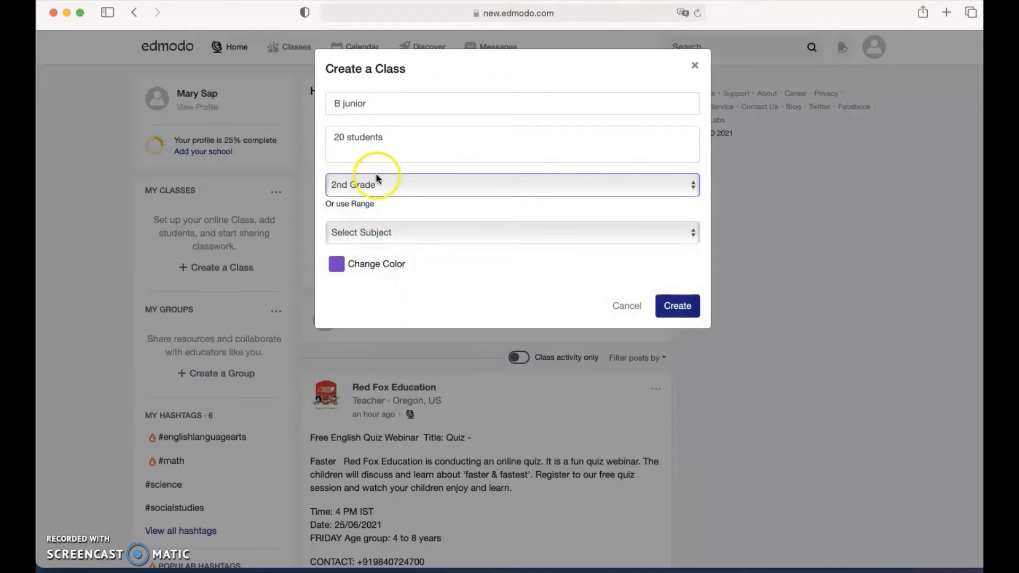
{"action": "left_click", "coordinate": [373, 229]}
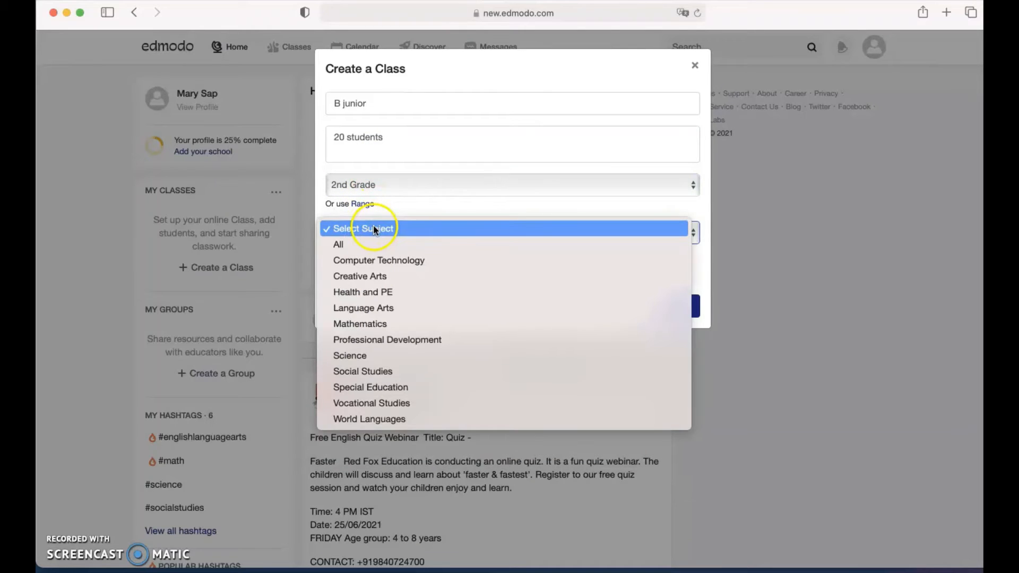
{"action": "left_click", "coordinate": [380, 308]}
{"action": "left_click", "coordinate": [368, 298]}
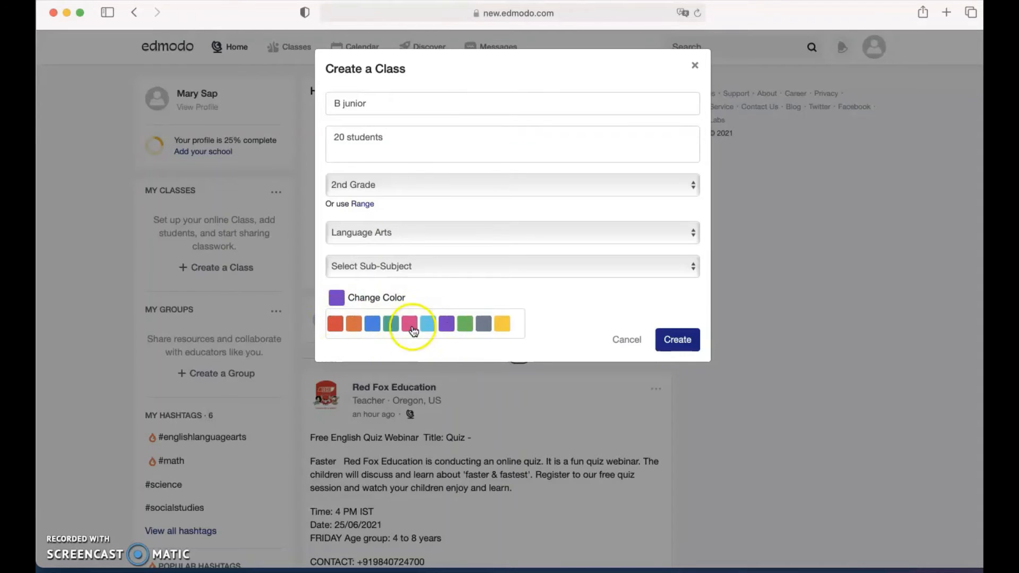
{"action": "left_click", "coordinate": [392, 325]}
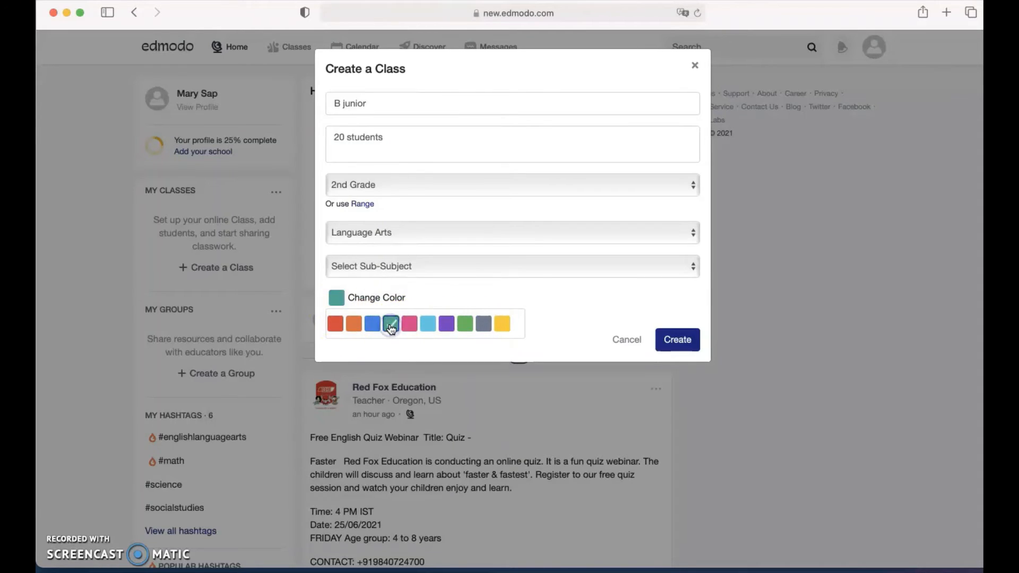
{"action": "left_click", "coordinate": [683, 340]}
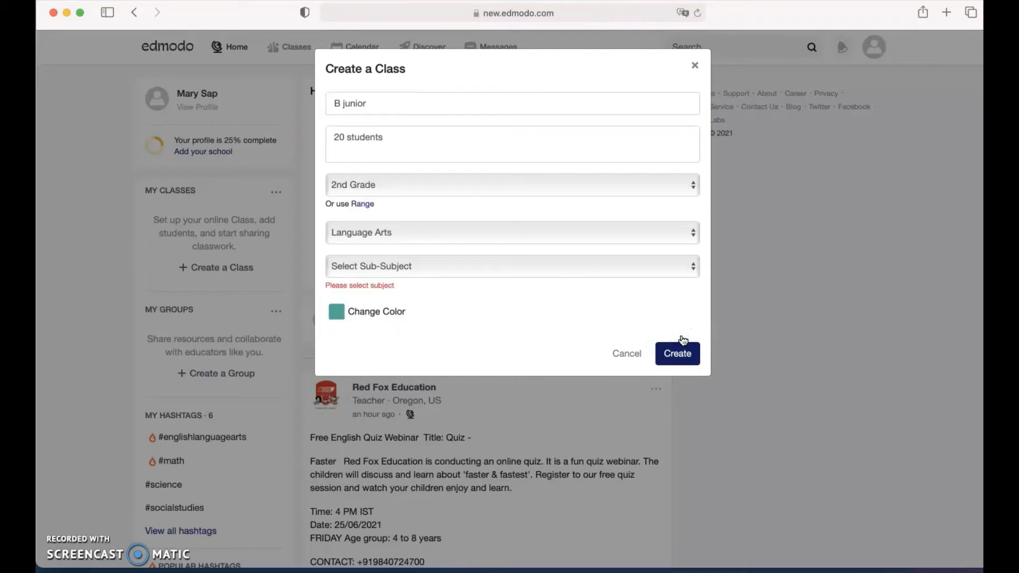
{"action": "left_click", "coordinate": [453, 267]}
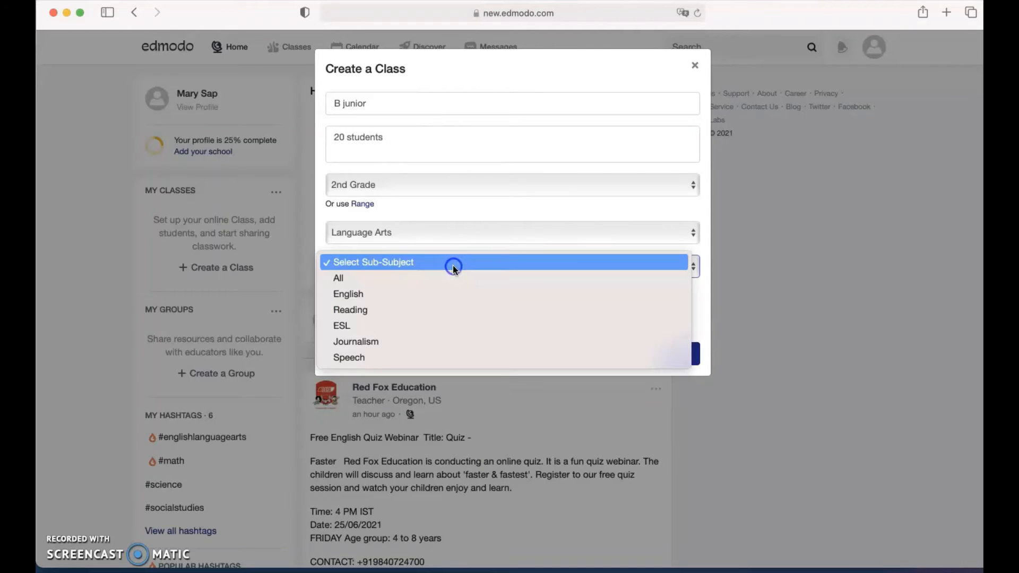
{"action": "left_click", "coordinate": [364, 293]}
{"action": "left_click", "coordinate": [673, 341]}
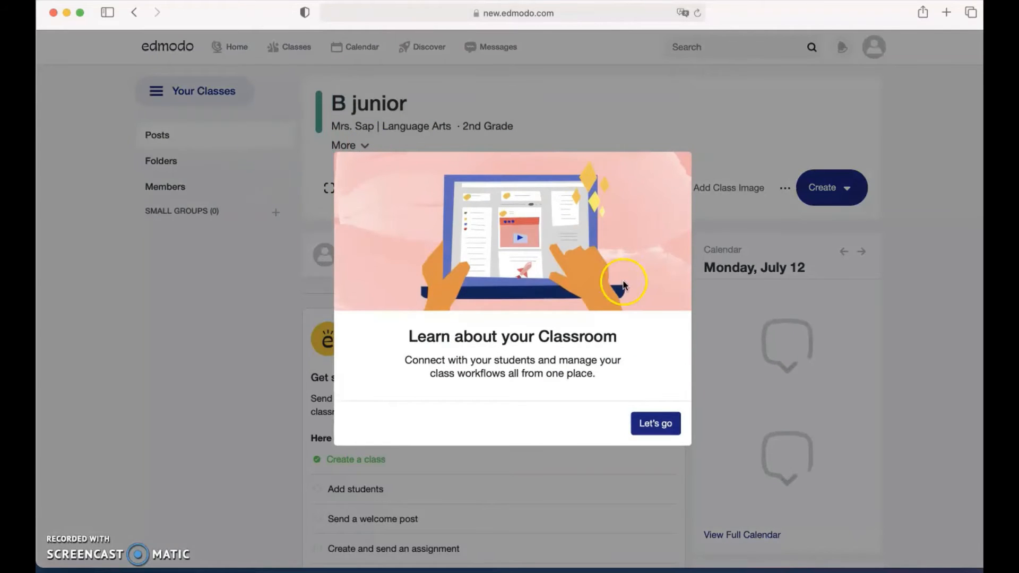
Go through all six steps of the B junior classroom tour and dismiss the Welcome prompt.
{"action": "left_click", "coordinate": [637, 434]}
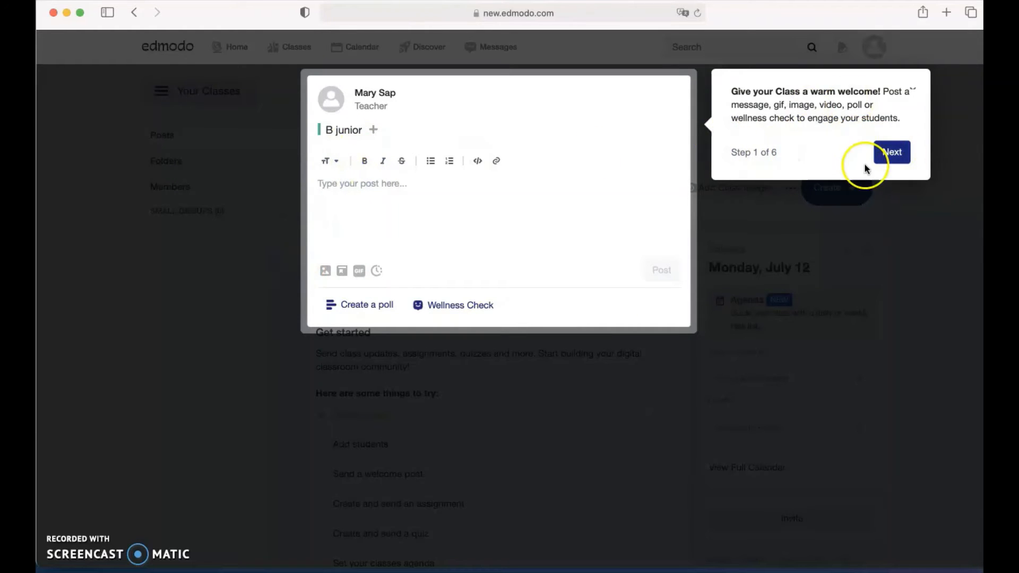
{"action": "left_click", "coordinate": [879, 154]}
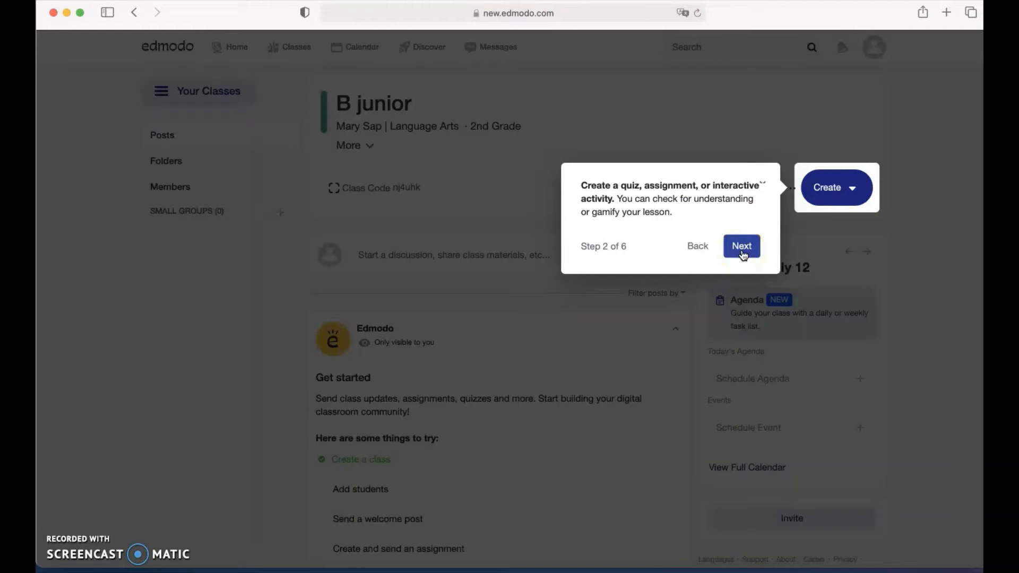
{"action": "left_click", "coordinate": [742, 247]}
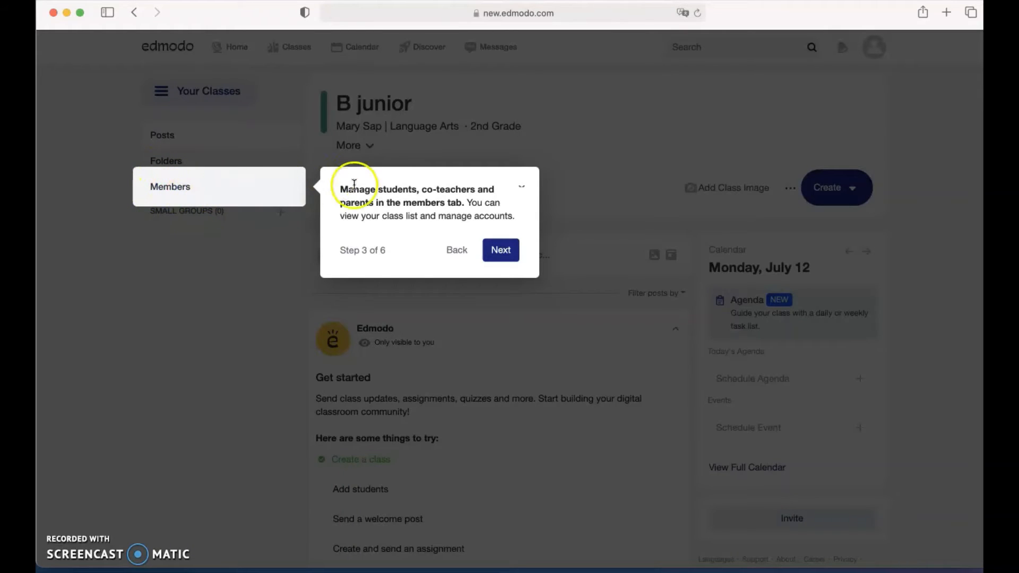
{"action": "left_click", "coordinate": [502, 252]}
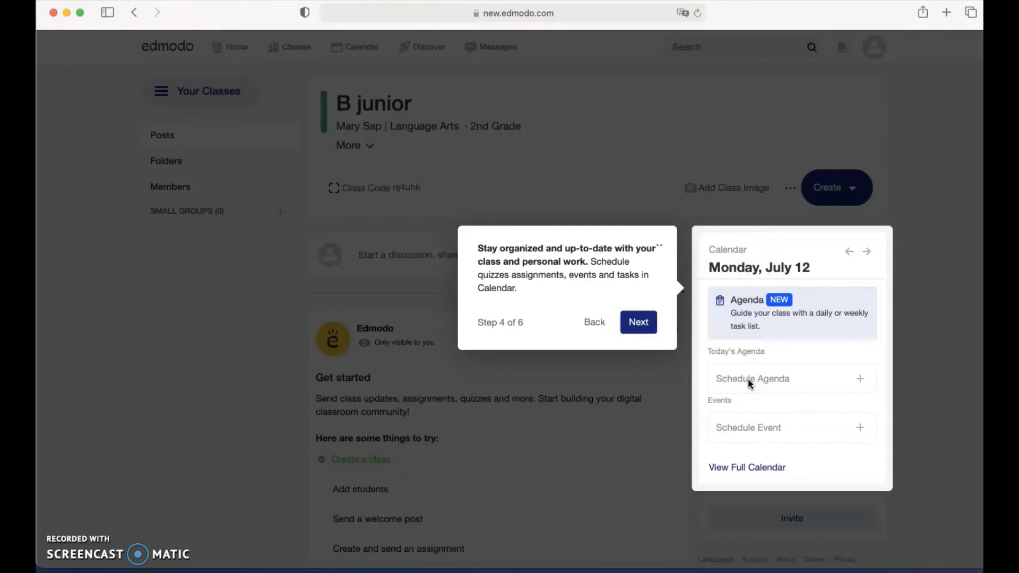
{"action": "left_click", "coordinate": [638, 328]}
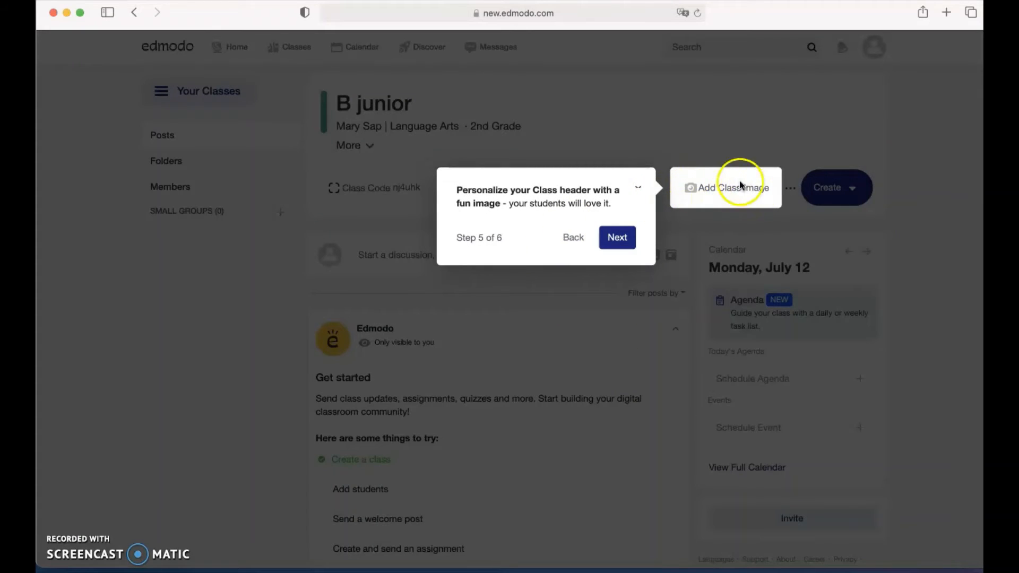
{"action": "left_click", "coordinate": [616, 237]}
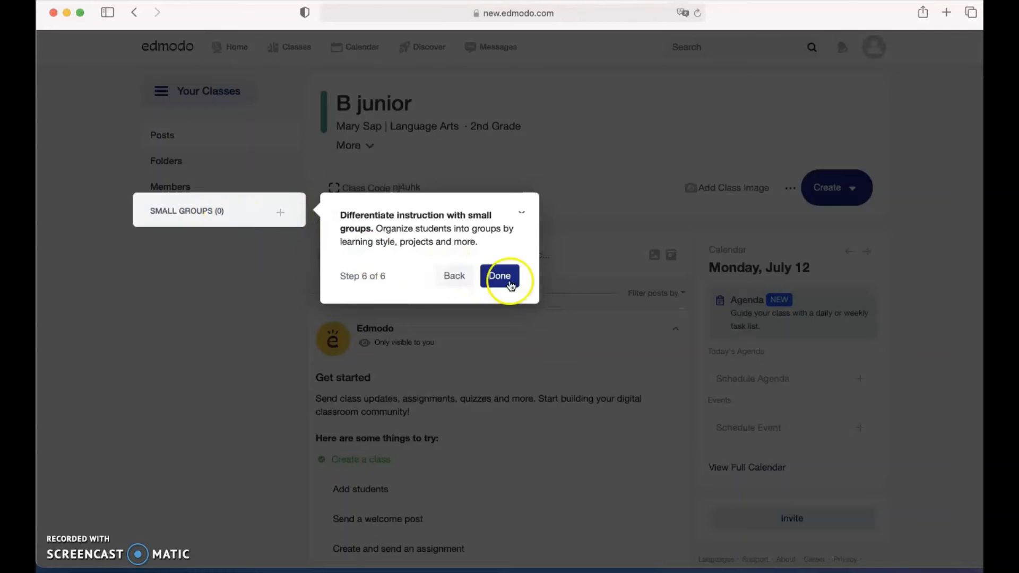
{"action": "left_click", "coordinate": [505, 281]}
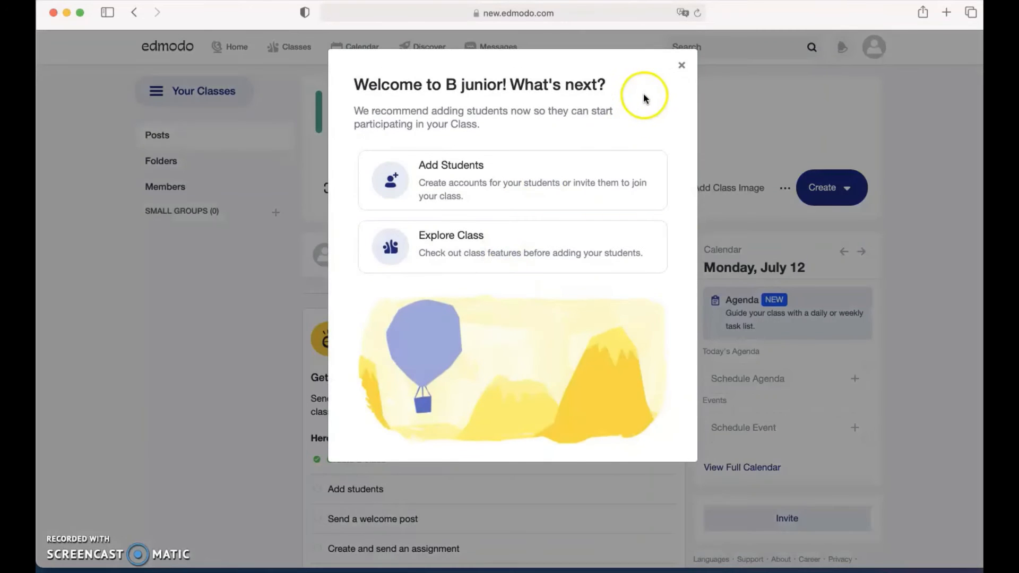
{"action": "left_click", "coordinate": [503, 251]}
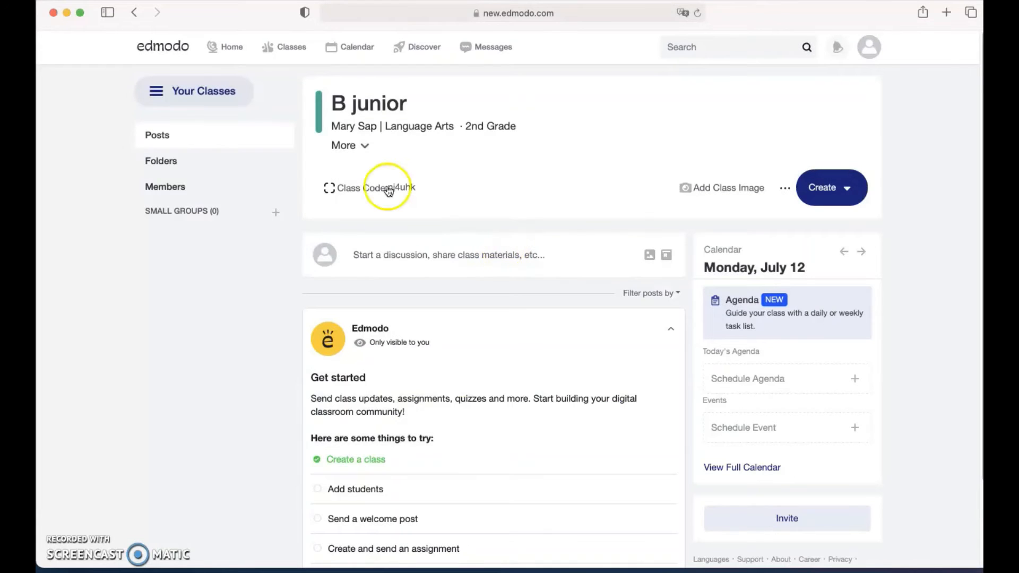
Browse for a class header image, then cancel so no image is added.
{"action": "left_click", "coordinate": [712, 194]}
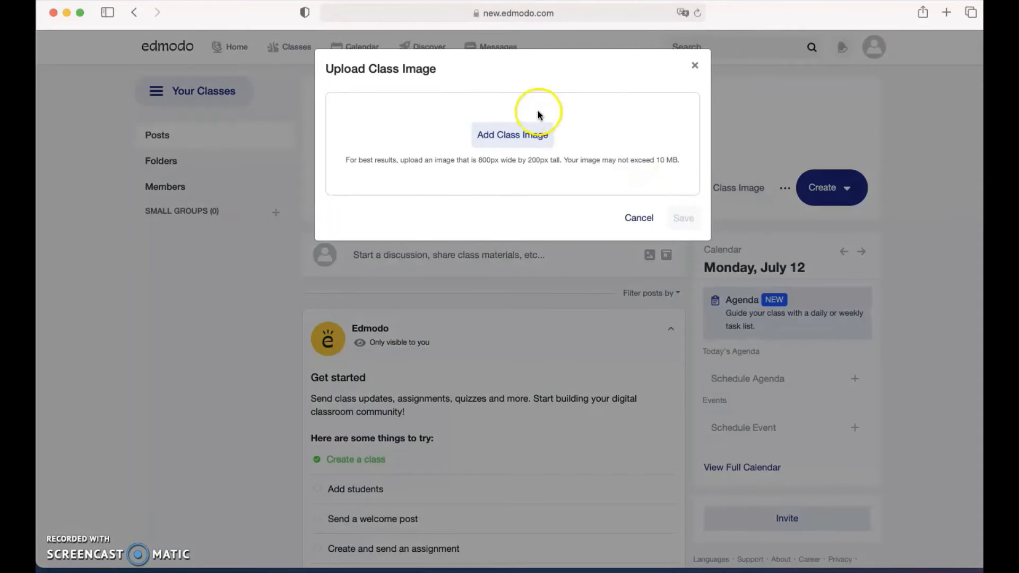
{"action": "left_click", "coordinate": [526, 145]}
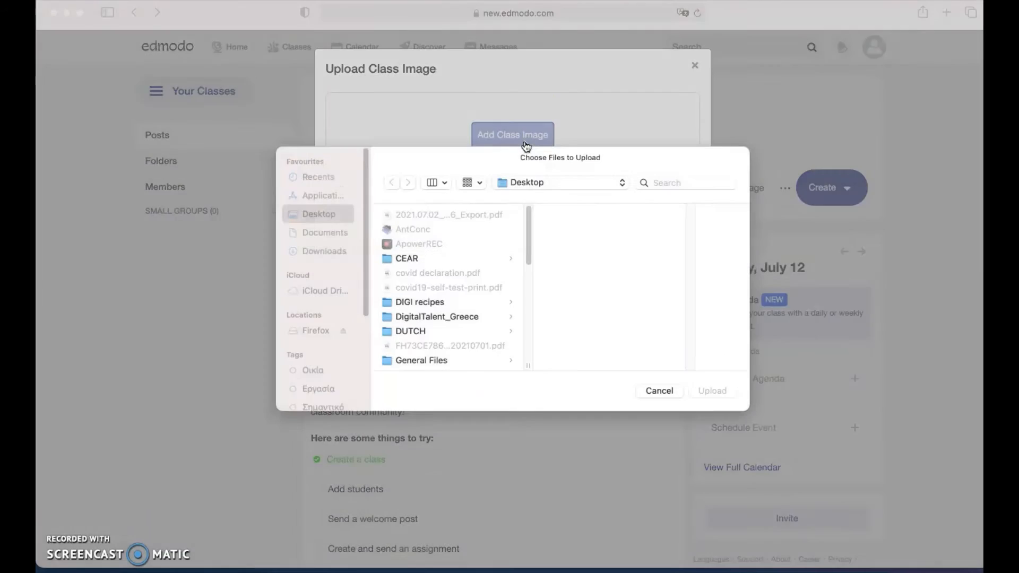
{"action": "scroll", "coordinate": [425, 295], "scroll_direction": "down", "scroll_amount": 5}
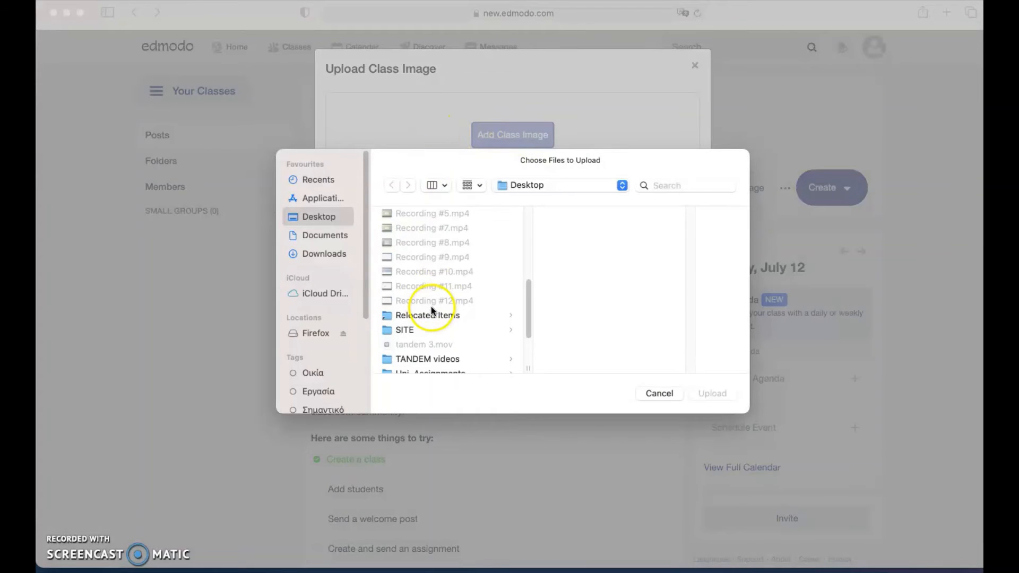
{"action": "scroll", "coordinate": [451, 319], "scroll_direction": "up", "scroll_amount": 8}
{"action": "left_click", "coordinate": [657, 394]}
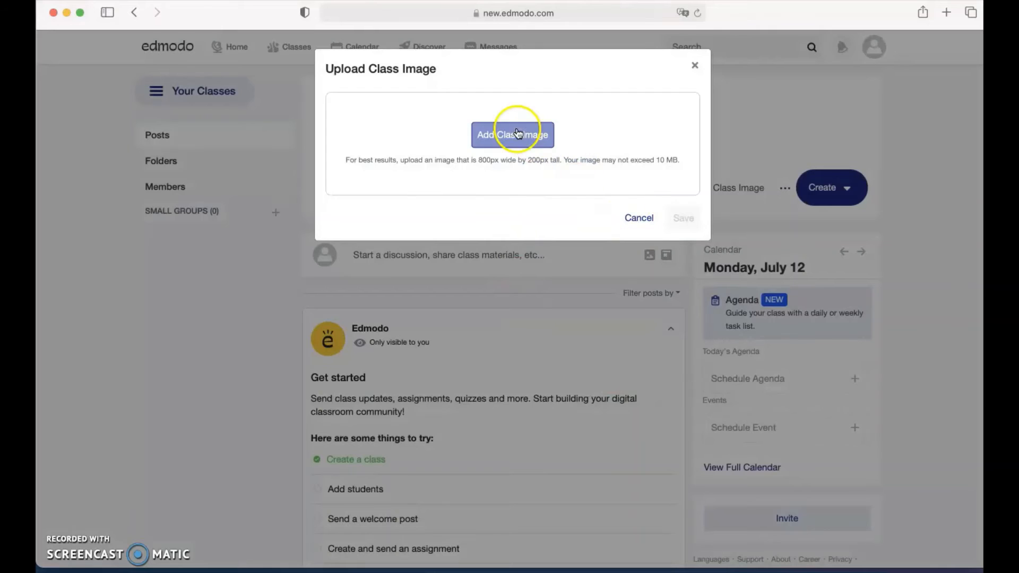
{"action": "left_click", "coordinate": [640, 220]}
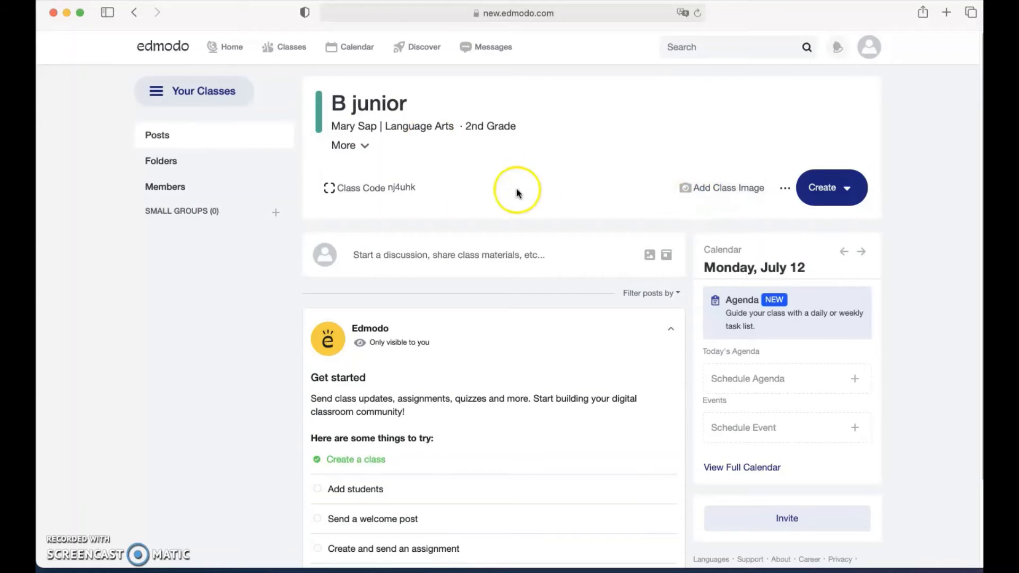
Dismiss the B junior post composer without posting and minimise the Safari window.
{"action": "scroll", "coordinate": [504, 334], "scroll_direction": "down", "scroll_amount": 1}
{"action": "left_click", "coordinate": [410, 228]}
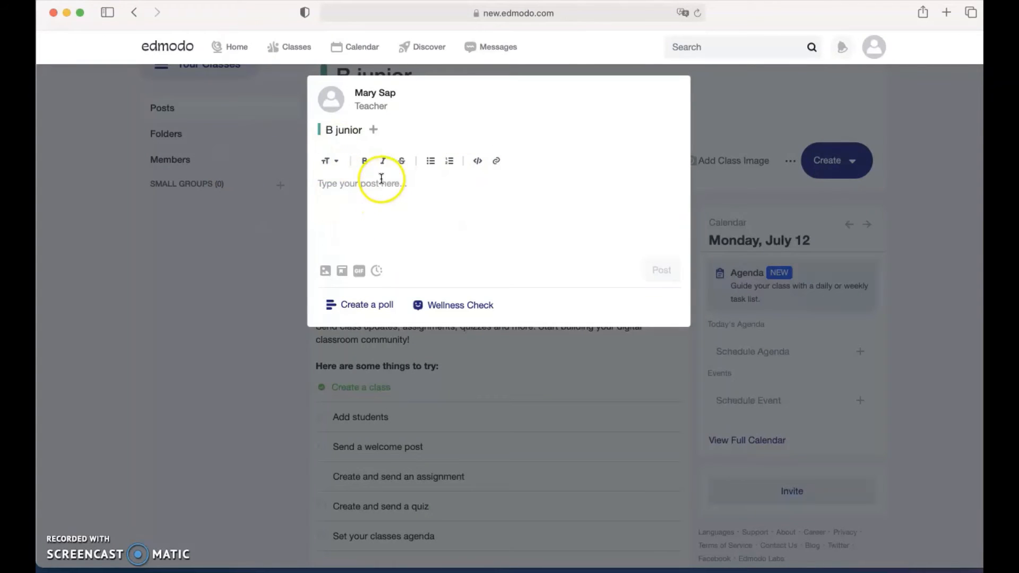
{"action": "left_click", "coordinate": [241, 236]}
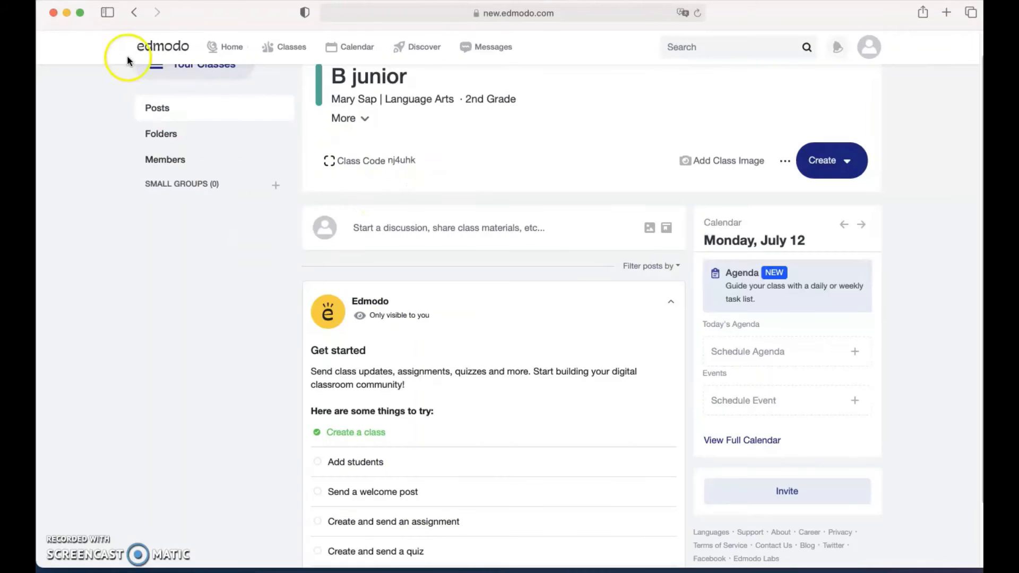
{"action": "left_click", "coordinate": [66, 12]}
In Chrome's Edmodo tabs, go to the profile and open Sofi's class from the Τάξεις list.
{"action": "left_click", "coordinate": [562, 16]}
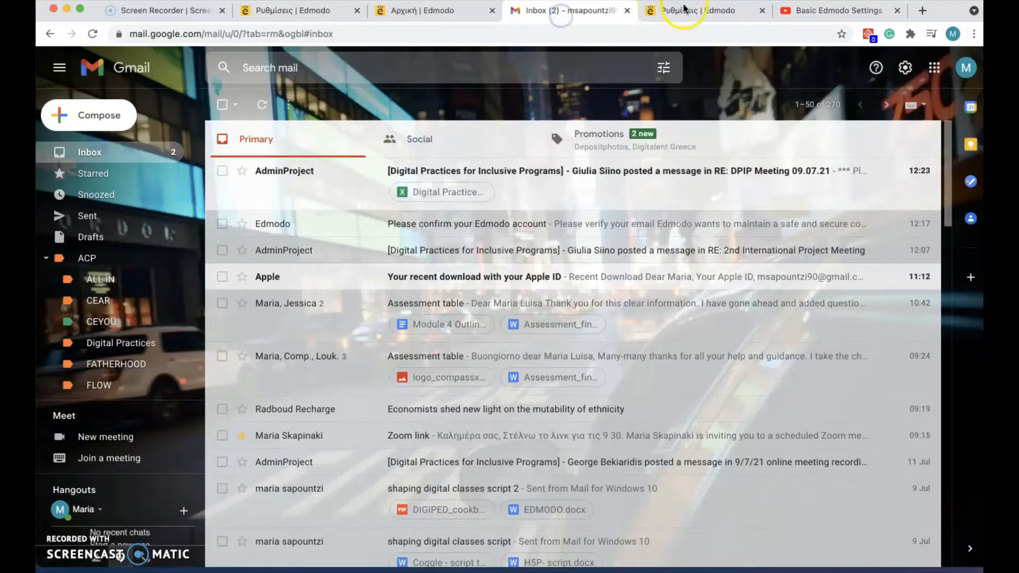
{"action": "left_click", "coordinate": [685, 11]}
{"action": "left_click", "coordinate": [427, 12]}
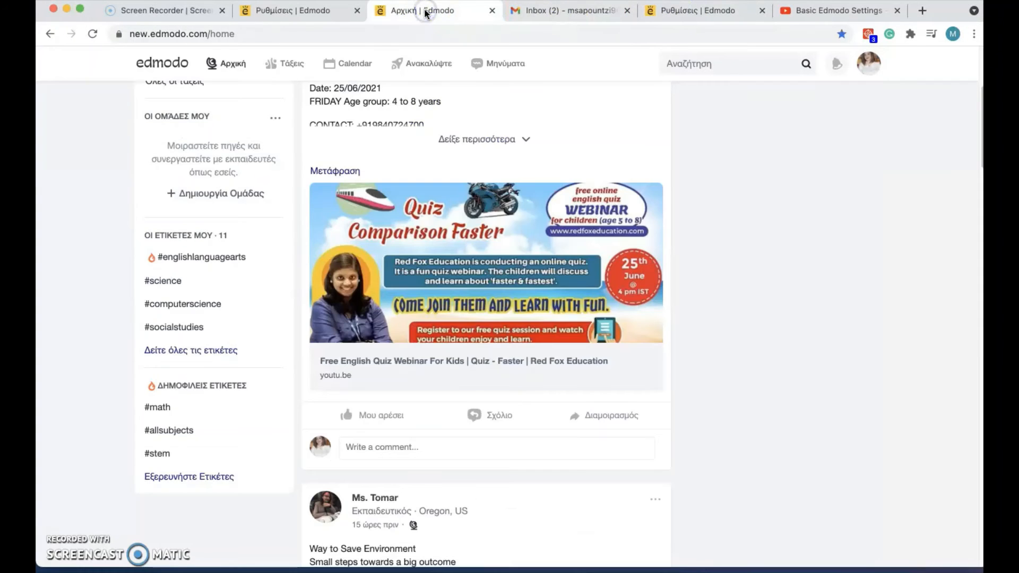
{"action": "left_click", "coordinate": [287, 11]}
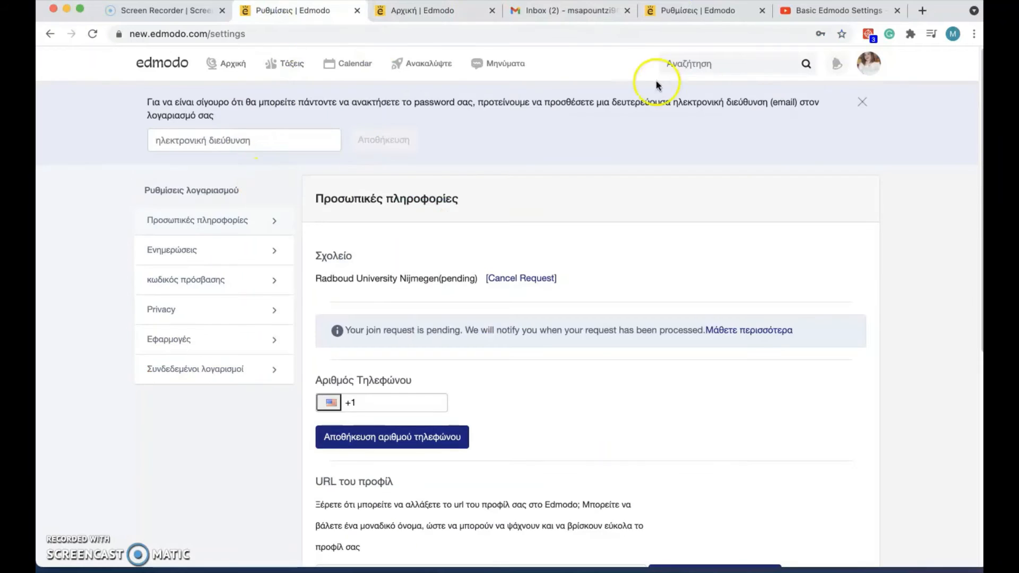
{"action": "left_click", "coordinate": [865, 66]}
{"action": "left_click", "coordinate": [732, 95]}
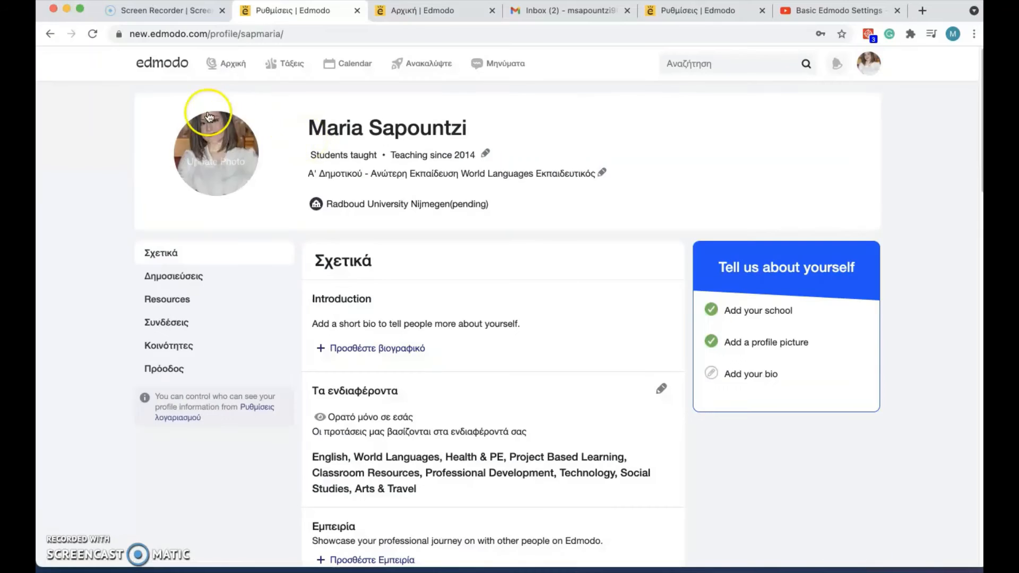
{"action": "left_click", "coordinate": [162, 66]}
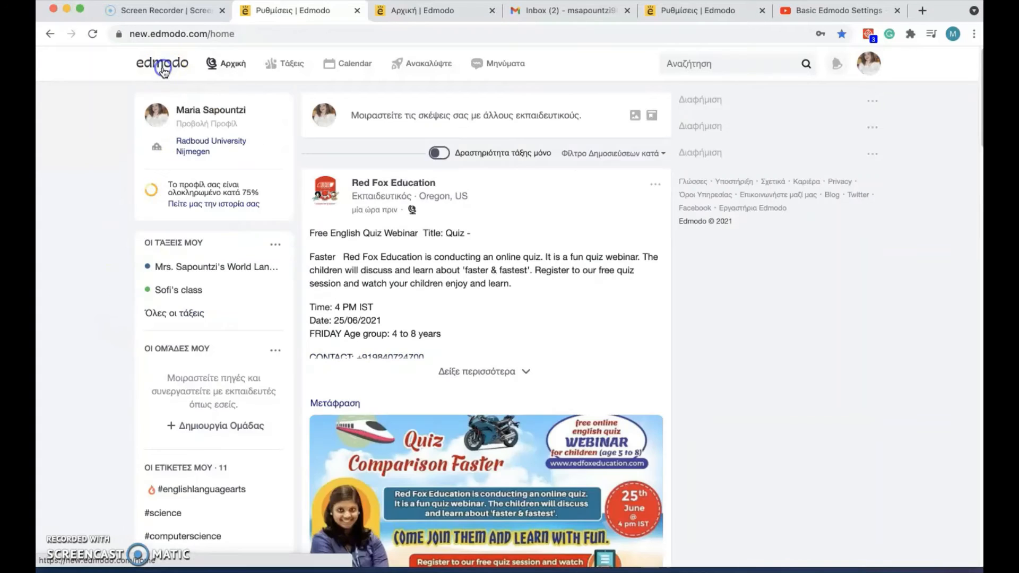
{"action": "left_click", "coordinate": [283, 62]}
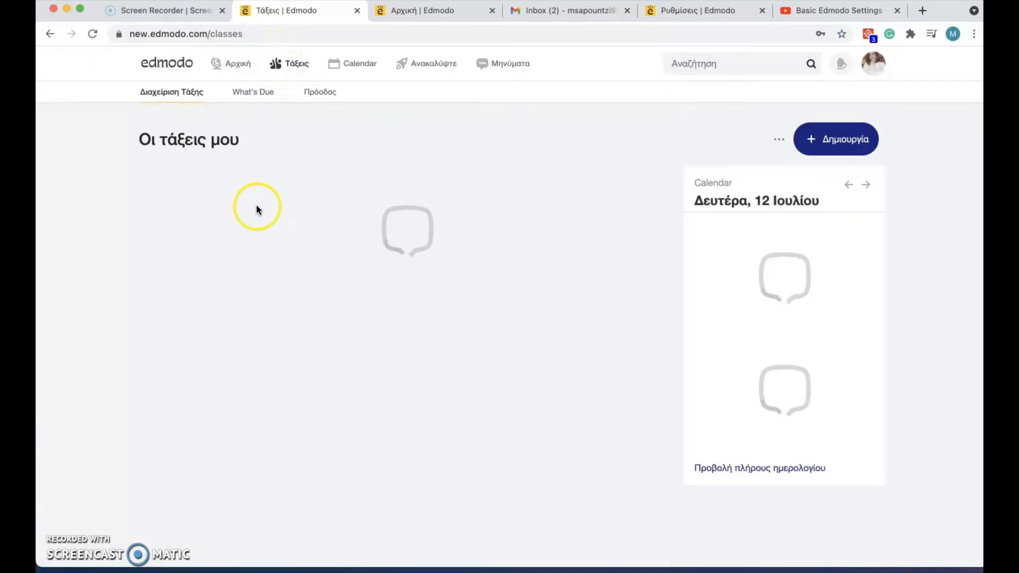
{"action": "left_click", "coordinate": [508, 199]}
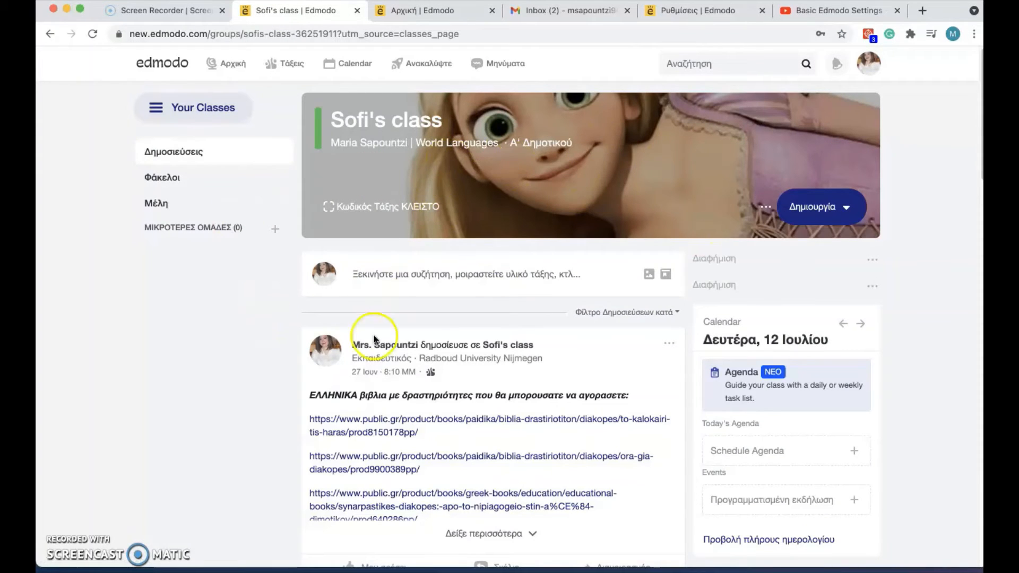
Review Sofi's class posts, expanding Δείξε περισσότερα and the +2 more PDF attachments.
{"action": "scroll", "coordinate": [282, 343], "scroll_direction": "down", "scroll_amount": 3}
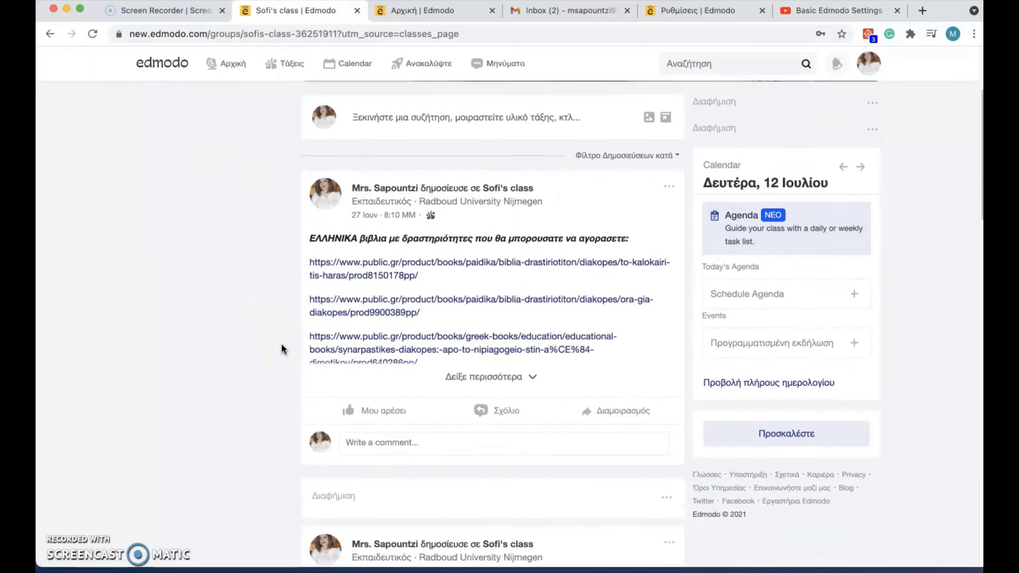
{"action": "scroll", "coordinate": [281, 348], "scroll_direction": "down", "scroll_amount": 2}
{"action": "left_click", "coordinate": [508, 299]}
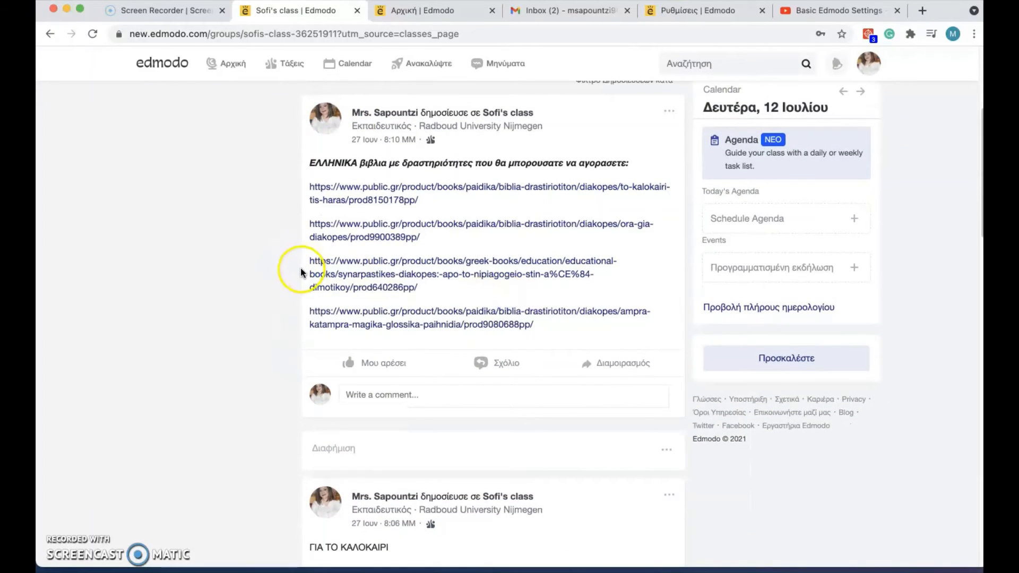
{"action": "scroll", "coordinate": [298, 269], "scroll_direction": "down", "scroll_amount": 2}
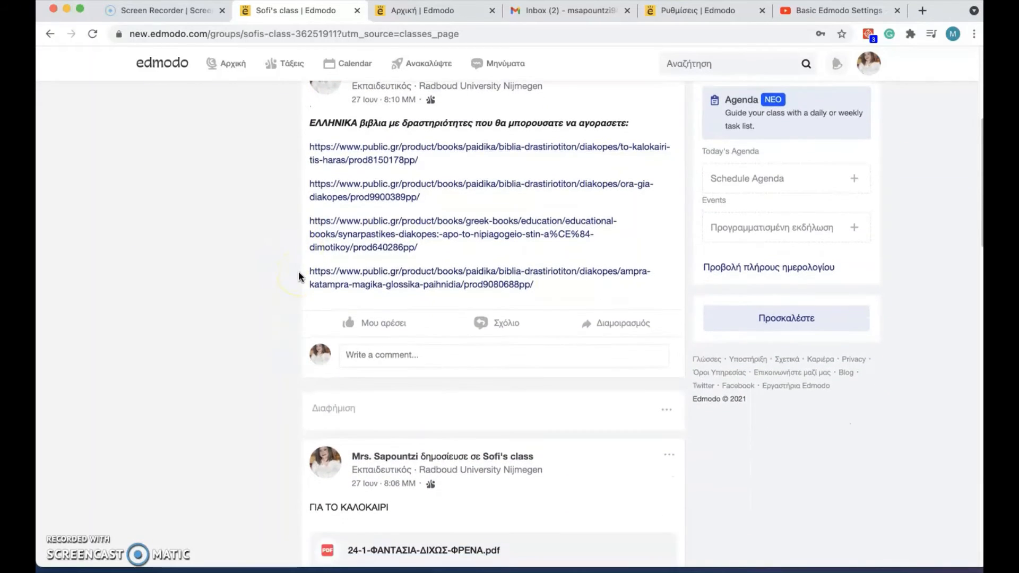
{"action": "scroll", "coordinate": [288, 306], "scroll_direction": "down", "scroll_amount": 5}
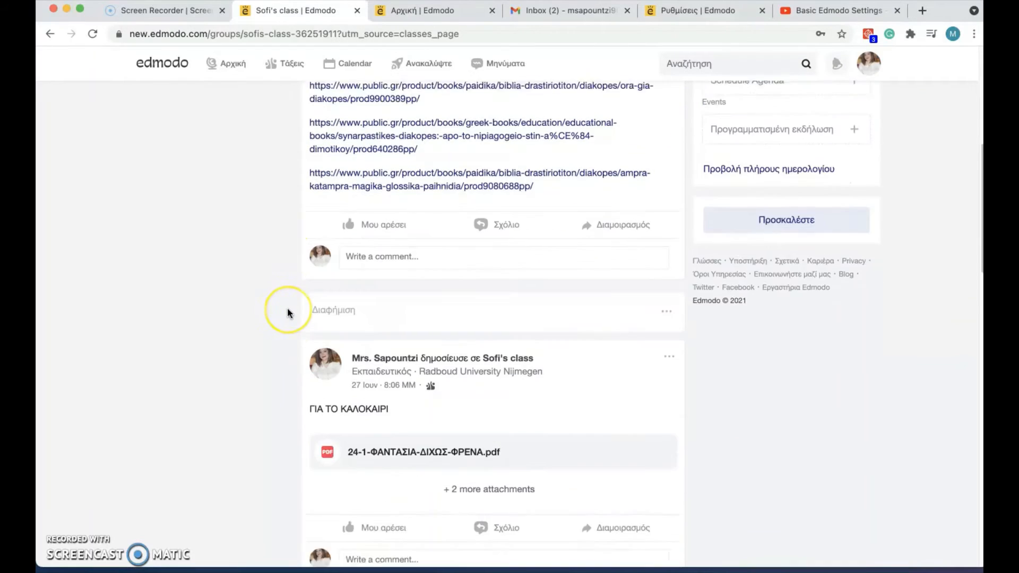
{"action": "left_click", "coordinate": [478, 340]}
{"action": "scroll", "coordinate": [239, 334], "scroll_direction": "down", "scroll_amount": 2}
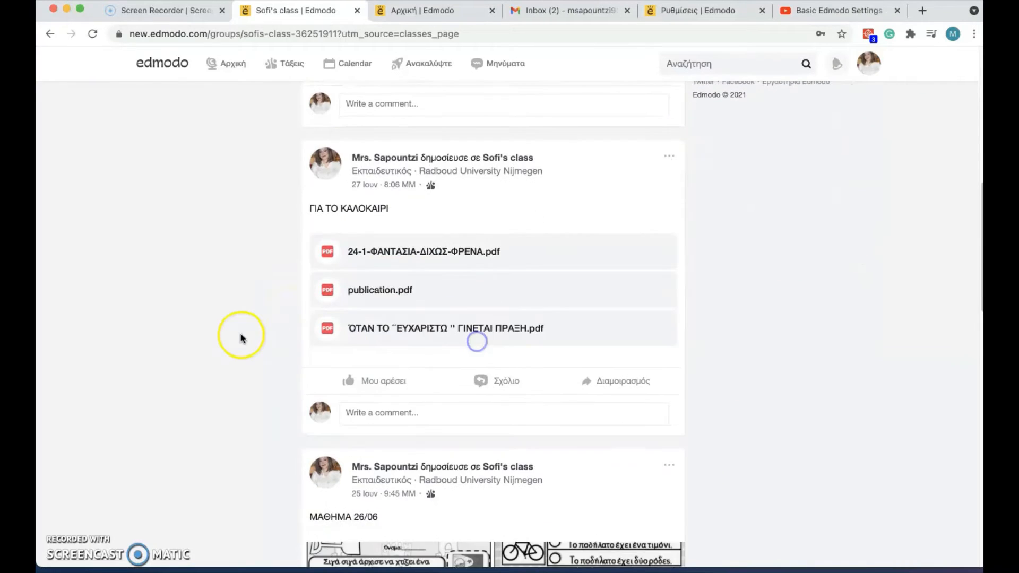
{"action": "scroll", "coordinate": [241, 335], "scroll_direction": "down", "scroll_amount": 1}
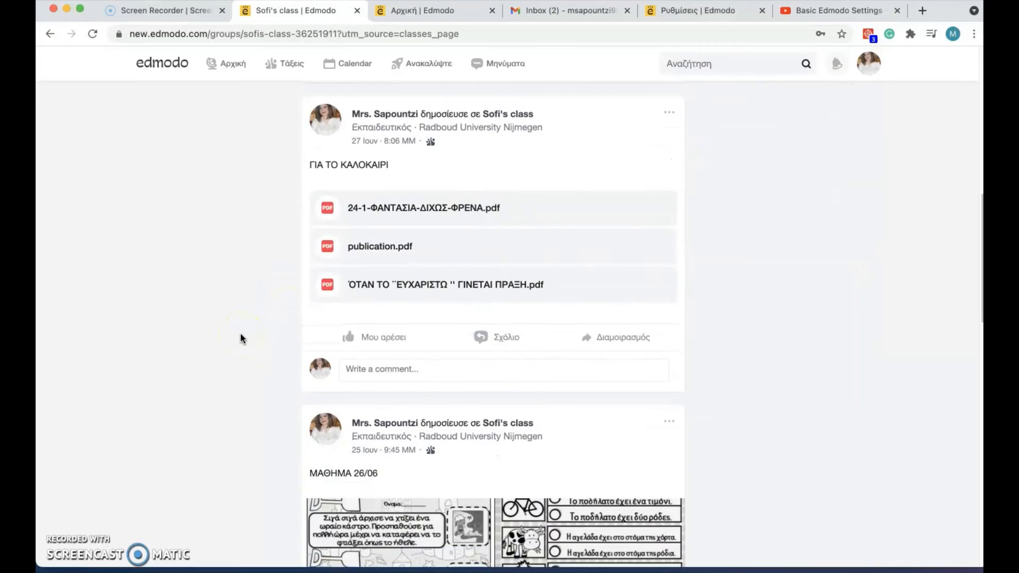
{"action": "scroll", "coordinate": [241, 339], "scroll_direction": "down", "scroll_amount": 5}
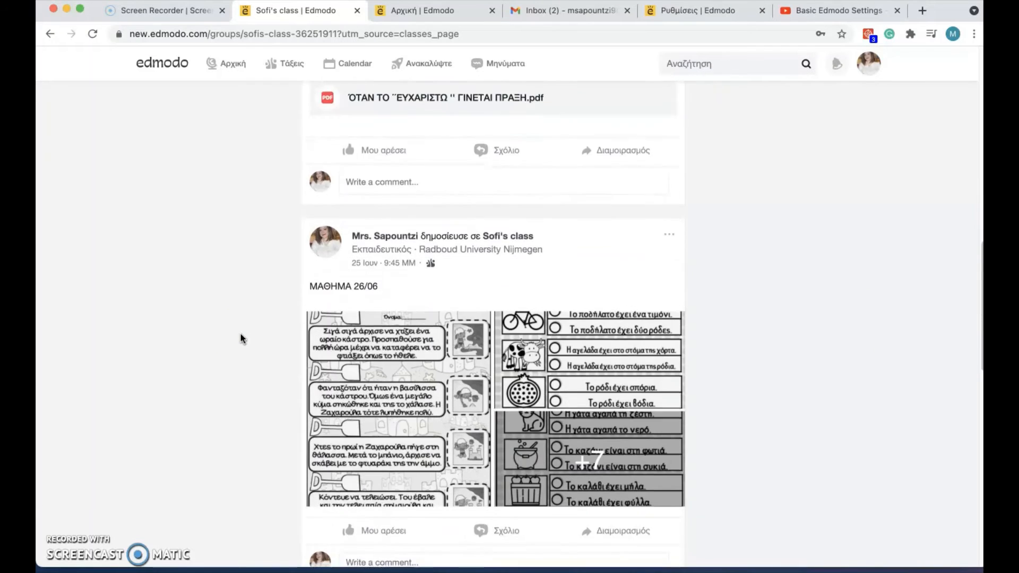
{"action": "scroll", "coordinate": [310, 336], "scroll_direction": "down", "scroll_amount": 9}
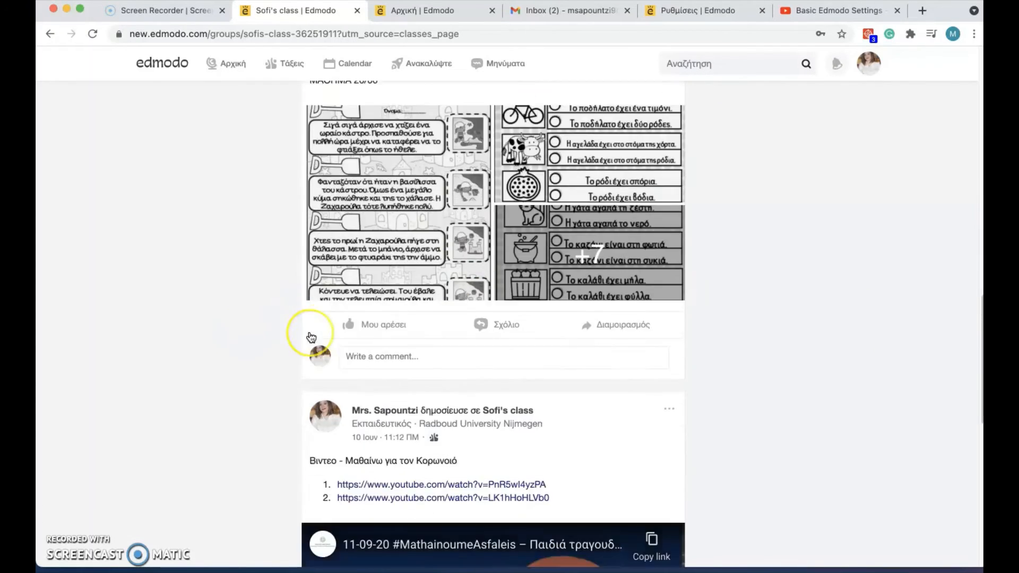
{"action": "scroll", "coordinate": [295, 313], "scroll_direction": "down", "scroll_amount": 10}
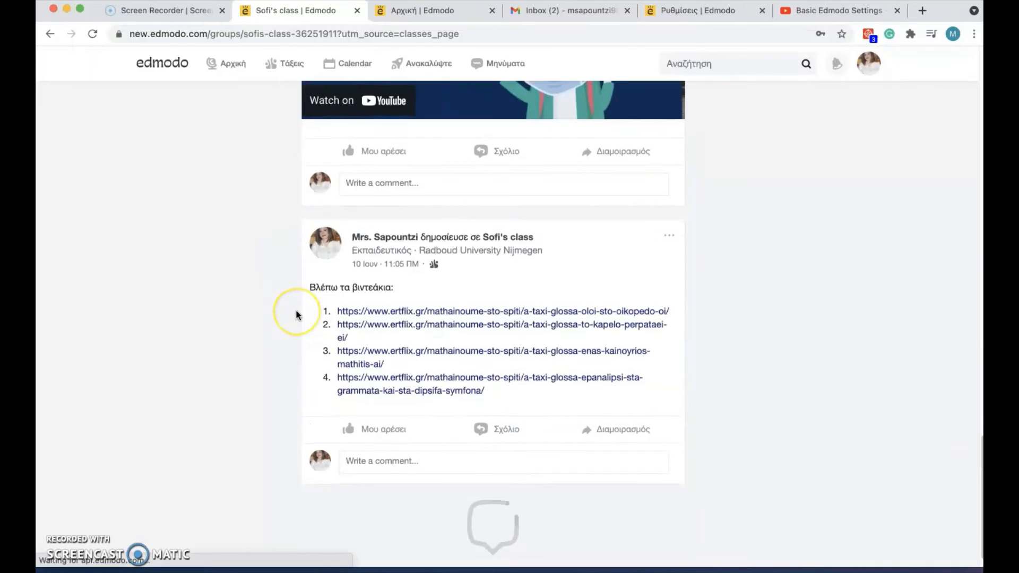
{"action": "scroll", "coordinate": [295, 315], "scroll_direction": "down", "scroll_amount": 4}
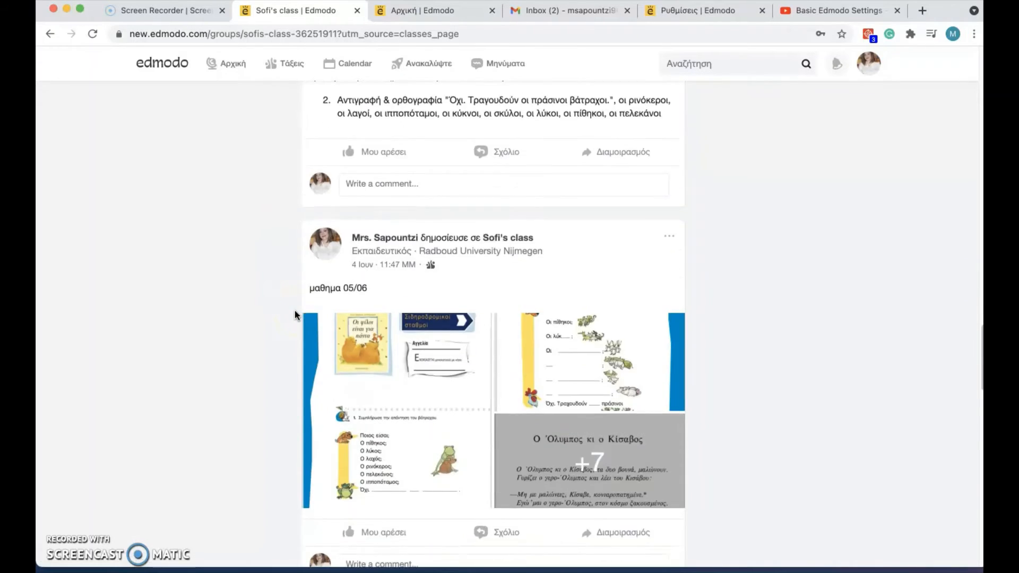
{"action": "scroll", "coordinate": [295, 315], "scroll_direction": "up", "scroll_amount": 3}
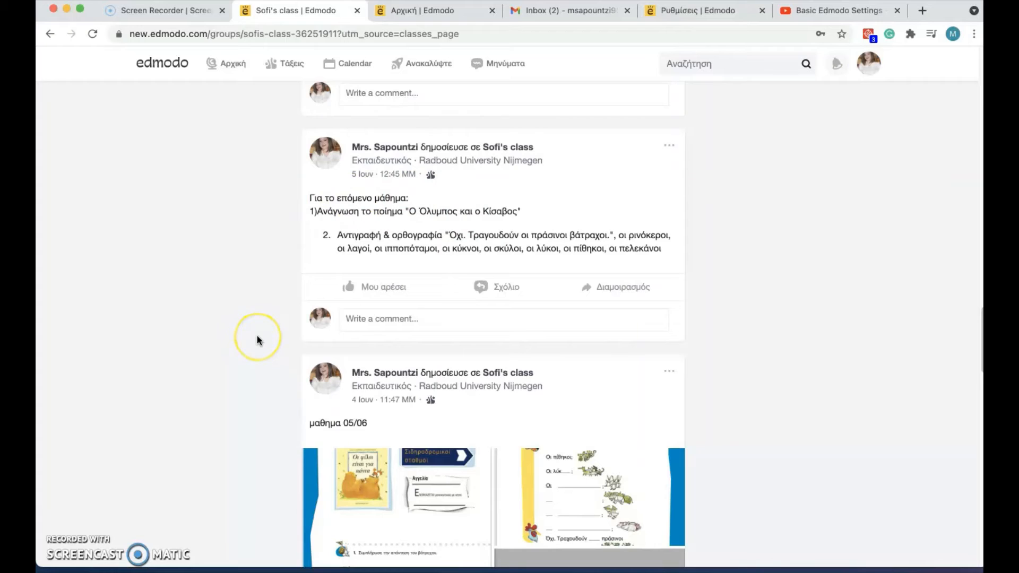
{"action": "scroll", "coordinate": [257, 335], "scroll_direction": "down", "scroll_amount": 10}
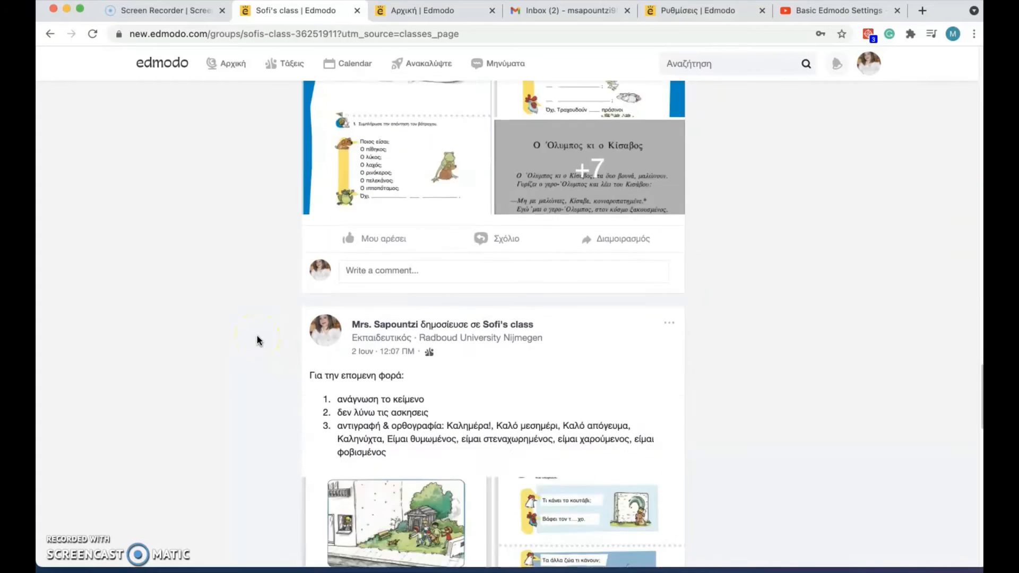
{"action": "scroll", "coordinate": [257, 336], "scroll_direction": "down", "scroll_amount": 3}
{"action": "scroll", "coordinate": [257, 336], "scroll_direction": "up", "scroll_amount": 20}
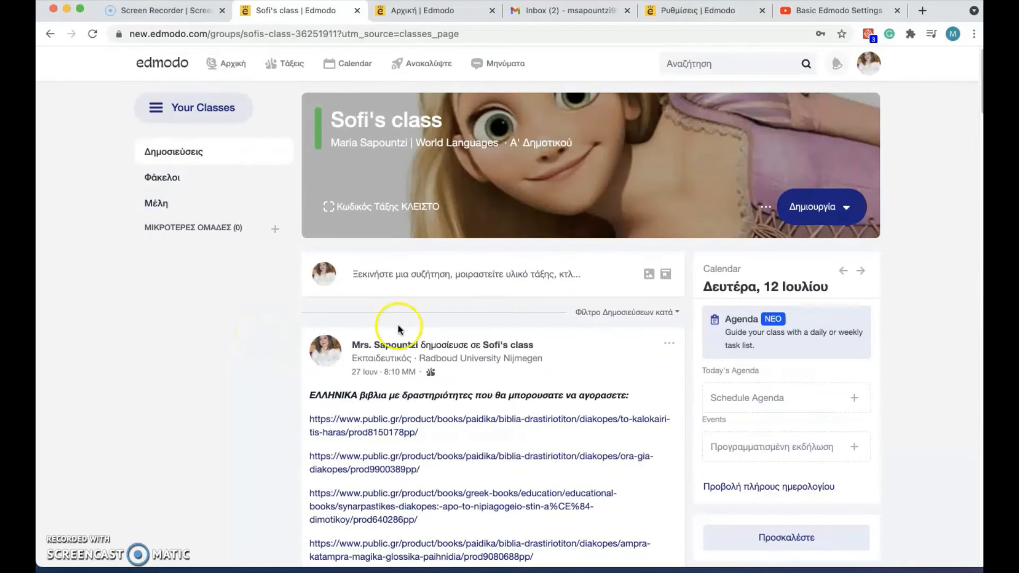
{"action": "scroll", "coordinate": [928, 330], "scroll_direction": "down", "scroll_amount": 3}
{"action": "scroll", "coordinate": [926, 326], "scroll_direction": "up", "scroll_amount": 3}
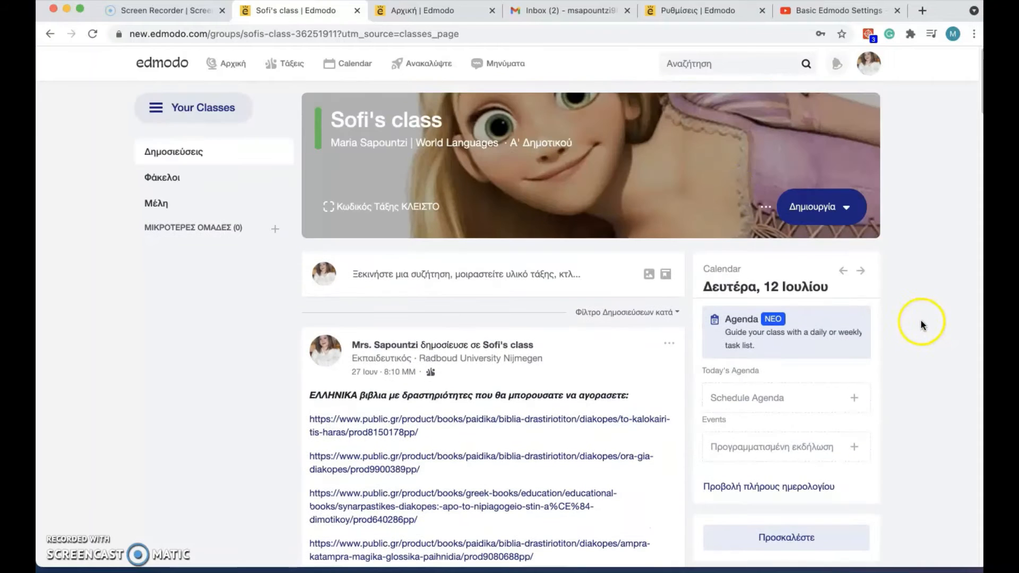
Back on the B junior class page in Safari, choose Create > Quiz > New.
{"action": "mouse_move", "coordinate": [239, 555]}
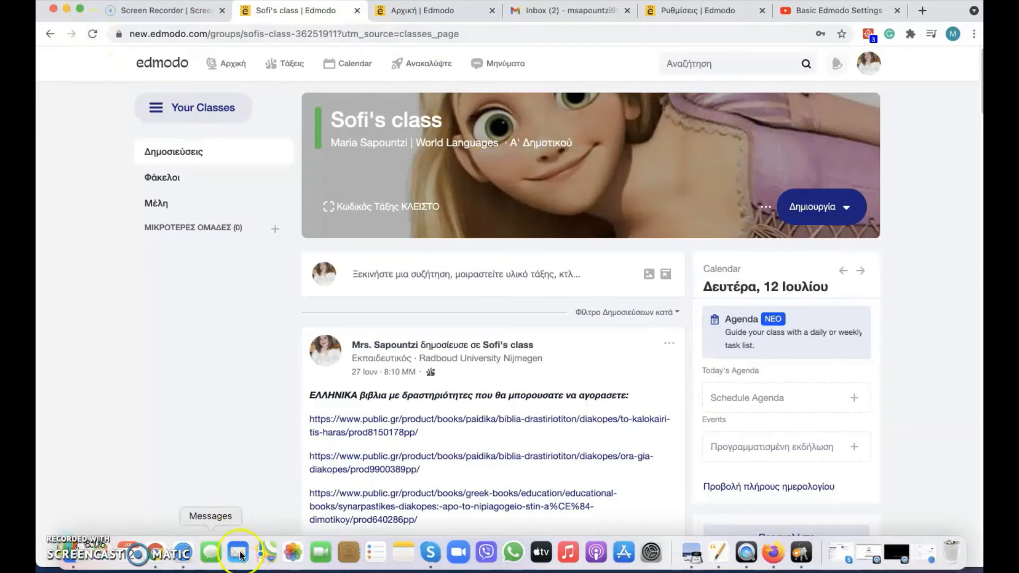
{"action": "left_click", "coordinate": [184, 552]}
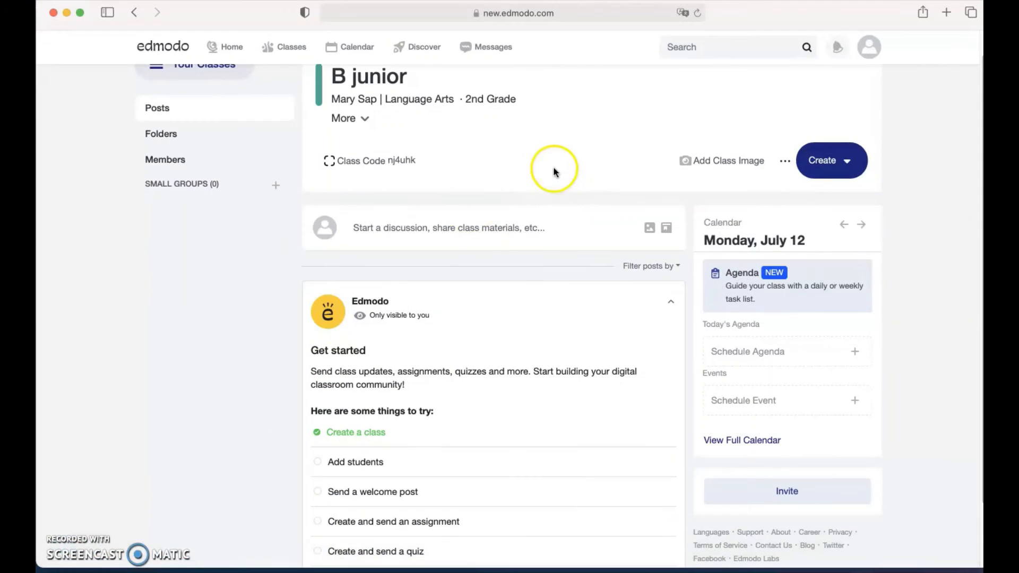
{"action": "left_click", "coordinate": [803, 169]}
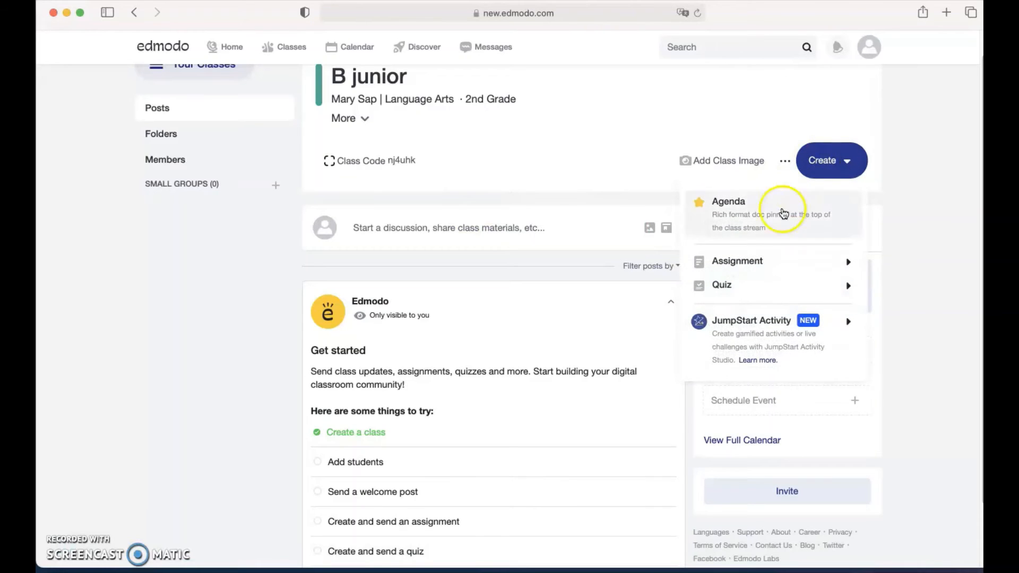
{"action": "left_click", "coordinate": [739, 292]}
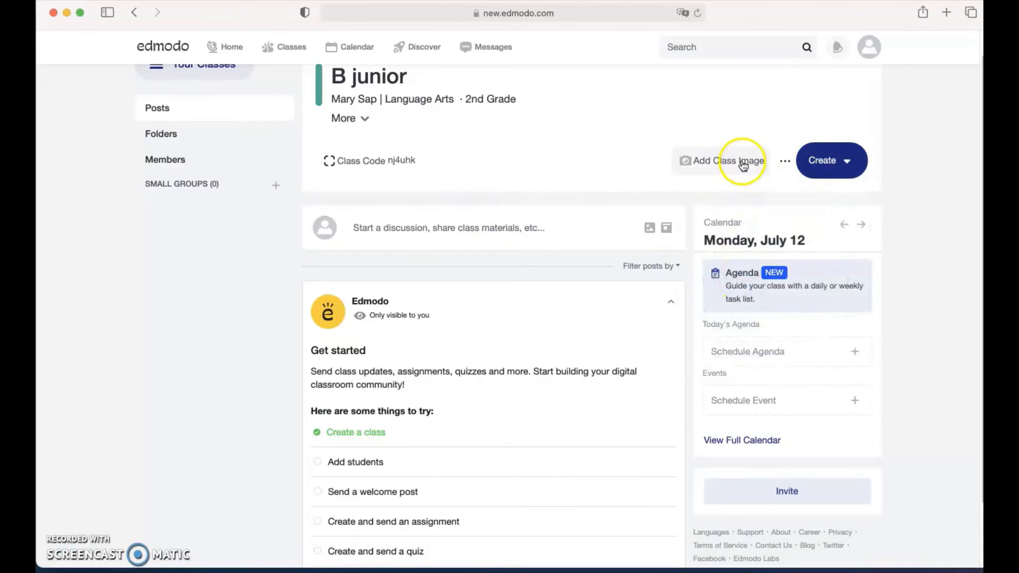
{"action": "left_click", "coordinate": [819, 162]}
{"action": "mouse_move", "coordinate": [801, 287]}
{"action": "left_click", "coordinate": [885, 288]}
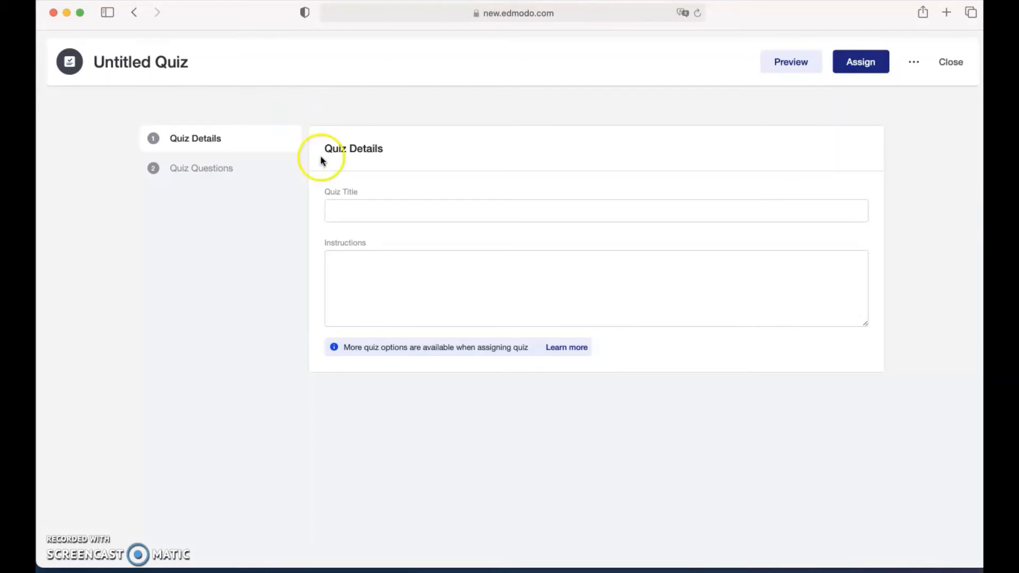
Set the quiz title to 'greek spelling'.
{"action": "left_click", "coordinate": [348, 214]}
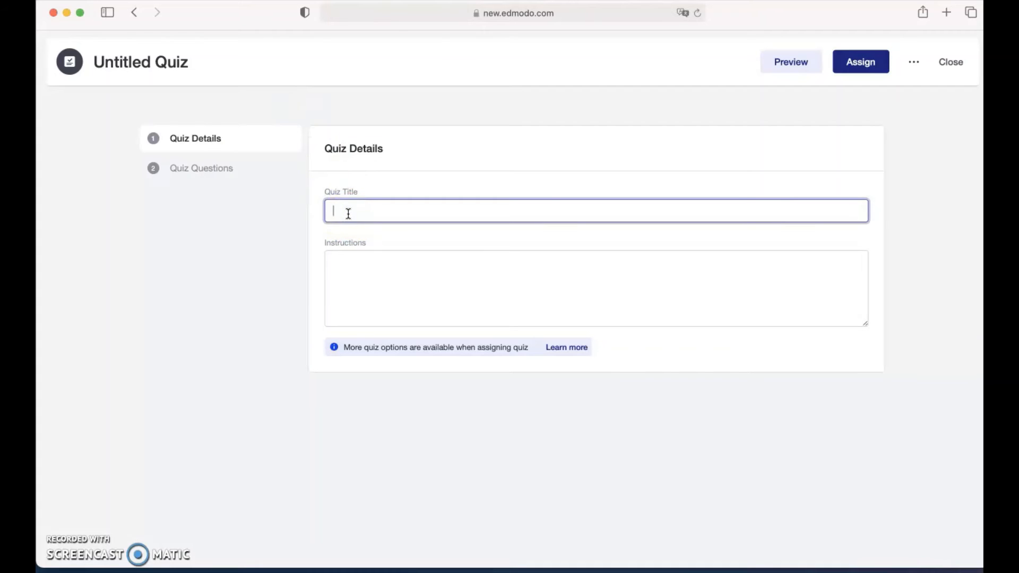
{"action": "type", "text": "La"}
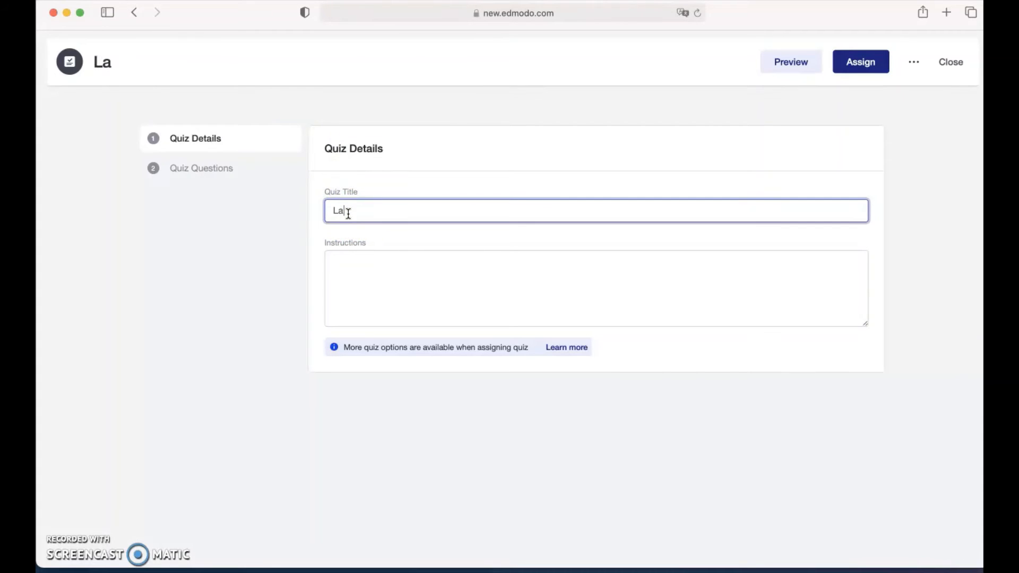
{"action": "type", "text": "b"}
{"action": "type", "text": "guage"}
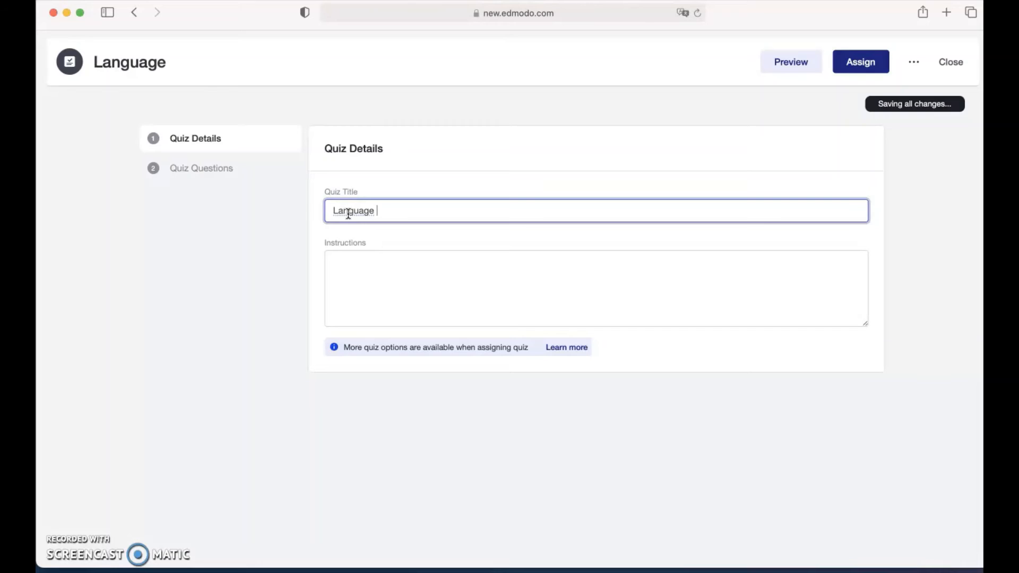
{"action": "key", "text": "BackSpace"}
{"action": "key", "text": "BackSpace"}
{"action": "key", "text": "BackSpace"}
{"action": "key", "text": "BackSpace"}
{"action": "key", "text": "BackSpace"}
{"action": "key", "text": "BackSpace"}
{"action": "key", "text": "BackSpace"}
{"action": "key", "text": "BackSpace"}
{"action": "key", "text": "BackSpace"}
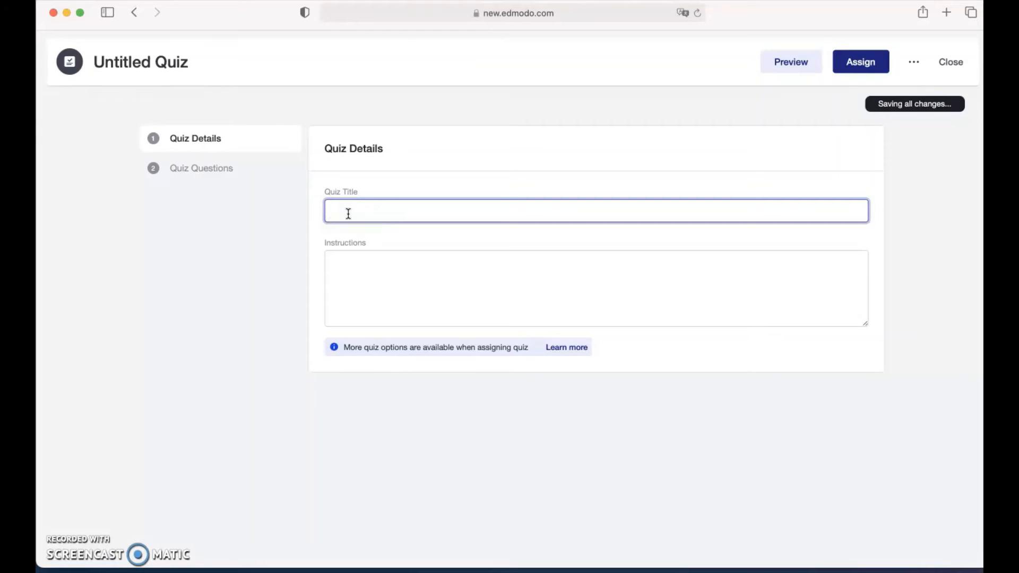
{"action": "type", "text": "greek "}
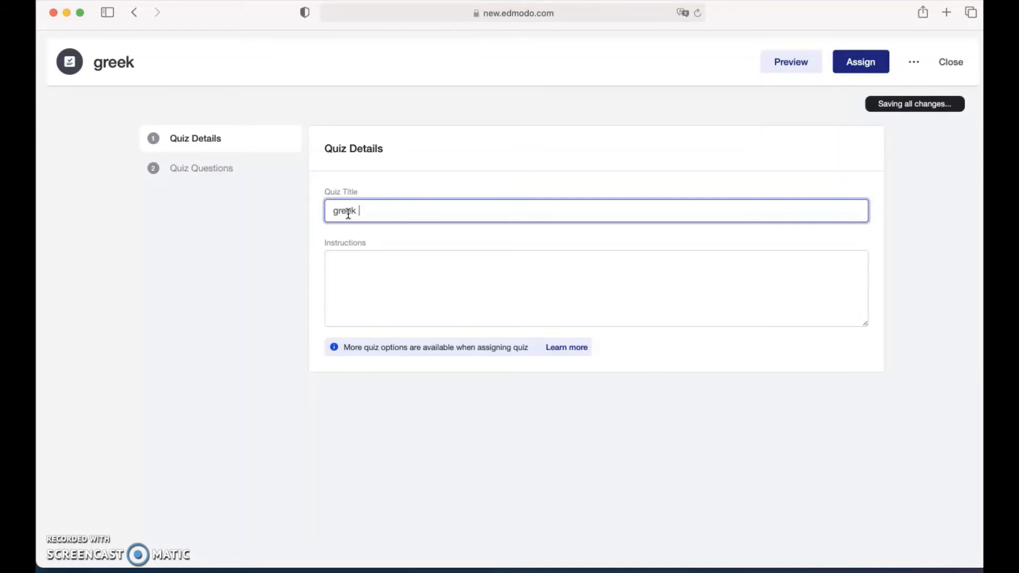
{"action": "type", "text": "spelling"}
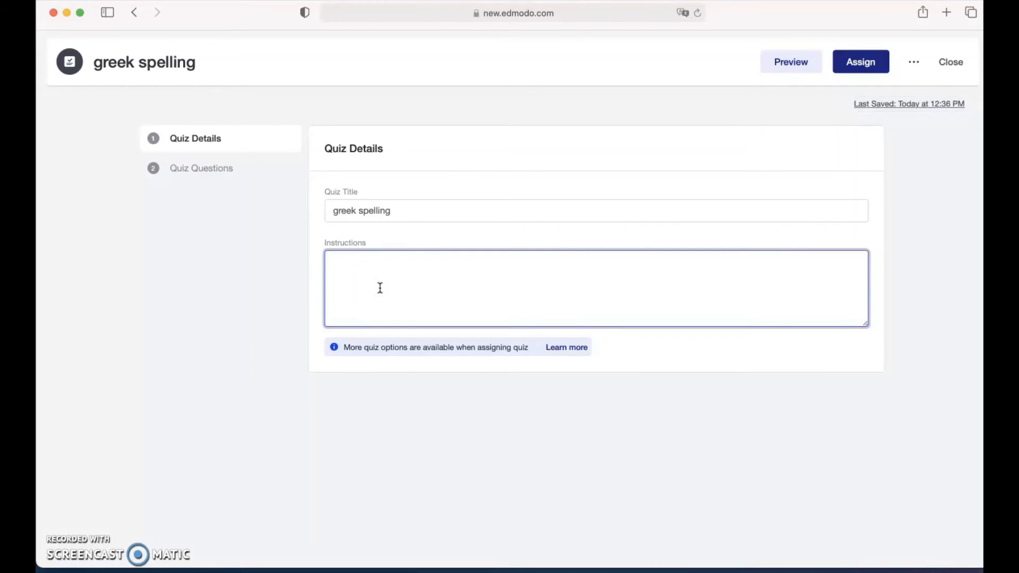
Enter the instructions 'Fill in the blanks with the correct letter'.
{"action": "type", "text": "ill "}
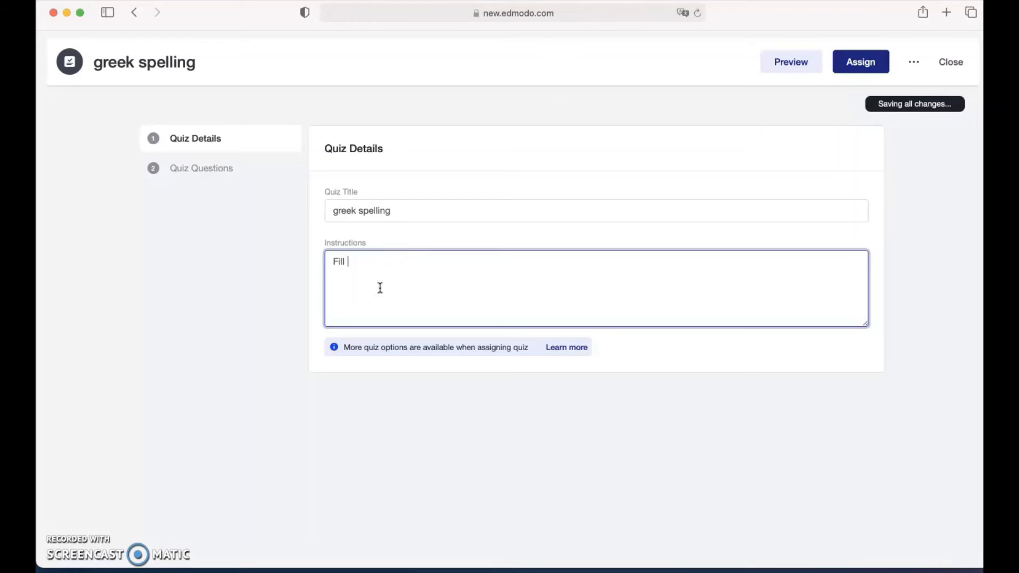
{"action": "type", "text": "in the"}
{"action": "type", "text": " bla"}
{"action": "key", "text": "BackSpace"}
{"action": "type", "text": "lan"}
{"action": "type", "text": "ks with the "}
{"action": "type", "text": "right"}
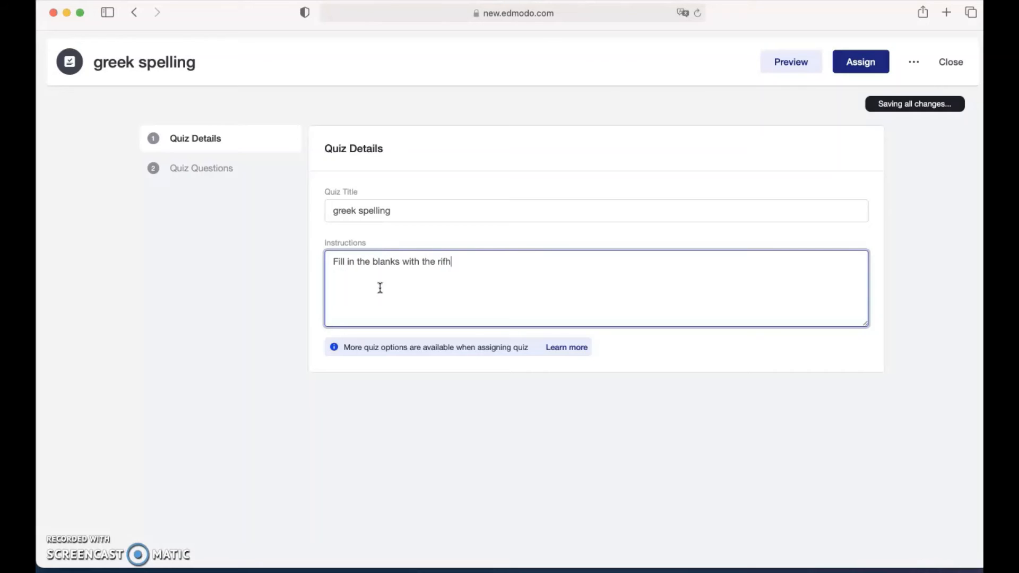
{"action": "key", "text": "BackSpace"}
{"action": "key", "text": "BackSpace"}
{"action": "key", "text": "BackSpace"}
{"action": "key", "text": "BackSpace"}
{"action": "key", "text": "BackSpace"}
{"action": "type", "text": "correct "}
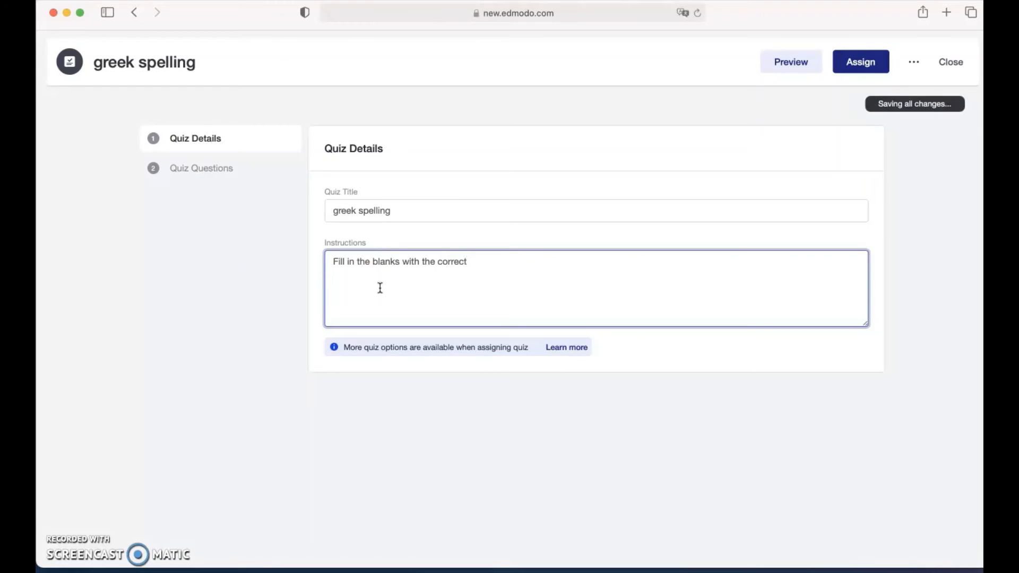
{"action": "type", "text": "letter"}
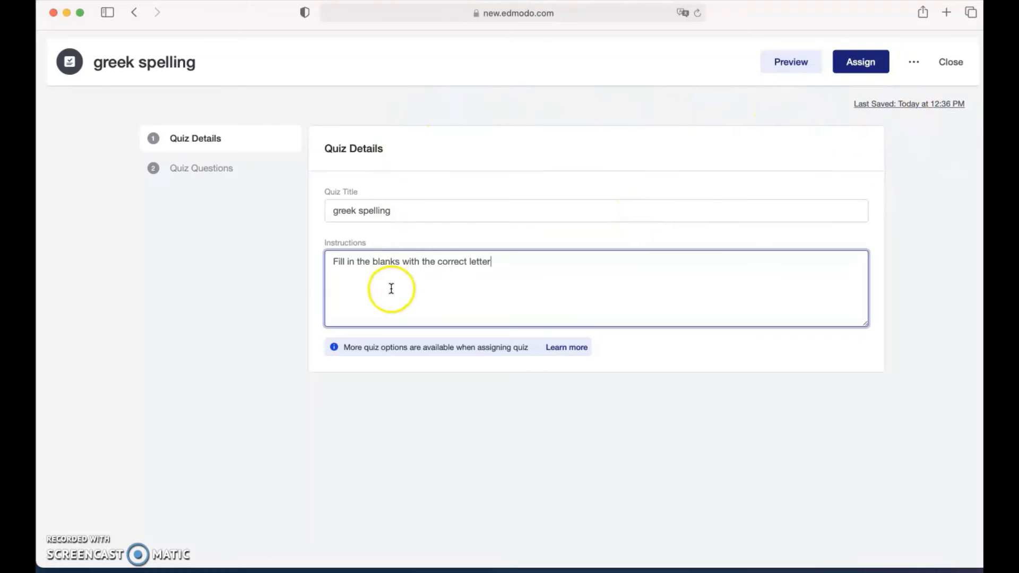
Go to the Quiz Questions step and set question 1's type to Fill in the blanks.
{"action": "left_click", "coordinate": [202, 169]}
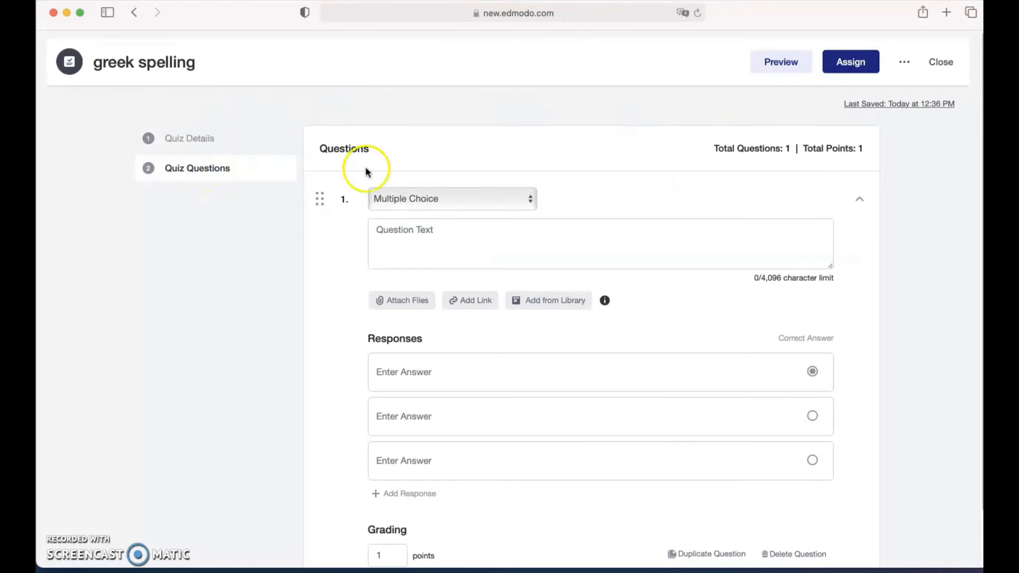
{"action": "scroll", "coordinate": [359, 244], "scroll_direction": "down", "scroll_amount": 1}
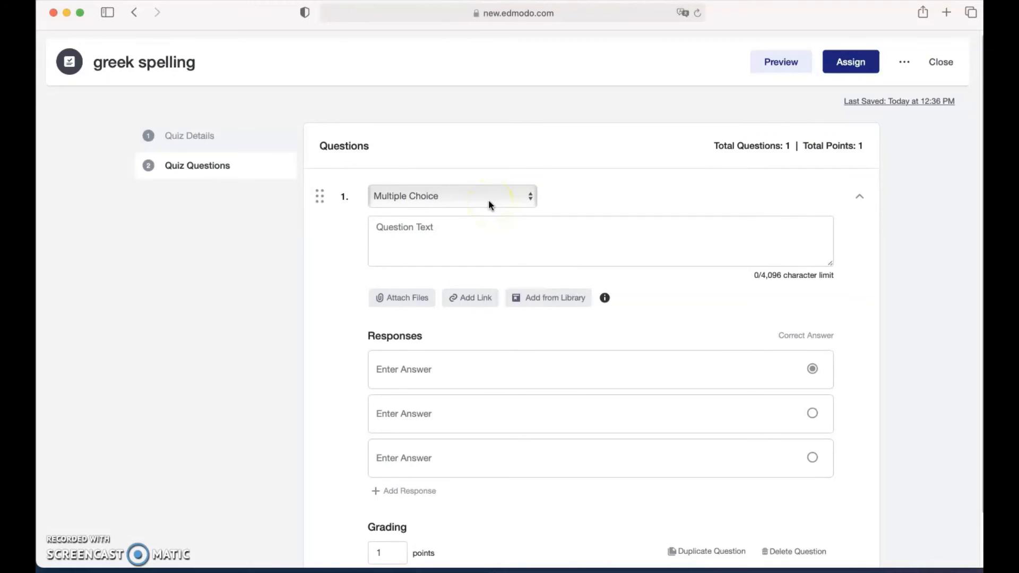
{"action": "left_click", "coordinate": [525, 198]}
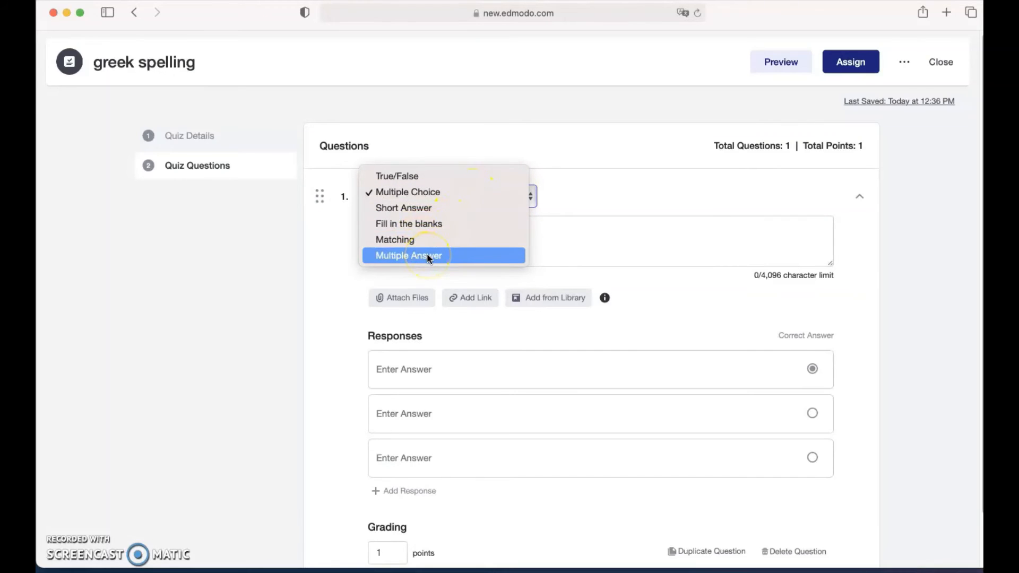
{"action": "left_click", "coordinate": [422, 225]}
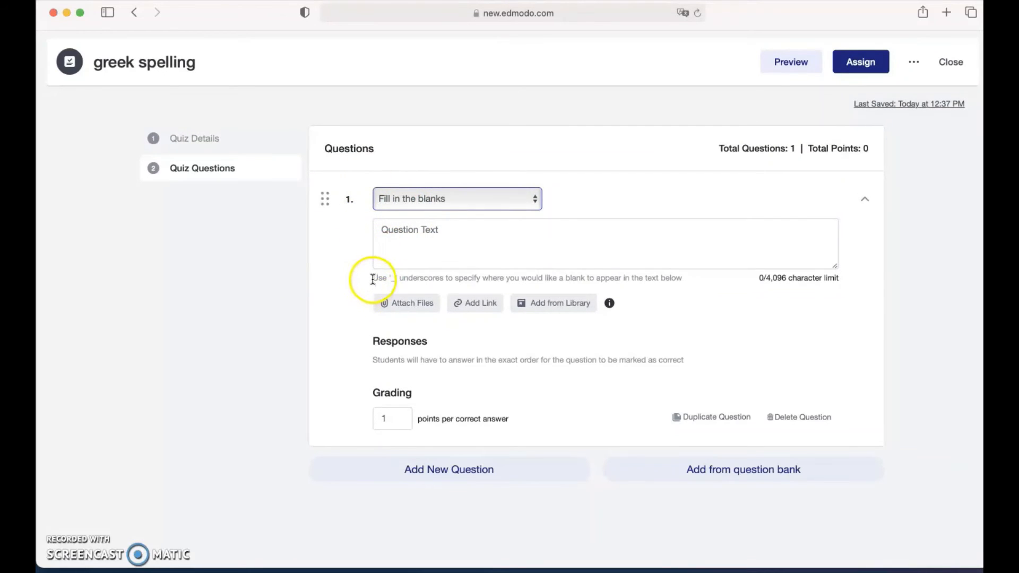
Switch input to Greek and type question 1's text 'δώρ_'.
{"action": "left_click_drag", "start_coordinate": [376, 279], "coordinate": [660, 281]}
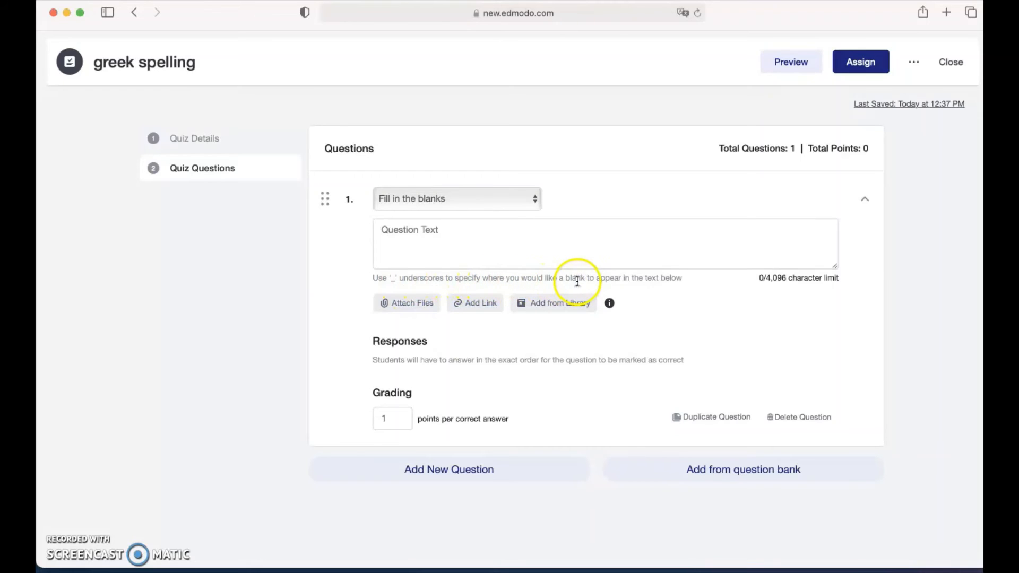
{"action": "left_click", "coordinate": [597, 238]}
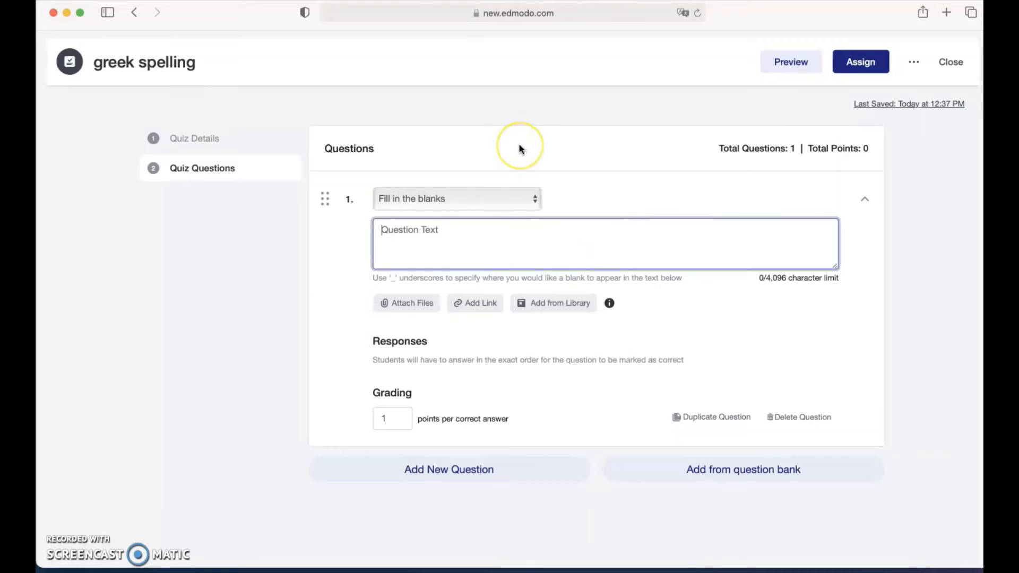
{"action": "key", "text": "ctrl+space"}
{"action": "type", "text": "δω"}
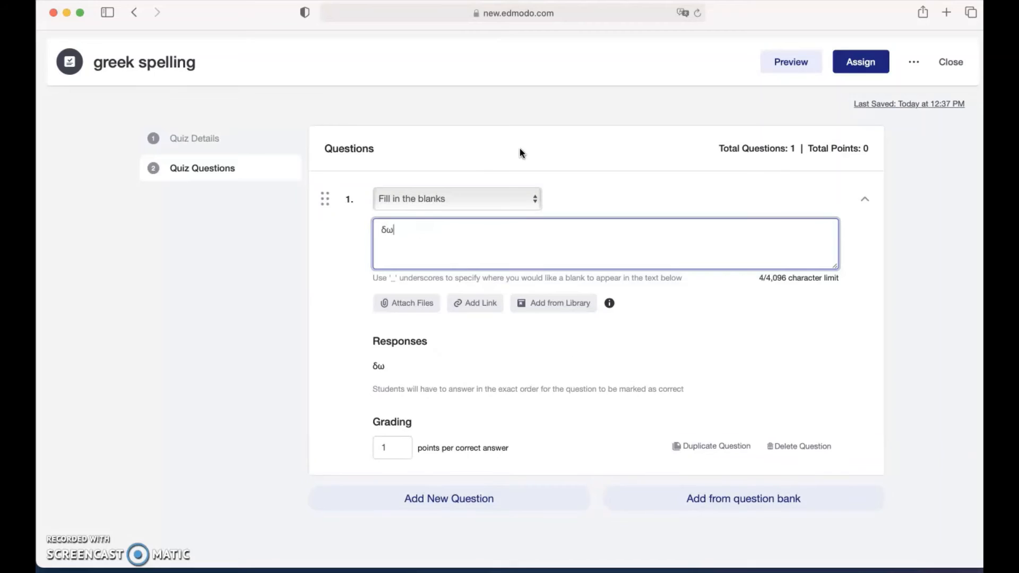
{"action": "key", "text": "BackSpace"}
{"action": "type", "text": "΄"}
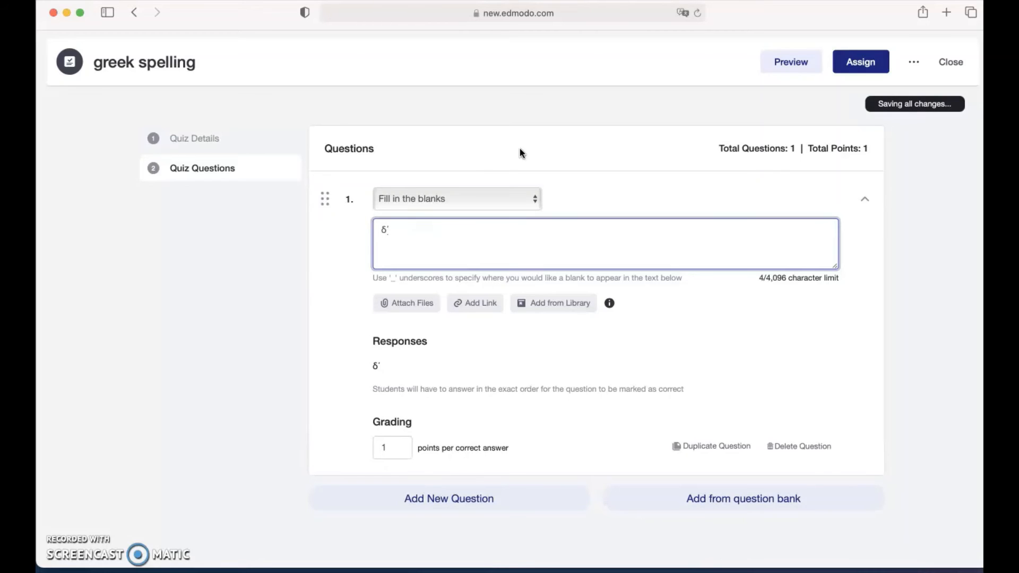
{"action": "type", "text": "δ"}
{"action": "key", "text": "BackSpace"}
{"action": "key", "text": "BackSpace"}
{"action": "type", "text": "΄"}
{"action": "type", "text": "ωρ"}
{"action": "type", "text": "_"}
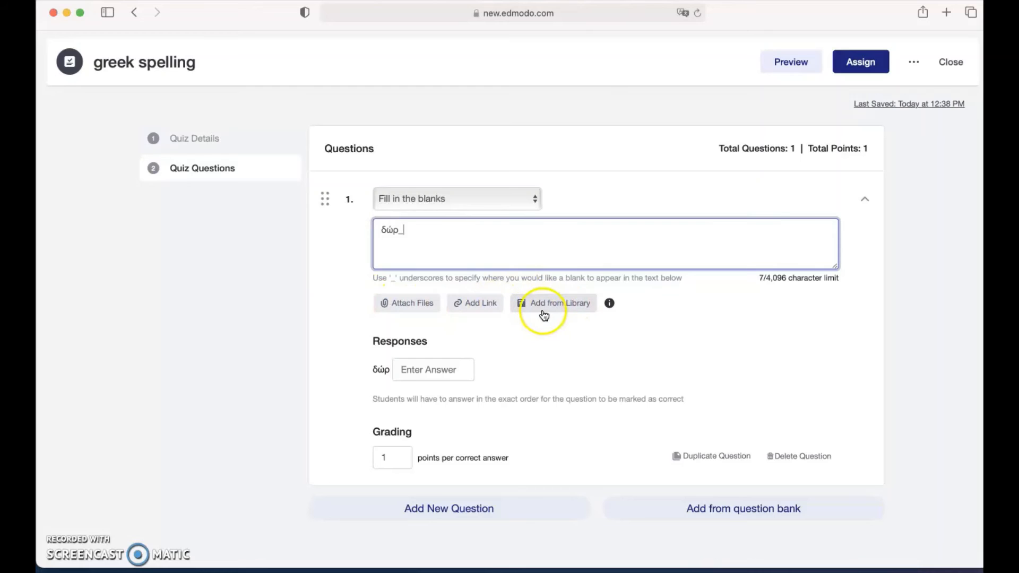
Enter 'ο' as the blank's correct answer and keep question 1 at 1 point.
{"action": "mouse_move", "coordinate": [603, 311]}
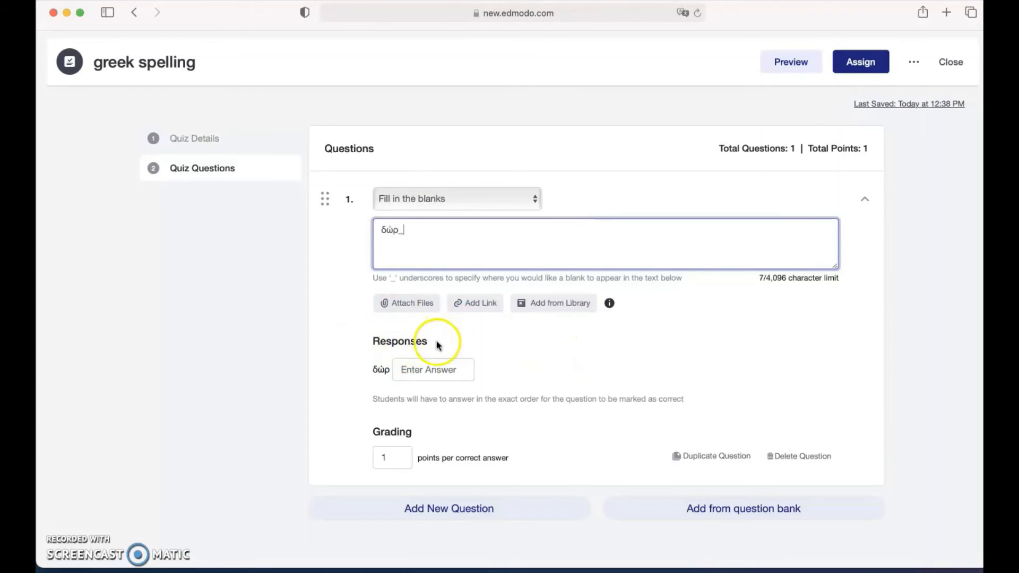
{"action": "left_click", "coordinate": [423, 362]}
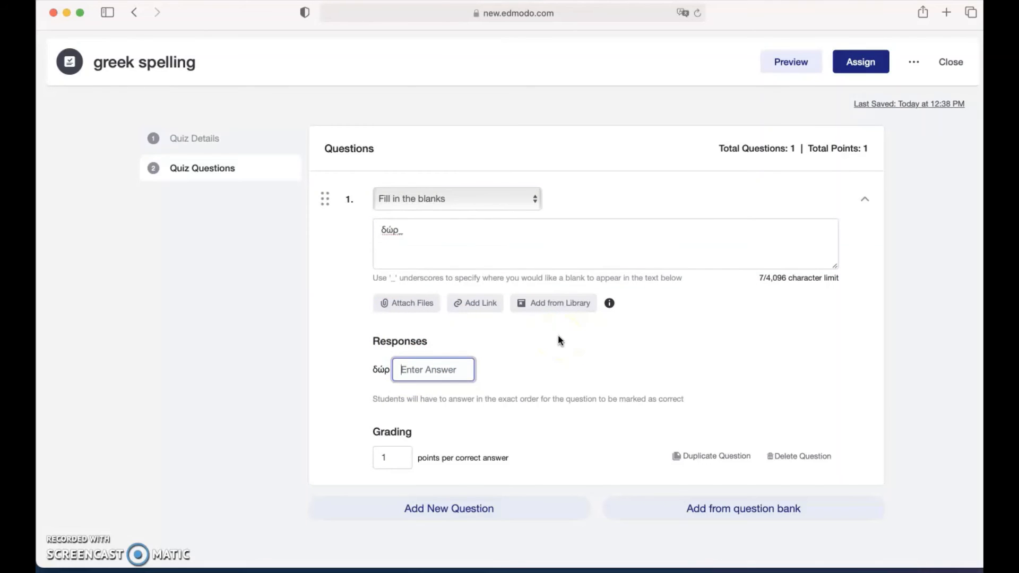
{"action": "type", "text": "ο"}
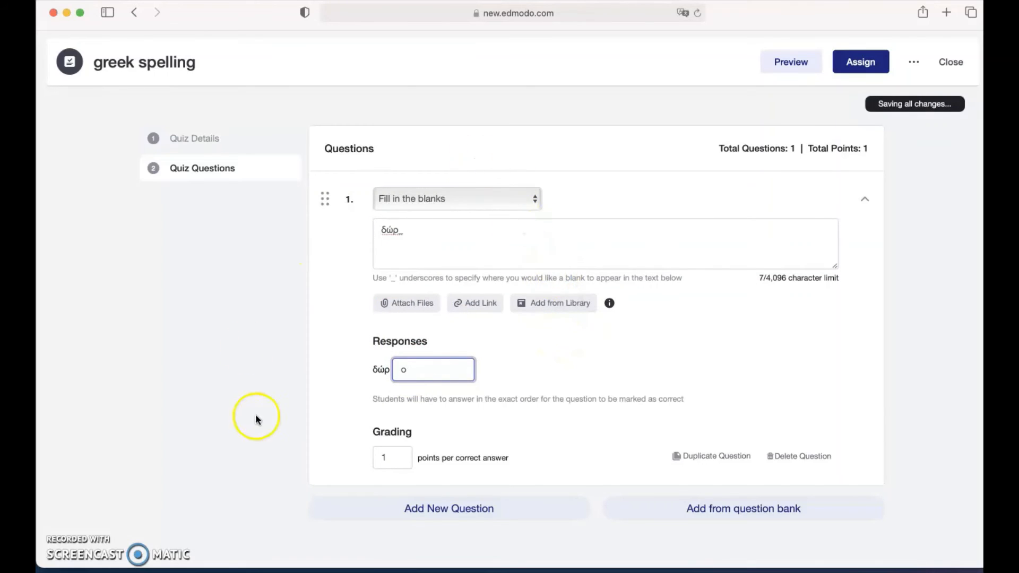
{"action": "left_click", "coordinate": [392, 459]}
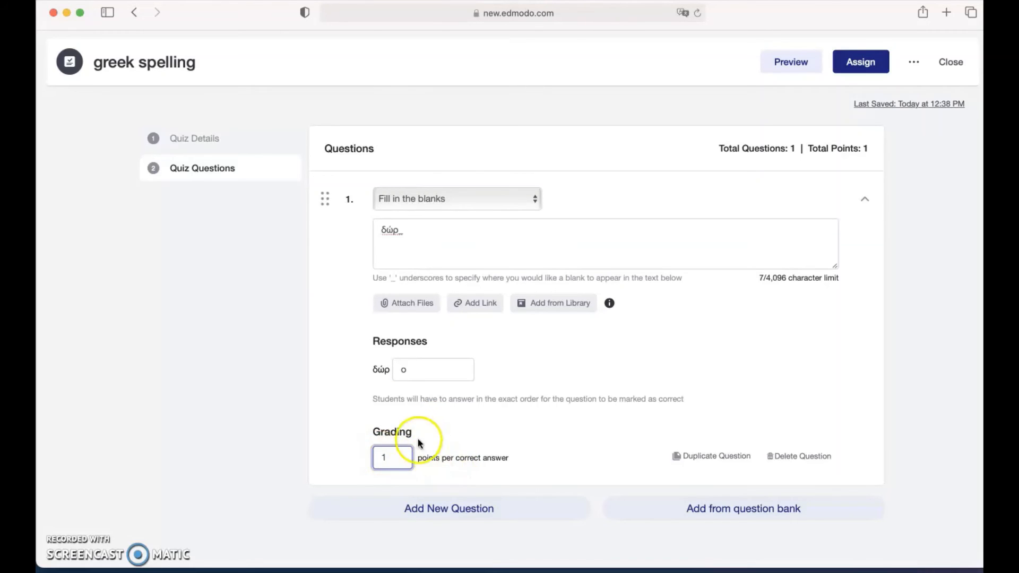
Add question 2 to the quiz as a True/False question.
{"action": "left_click", "coordinate": [418, 509]}
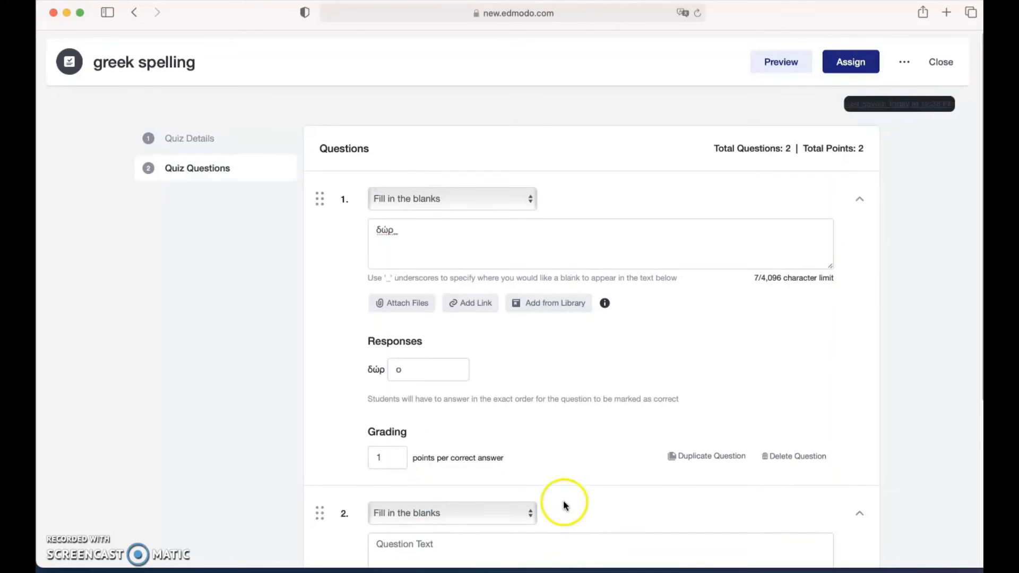
{"action": "scroll", "coordinate": [579, 450], "scroll_direction": "down", "scroll_amount": 5}
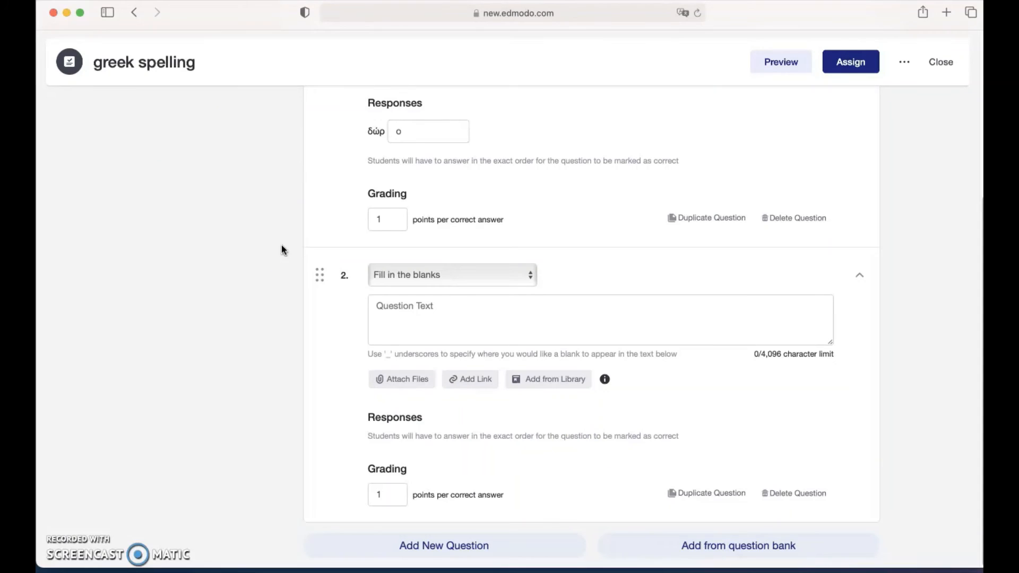
{"action": "left_click", "coordinate": [437, 273]}
{"action": "left_click", "coordinate": [399, 275]}
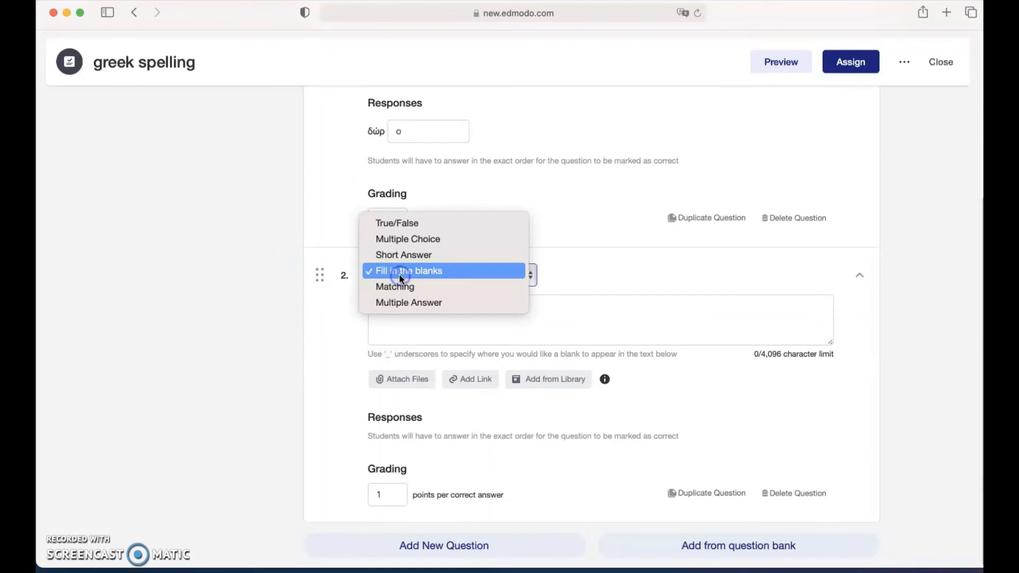
{"action": "left_click", "coordinate": [399, 223]}
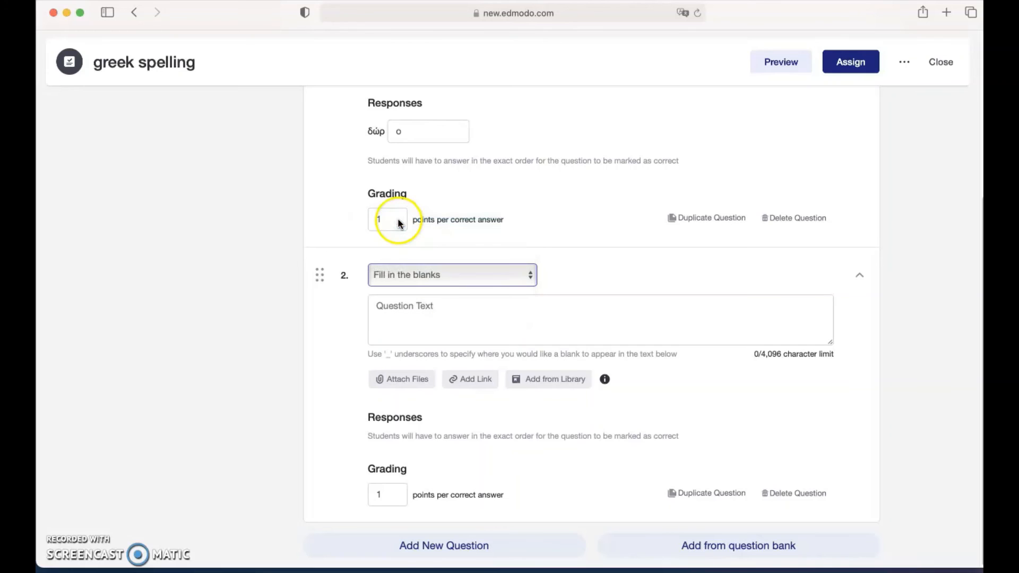
Switch input back to English, type 'is sekoia a tree?' and keep it at 1 point.
{"action": "left_click", "coordinate": [454, 330]}
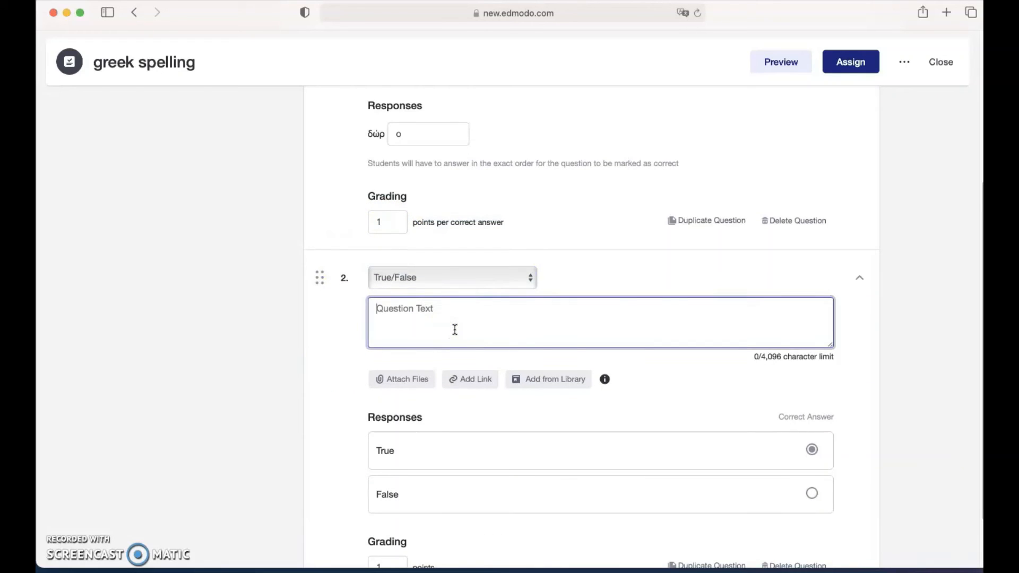
{"action": "key", "text": "ctrl+space"}
{"action": "type", "text": "is"}
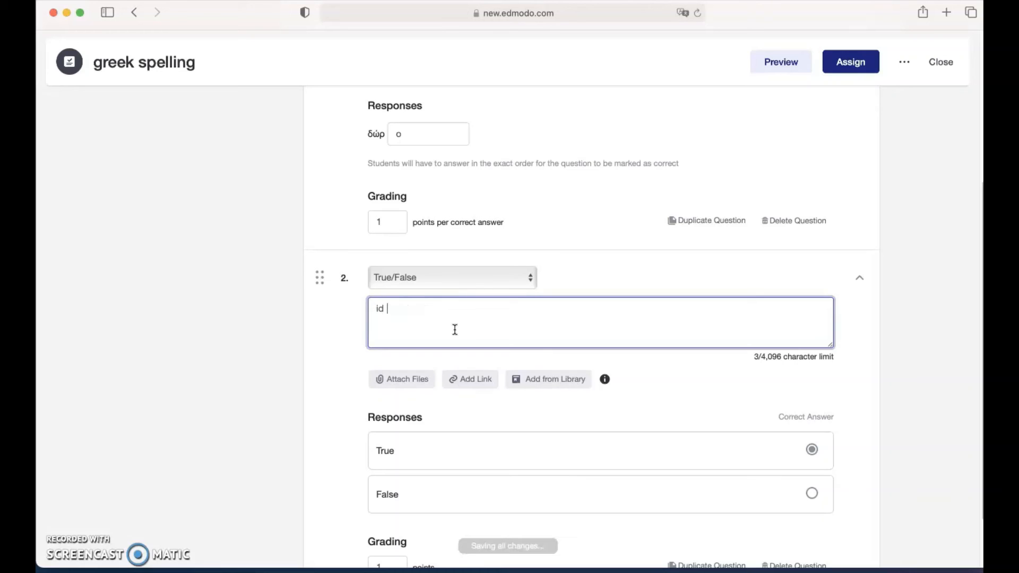
{"action": "key", "text": "BackSpace"}
{"action": "type", "text": "s the"}
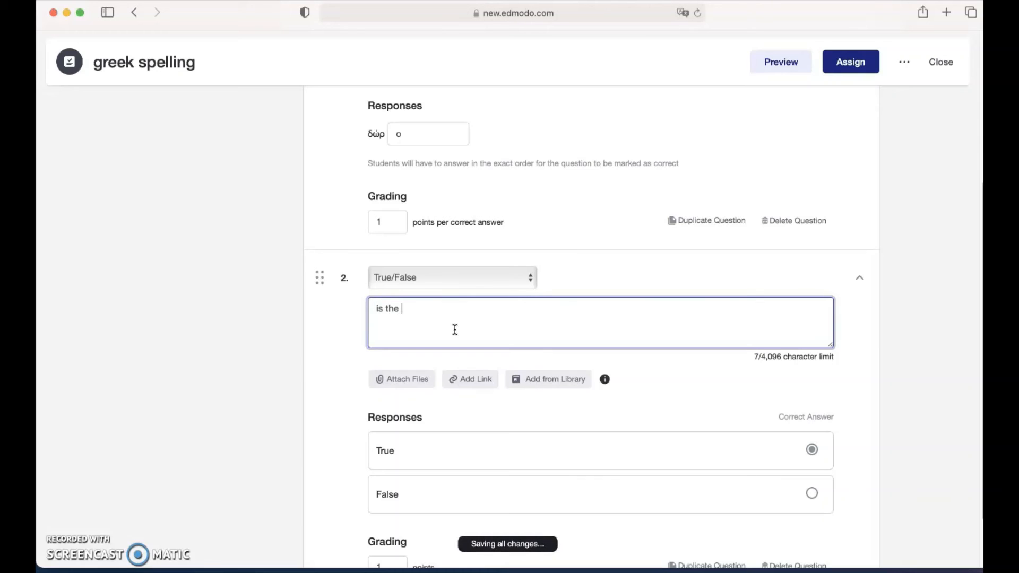
{"action": "key", "text": "BackSpace"}
{"action": "key", "text": "BackSpace"}
{"action": "type", "text": "sekoi"}
{"action": "type", "text": "s"}
{"action": "key", "text": "BackSpace"}
{"action": "type", "text": "a a tree?"}
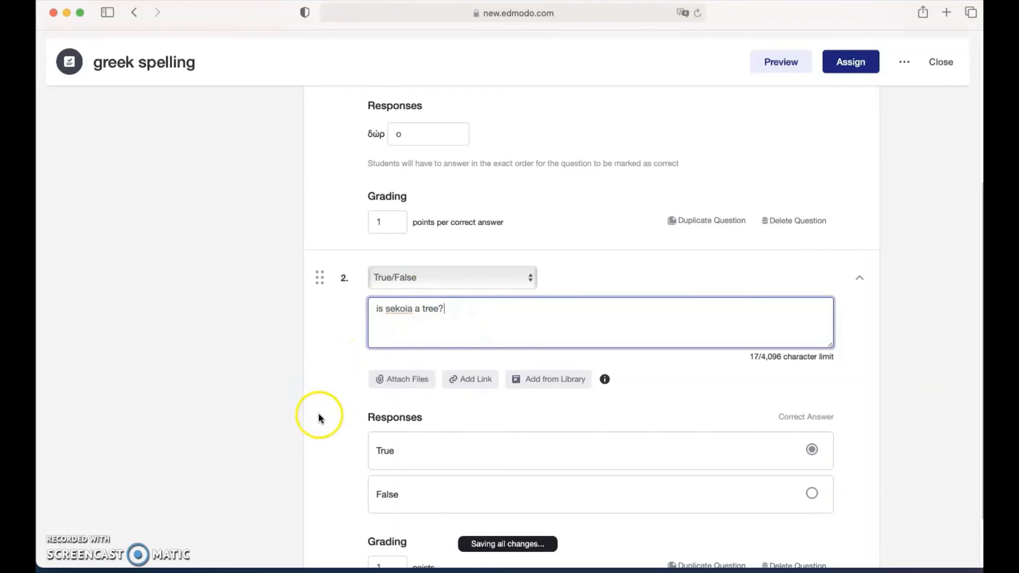
{"action": "scroll", "coordinate": [473, 391], "scroll_direction": "down", "scroll_amount": 3}
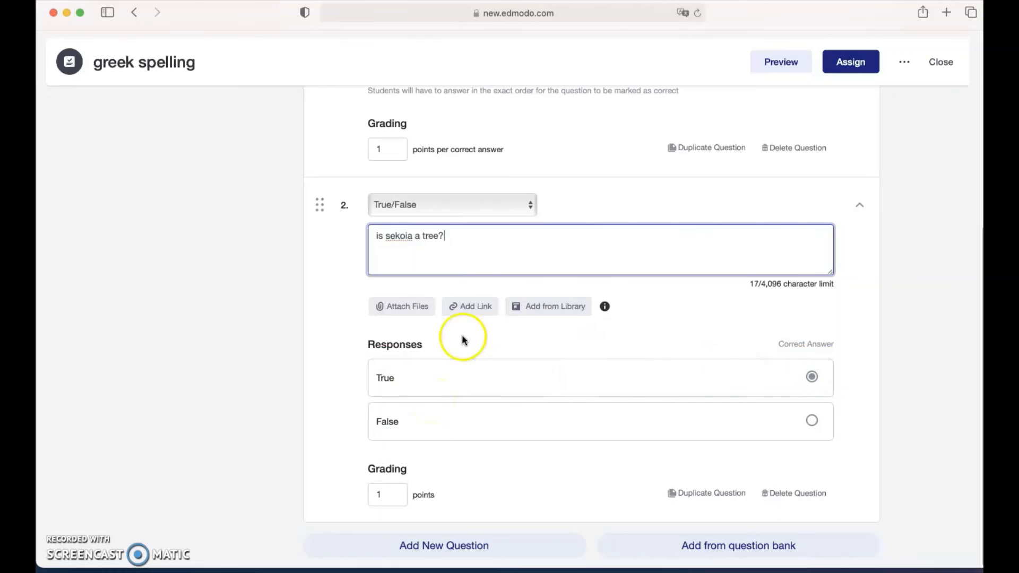
{"action": "left_click", "coordinate": [391, 493]}
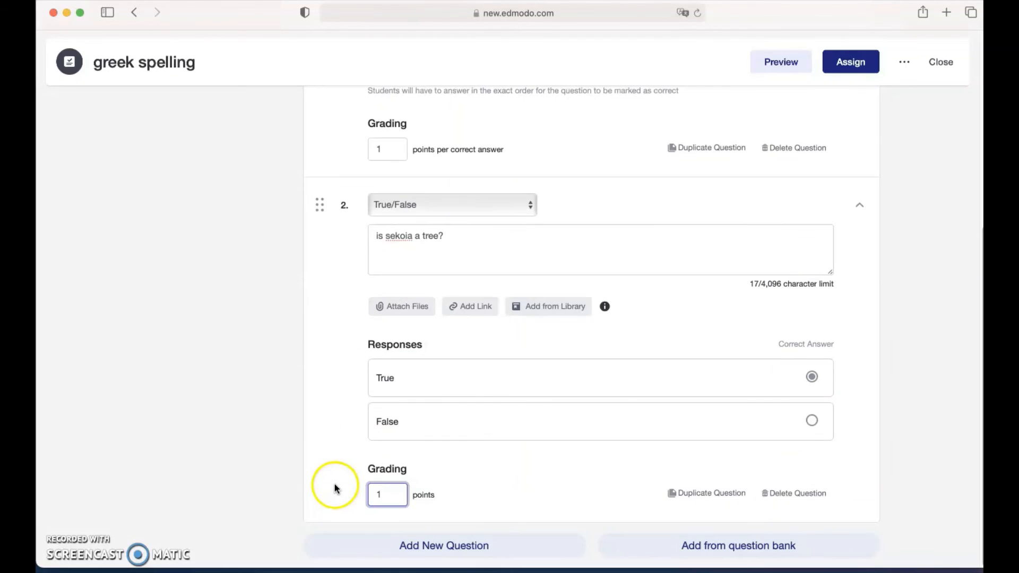
Add a third question to the quiz as a Multiple Choice question.
{"action": "left_click", "coordinate": [404, 545]}
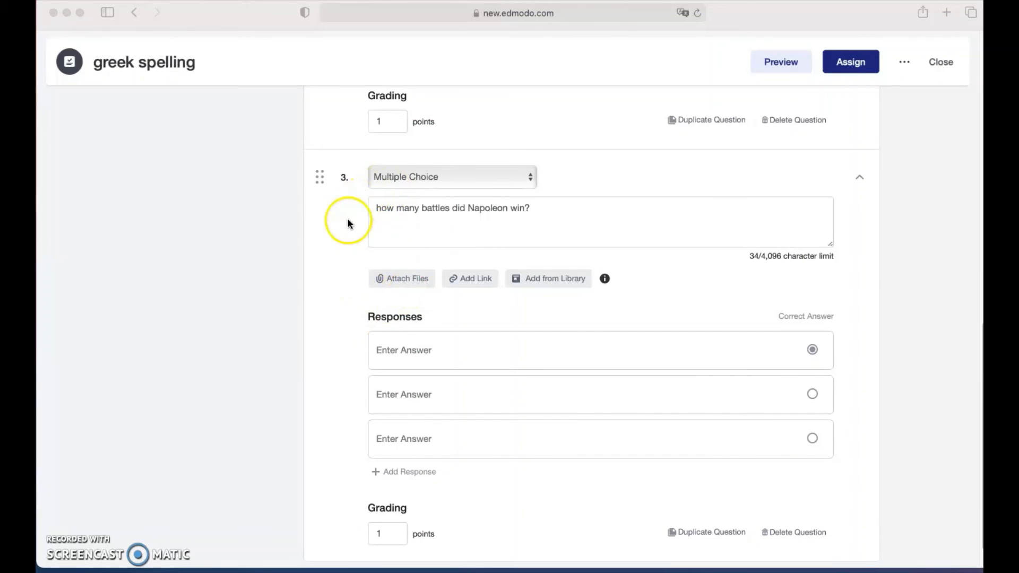
{"action": "scroll", "coordinate": [347, 223], "scroll_direction": "down", "scroll_amount": 1}
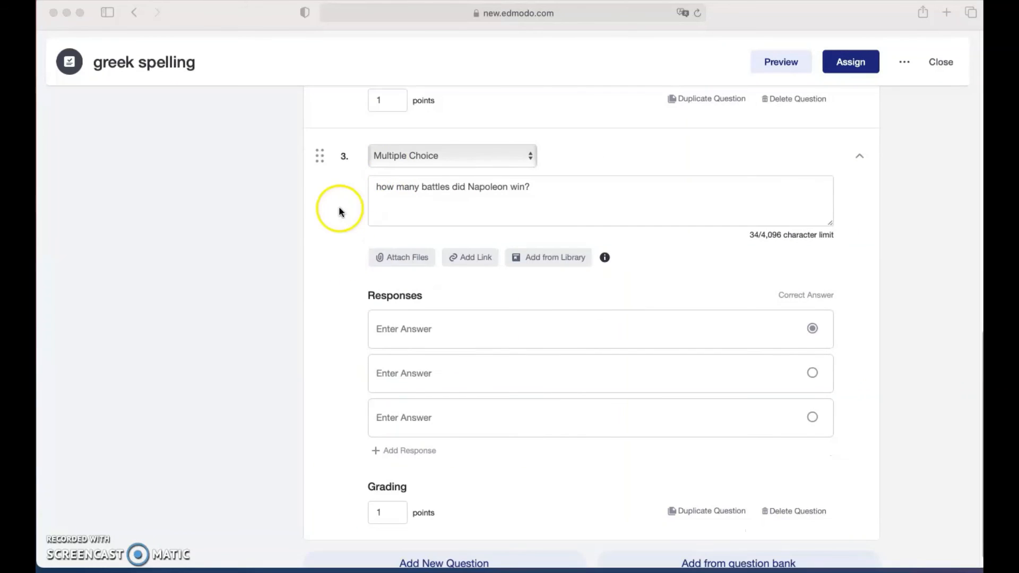
{"action": "scroll", "coordinate": [338, 212], "scroll_direction": "up", "scroll_amount": 4}
{"action": "scroll", "coordinate": [362, 339], "scroll_direction": "down", "scroll_amount": 1}
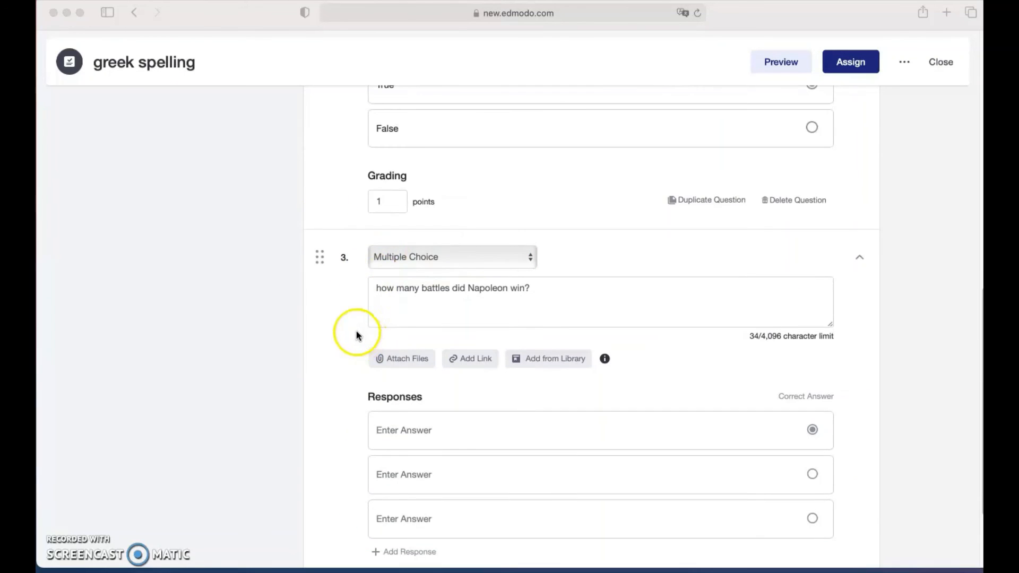
{"action": "left_click", "coordinate": [365, 291]}
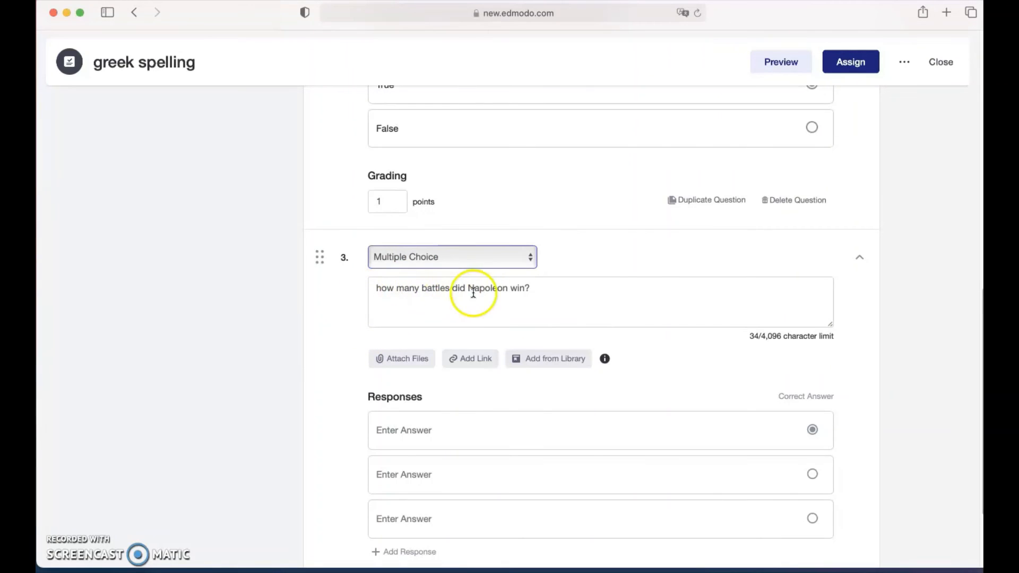
{"action": "scroll", "coordinate": [343, 400], "scroll_direction": "up", "scroll_amount": 1}
{"action": "scroll", "coordinate": [344, 403], "scroll_direction": "down", "scroll_amount": 1}
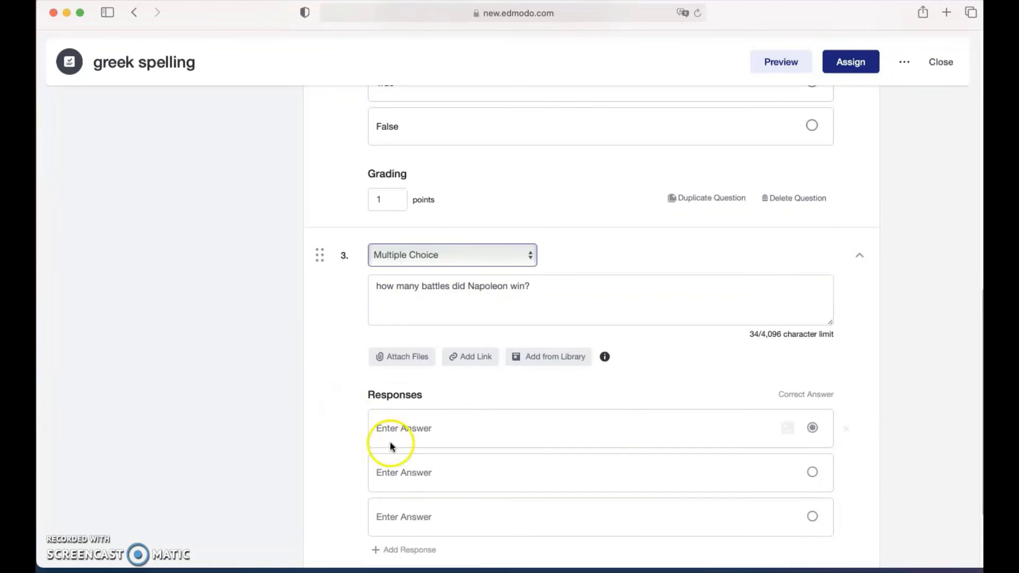
{"action": "scroll", "coordinate": [382, 431], "scroll_direction": "down", "scroll_amount": 3}
Enter the answer choices 2, 5 and 15.
{"action": "left_click", "coordinate": [423, 330]}
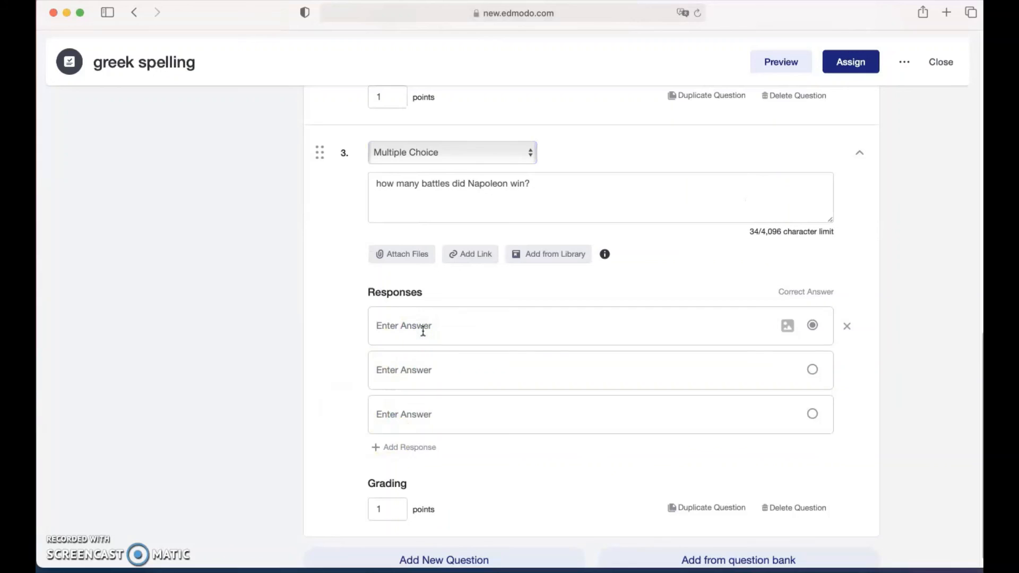
{"action": "type", "text": "2"}
{"action": "left_click", "coordinate": [416, 371]}
{"action": "type", "text": "5"}
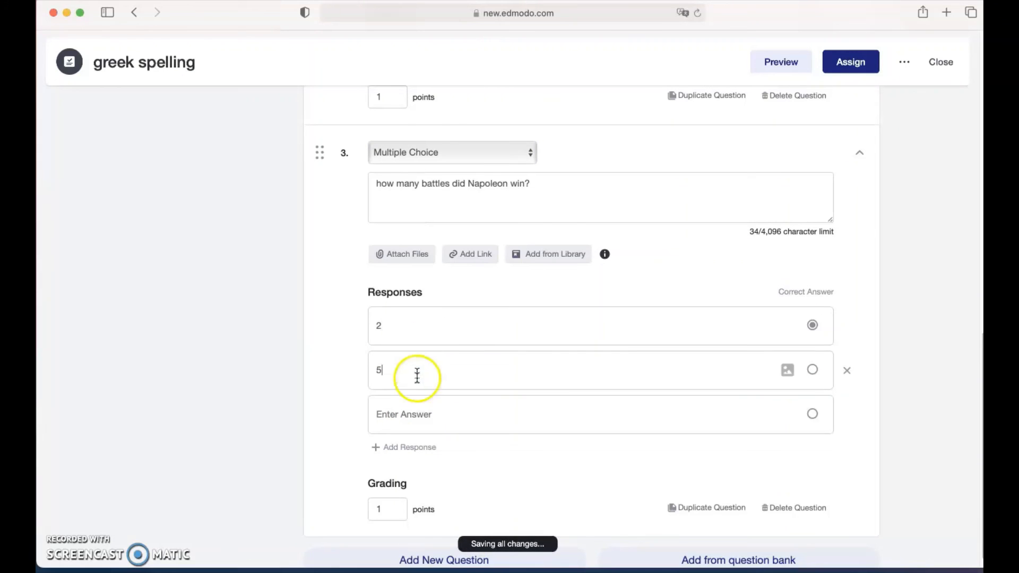
{"action": "left_click", "coordinate": [412, 408]}
{"action": "type", "text": "15"}
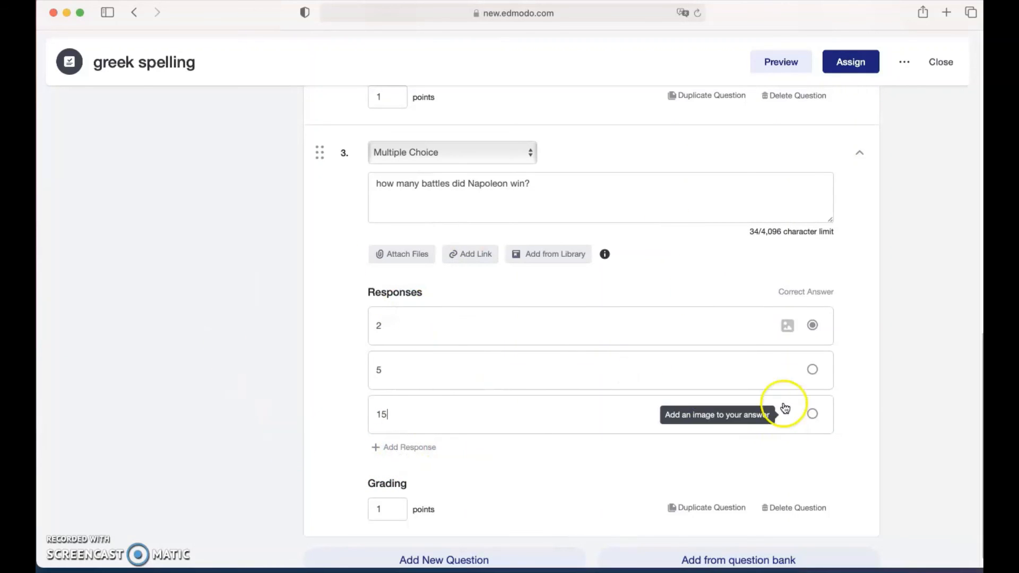
Mark 5 as the correct answer and close the image library without attaching an image.
{"action": "left_click", "coordinate": [812, 370]}
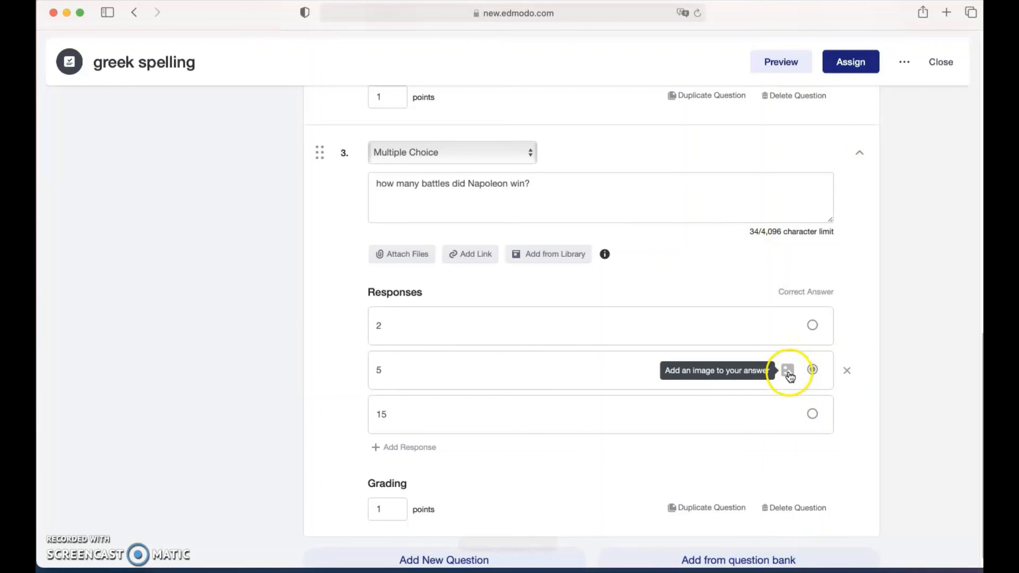
{"action": "left_click", "coordinate": [788, 372]}
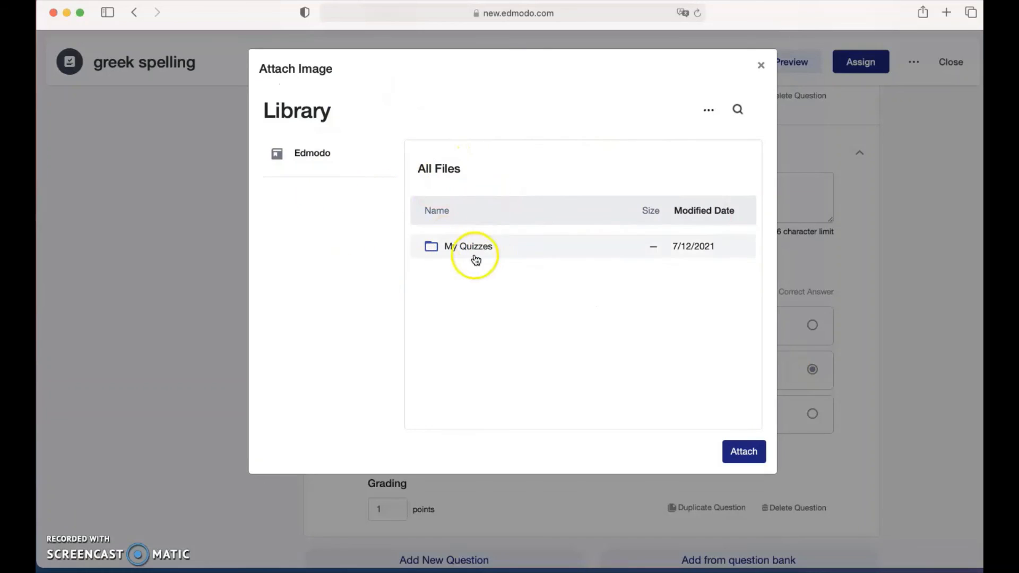
{"action": "left_click", "coordinate": [761, 65]}
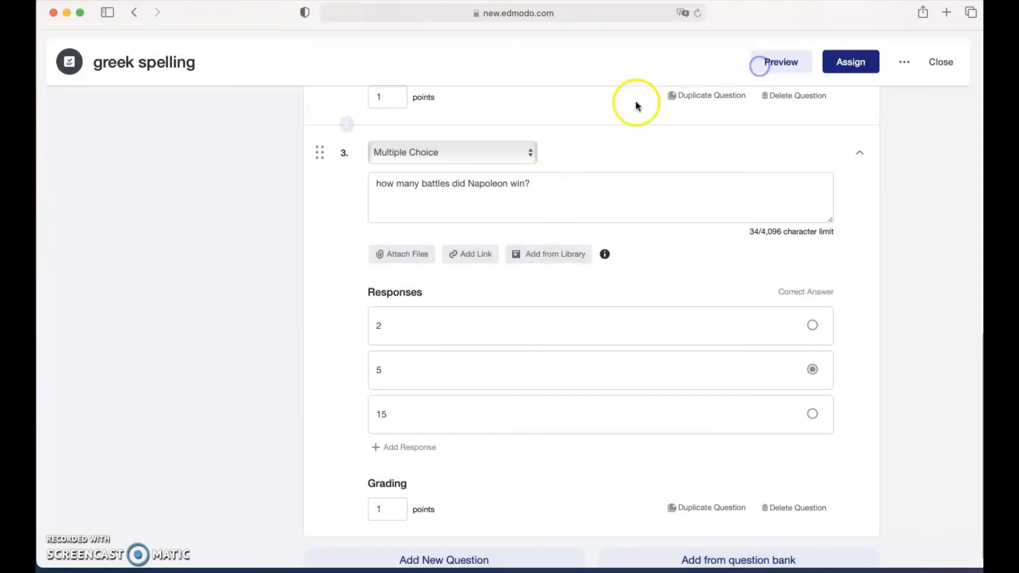
{"action": "scroll", "coordinate": [492, 331], "scroll_direction": "down", "scroll_amount": 1}
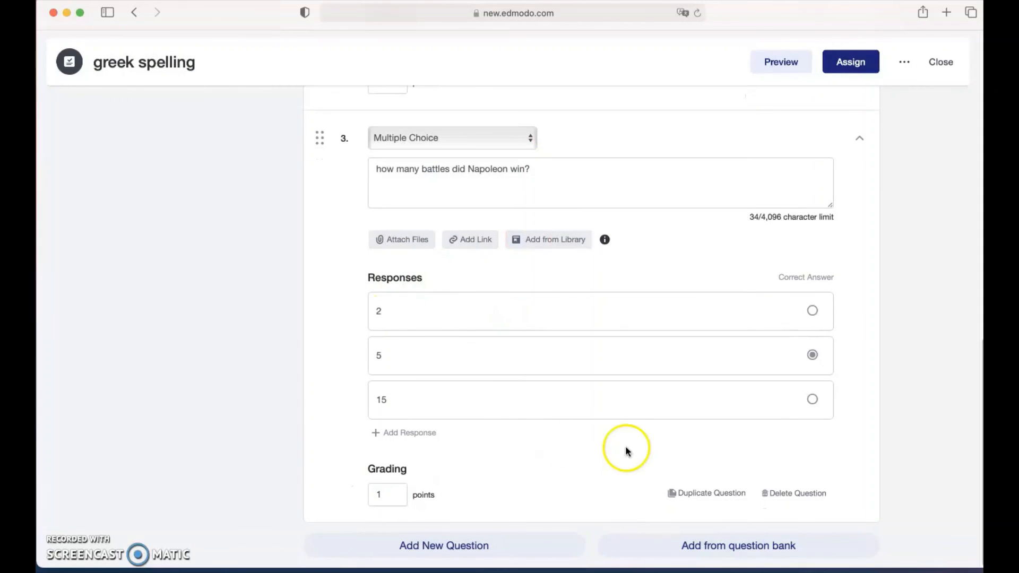
{"action": "scroll", "coordinate": [781, 269], "scroll_direction": "up", "scroll_amount": 15}
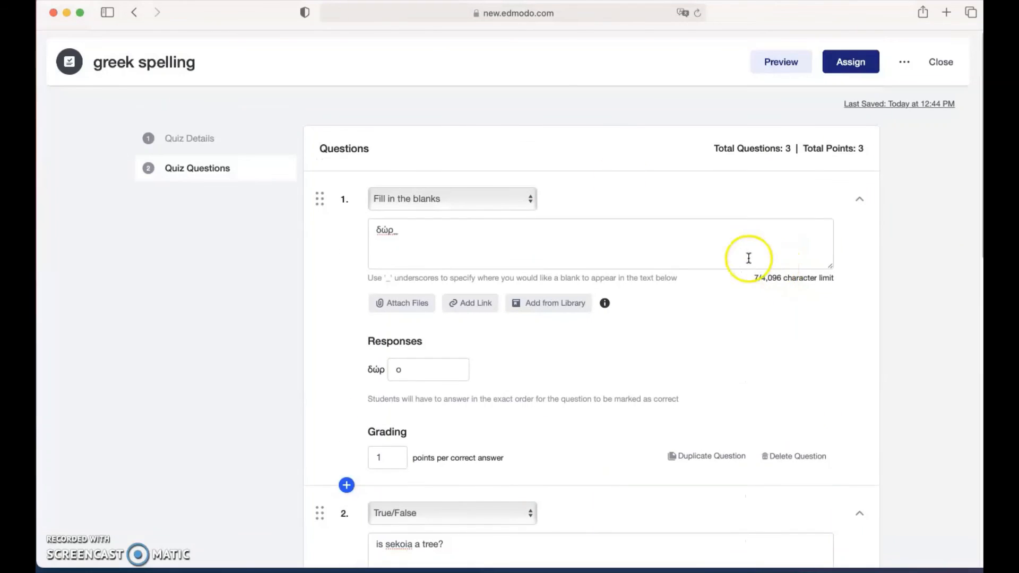
In the quiz's assignment settings, set the due date to July 19, 2021.
{"action": "left_click", "coordinate": [849, 62]}
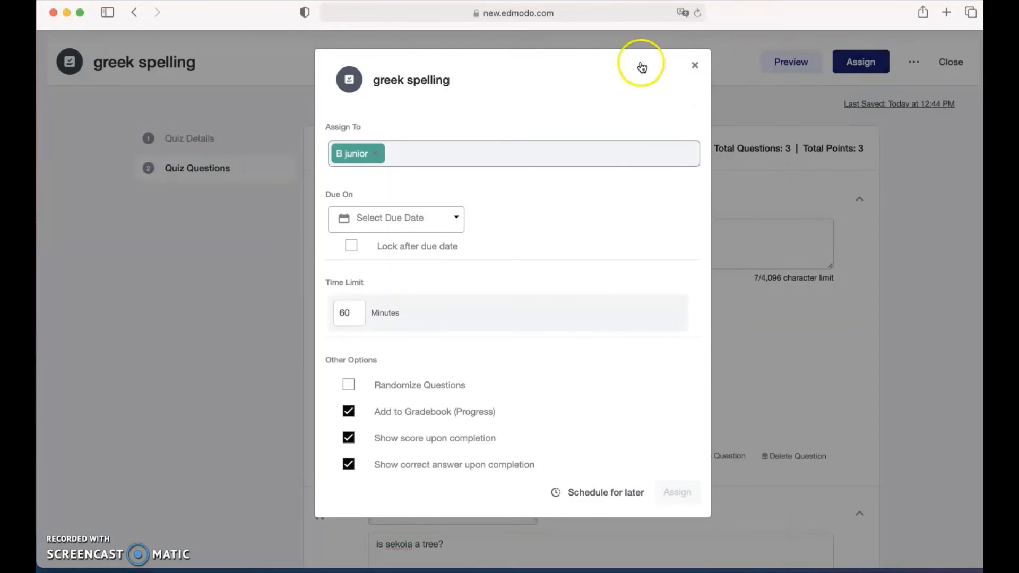
{"action": "left_click", "coordinate": [400, 153]}
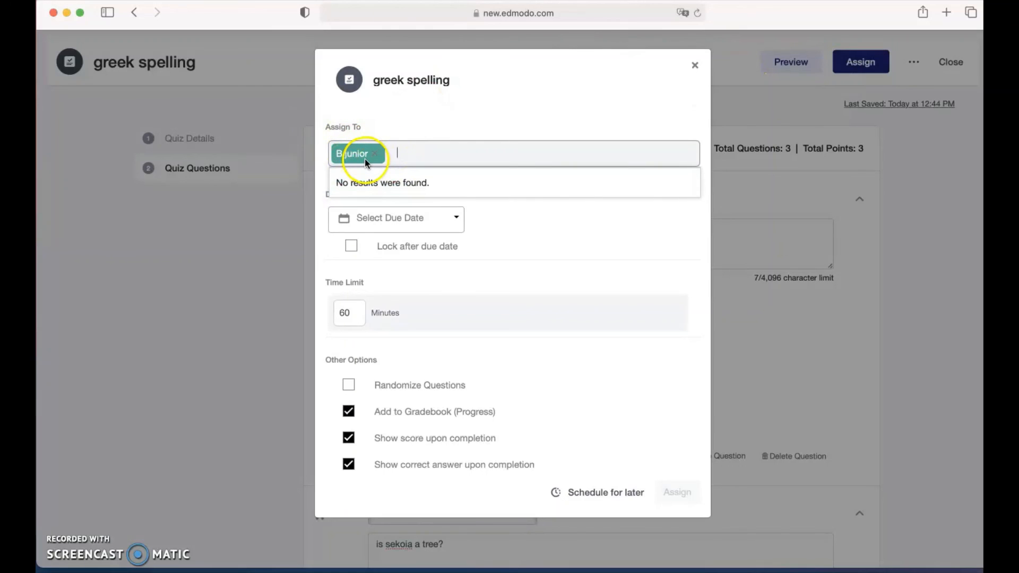
{"action": "left_click", "coordinate": [505, 220]}
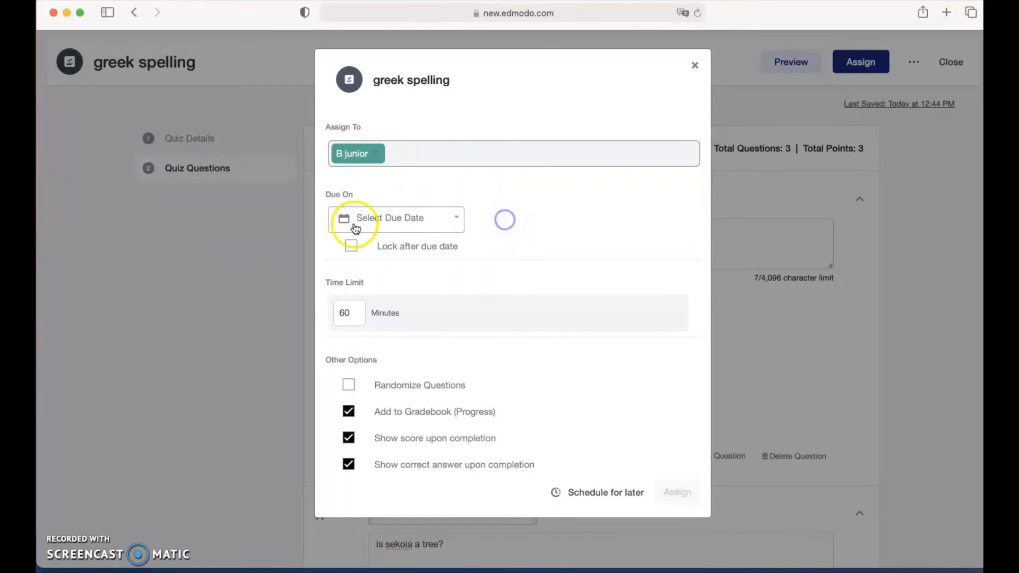
{"action": "left_click", "coordinate": [400, 219]}
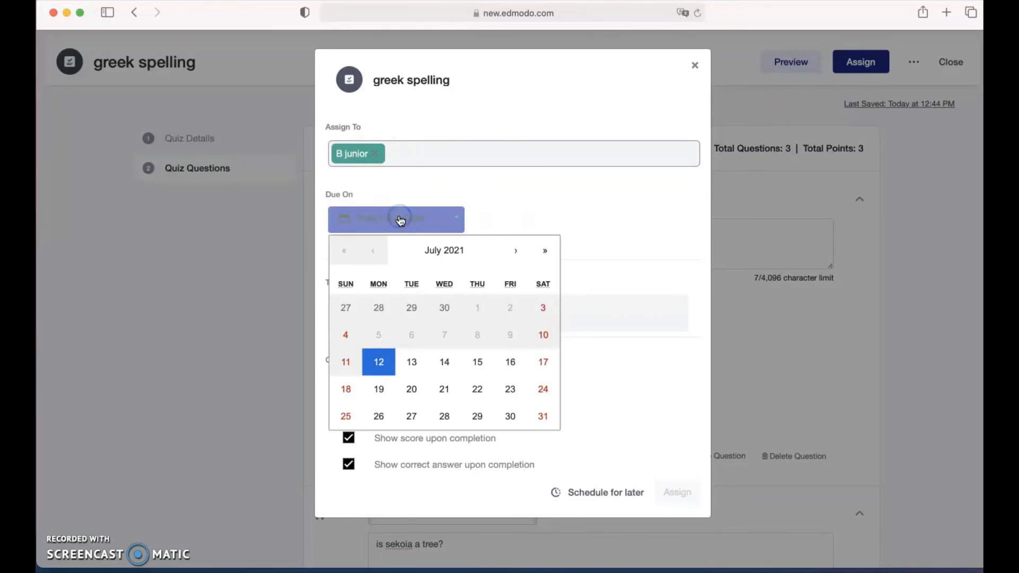
{"action": "left_click", "coordinate": [379, 390]}
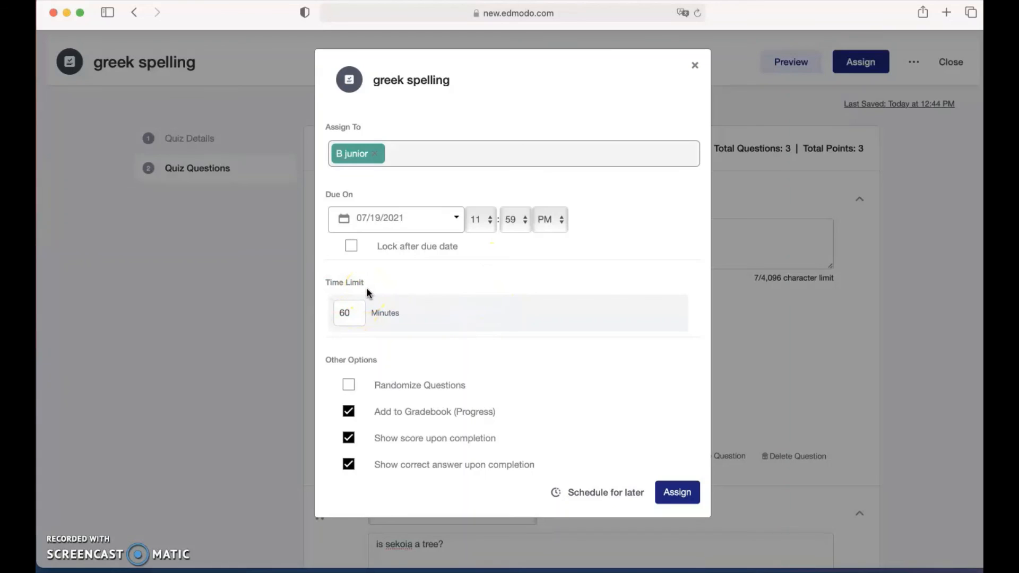
Randomize question order, hide scores and correct answers, and assign the quiz to B junior.
{"action": "left_click", "coordinate": [353, 312]}
{"action": "left_click", "coordinate": [348, 384]}
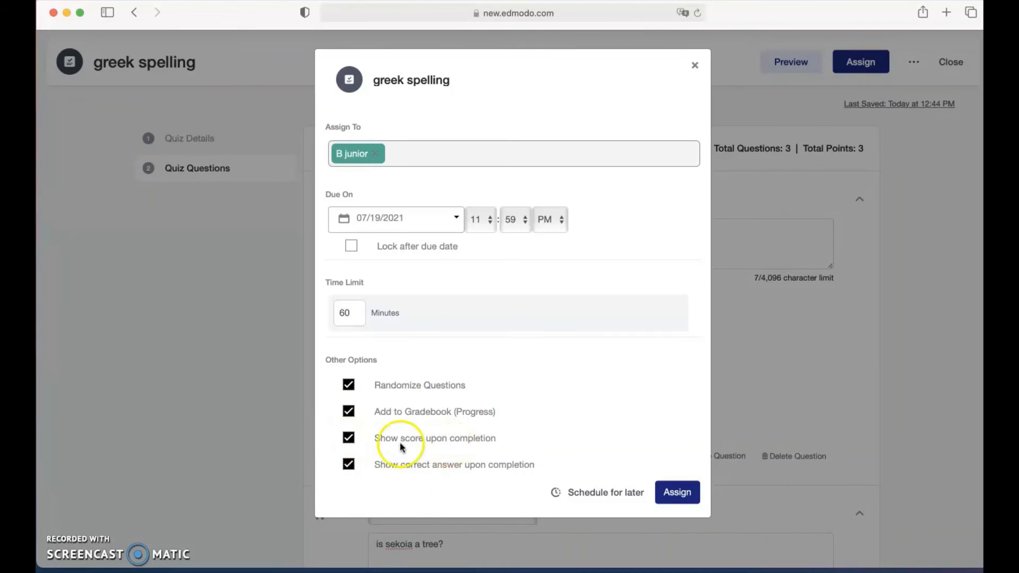
{"action": "left_click", "coordinate": [350, 437]}
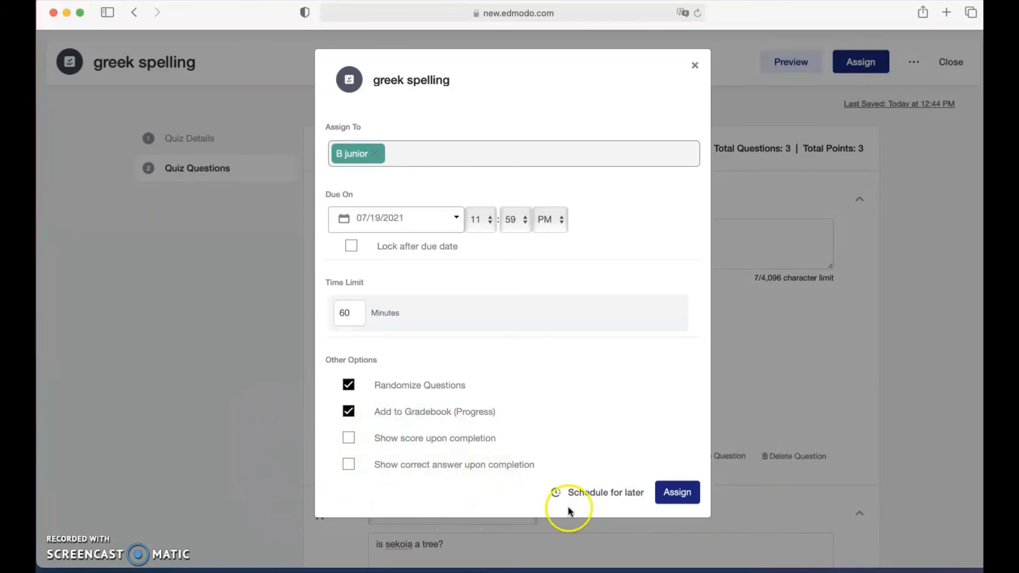
{"action": "left_click", "coordinate": [676, 491]}
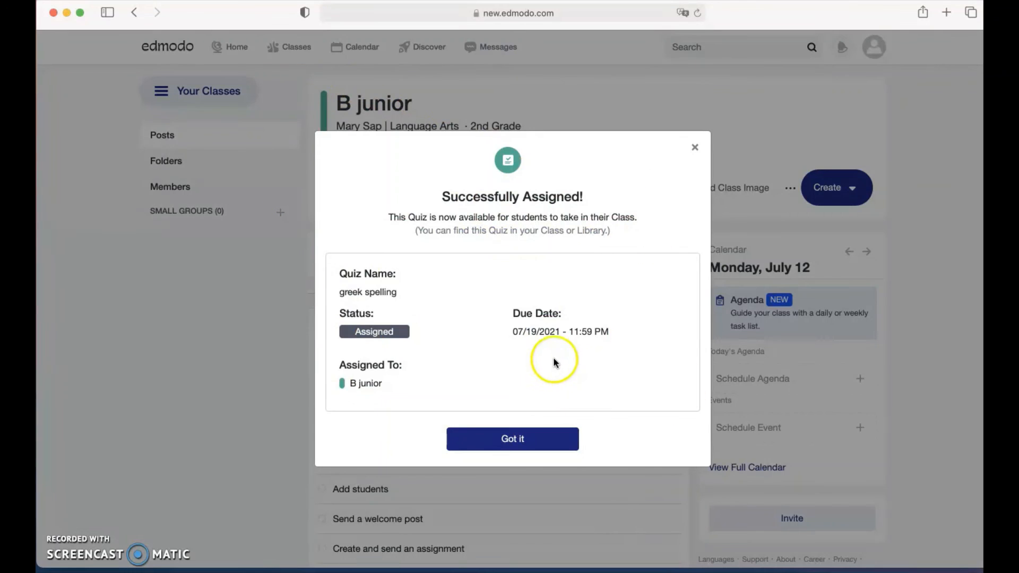
Dismiss the Successfully Assigned confirmation and bring the greek spelling post into view in B junior's feed.
{"action": "left_click", "coordinate": [503, 446]}
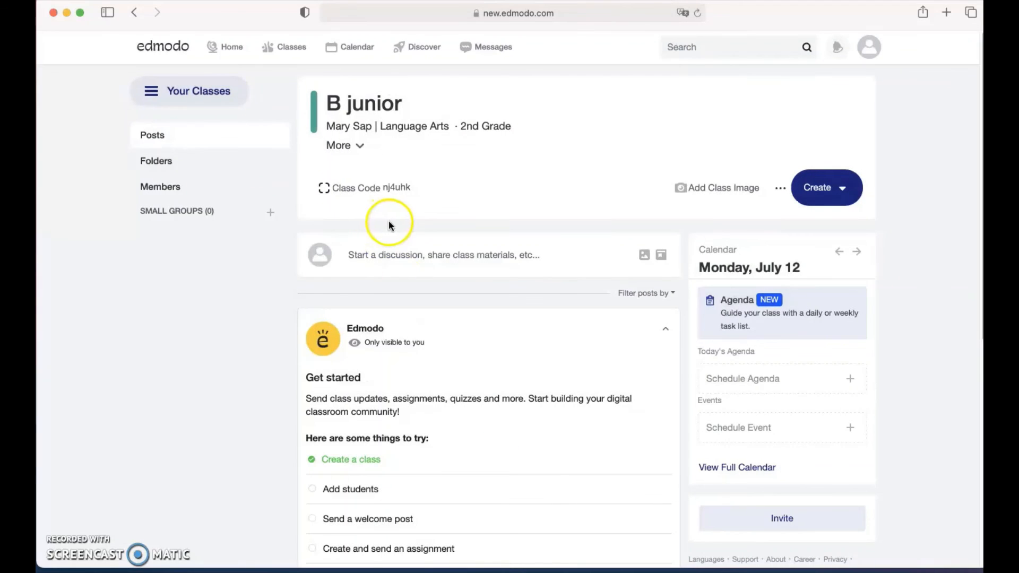
{"action": "scroll", "coordinate": [595, 339], "scroll_direction": "down", "scroll_amount": 5}
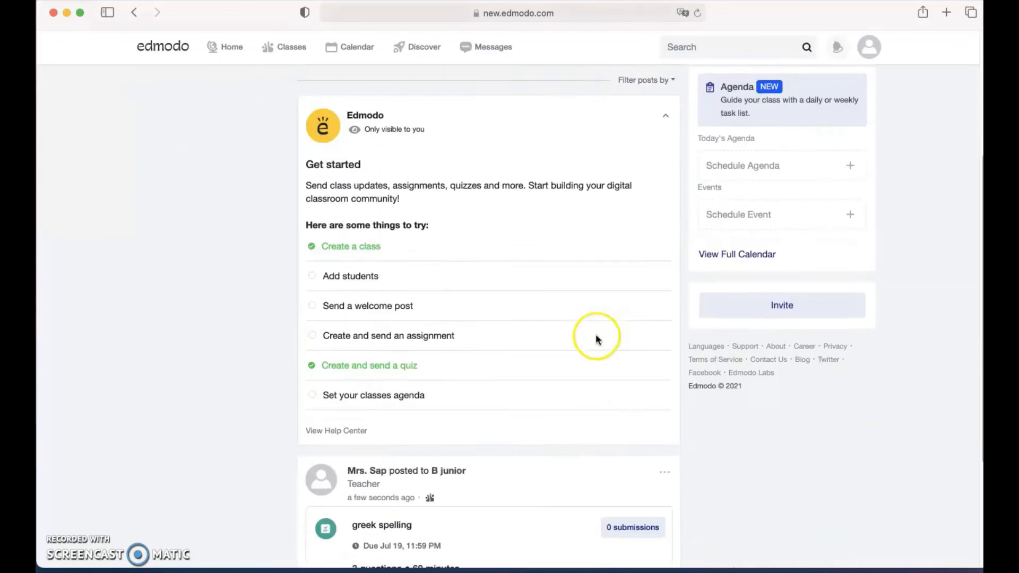
{"action": "scroll", "coordinate": [595, 339], "scroll_direction": "up", "scroll_amount": 8}
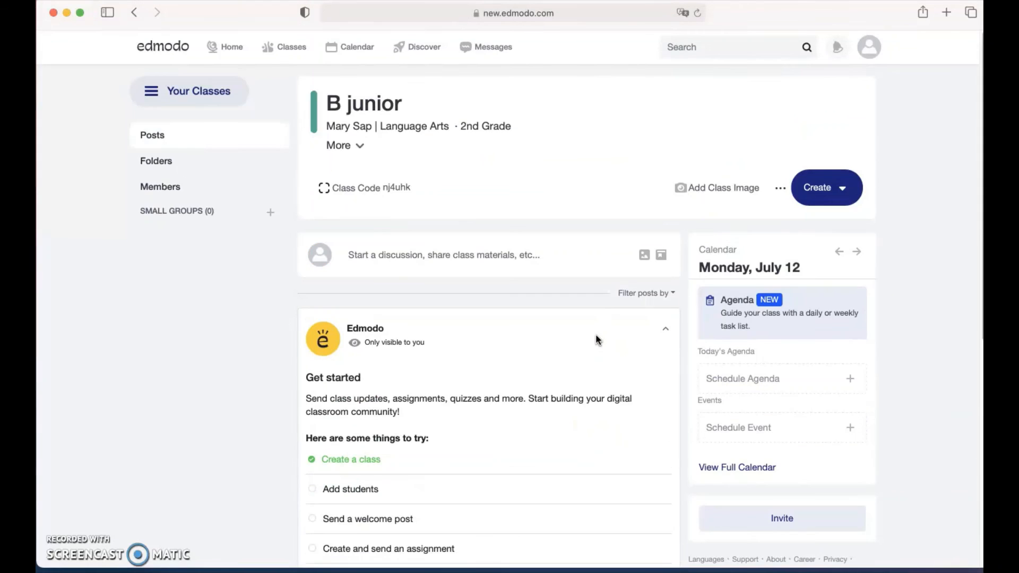
{"action": "scroll", "coordinate": [595, 340], "scroll_direction": "down", "scroll_amount": 8}
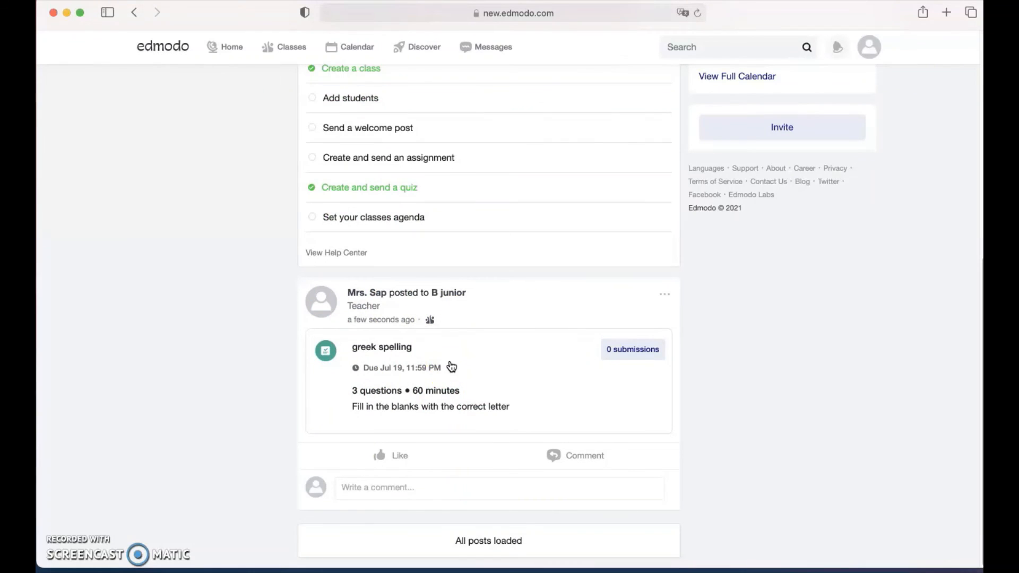
{"action": "left_click", "coordinate": [467, 402]}
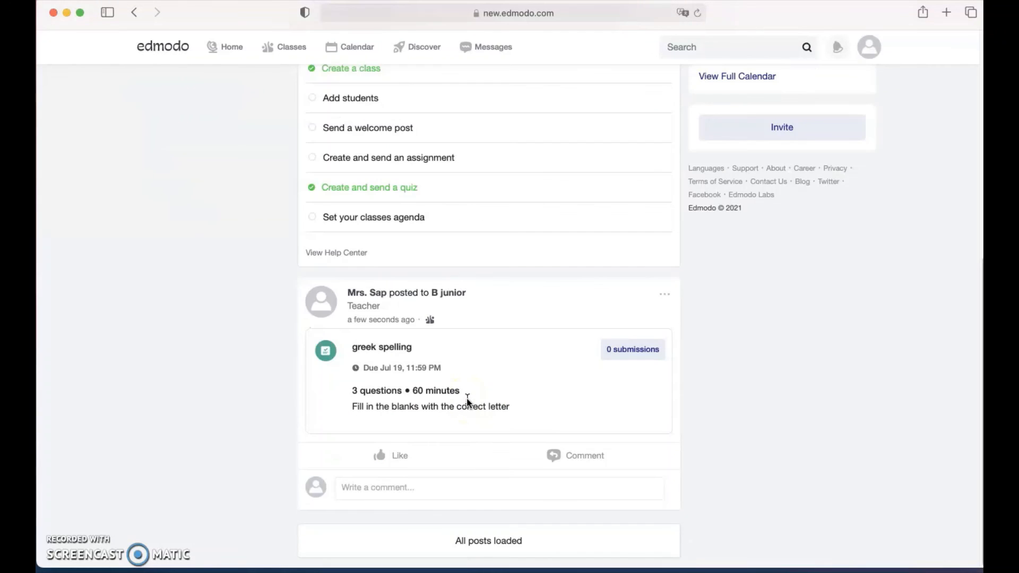